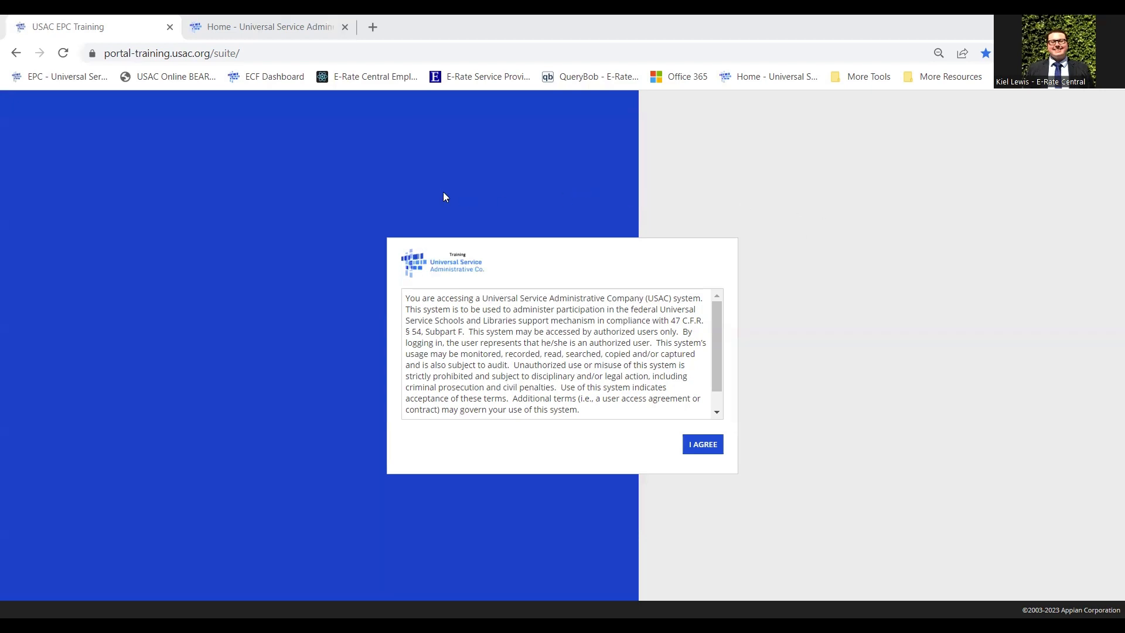
From the usac.org home tab, open the USAC One Portal sign-in page via Sign In.
{"action": "mouse_move", "coordinate": [232, 20]}
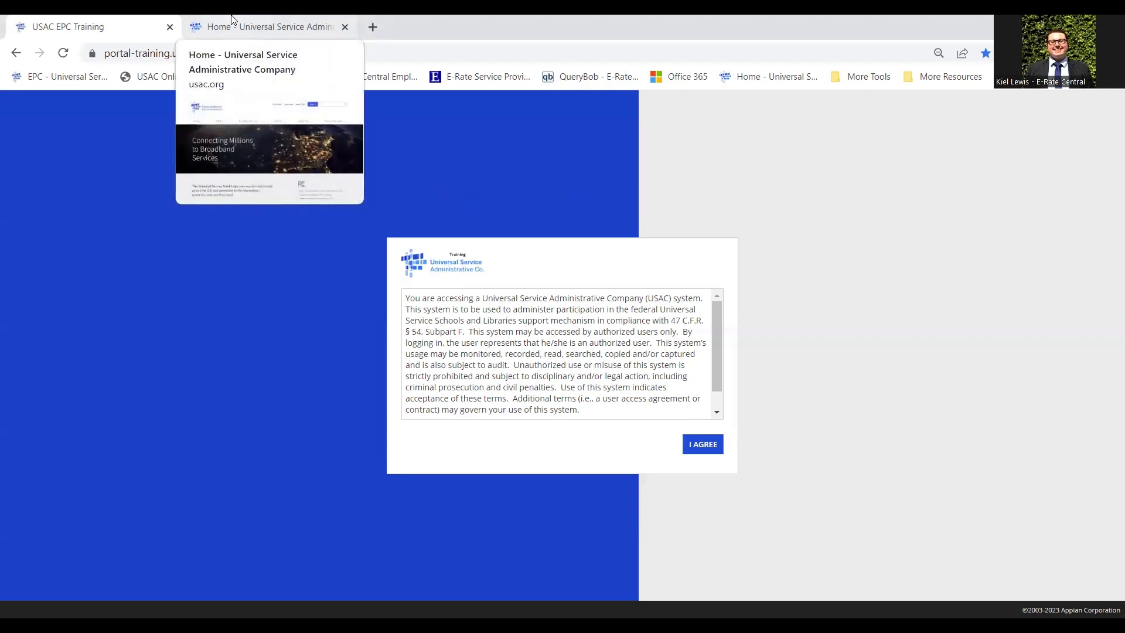
{"action": "left_click", "coordinate": [233, 23]}
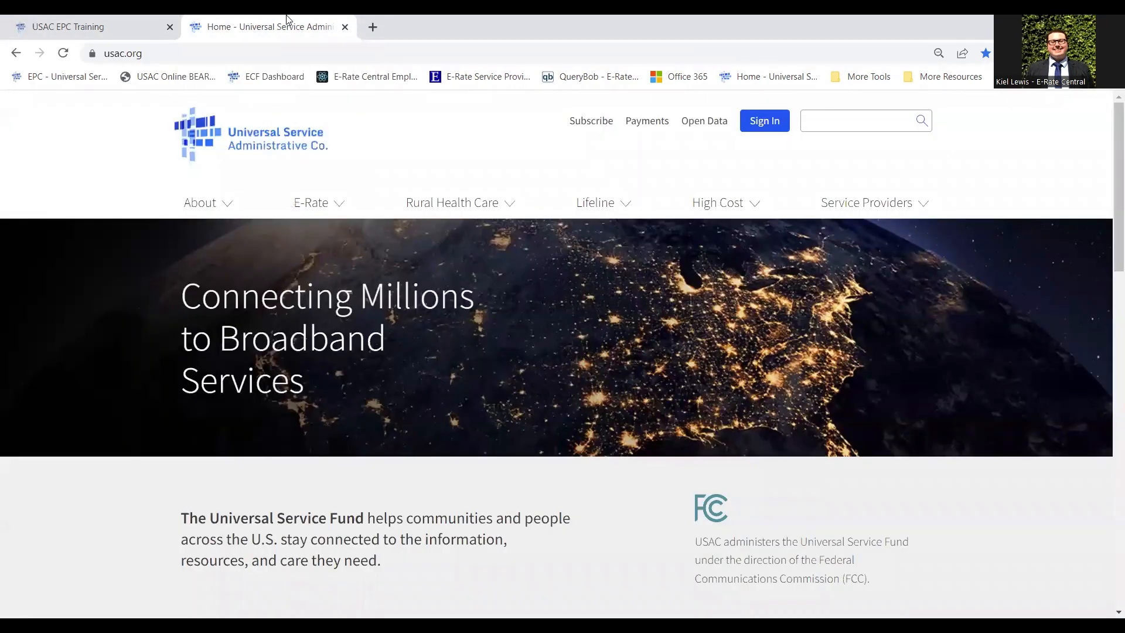
{"action": "left_click", "coordinate": [295, 53]}
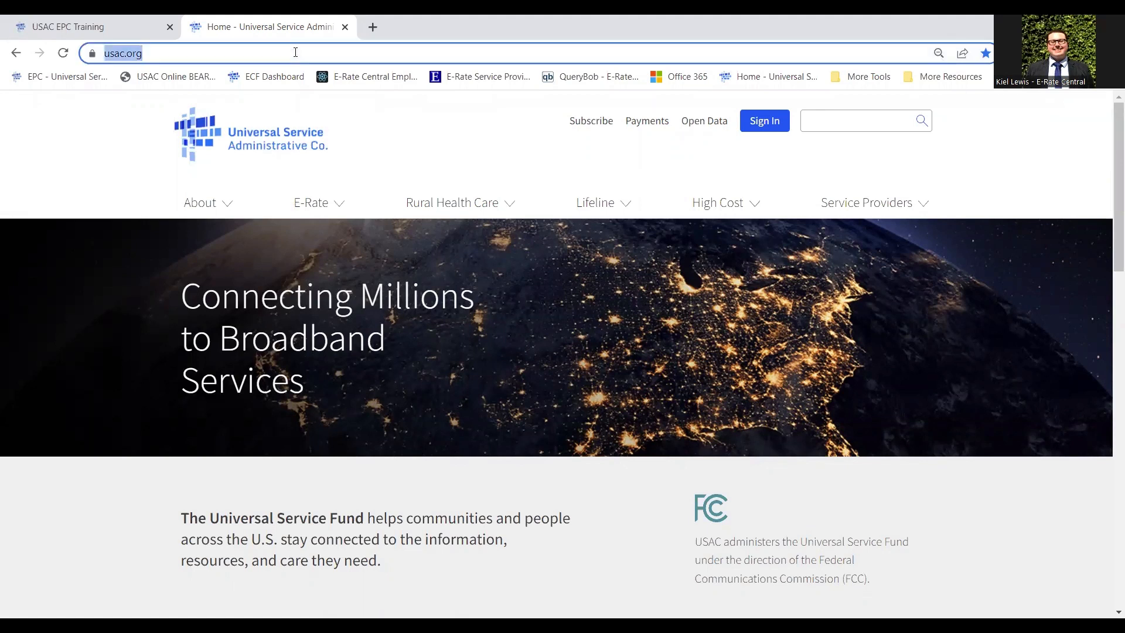
{"action": "left_click", "coordinate": [183, 55]}
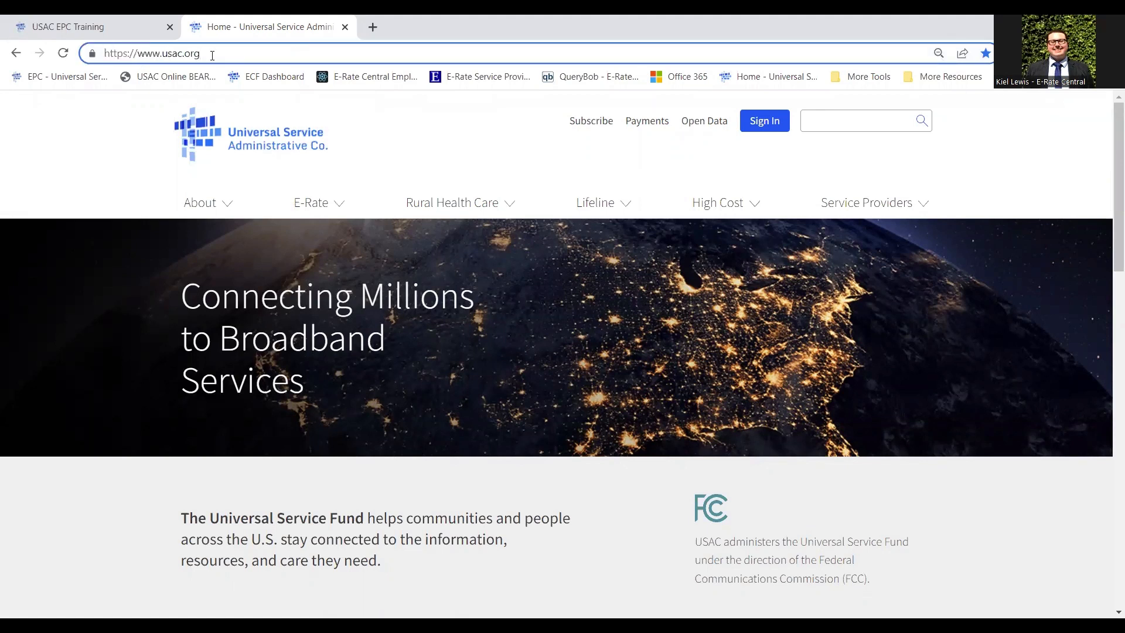
{"action": "left_click", "coordinate": [767, 123]}
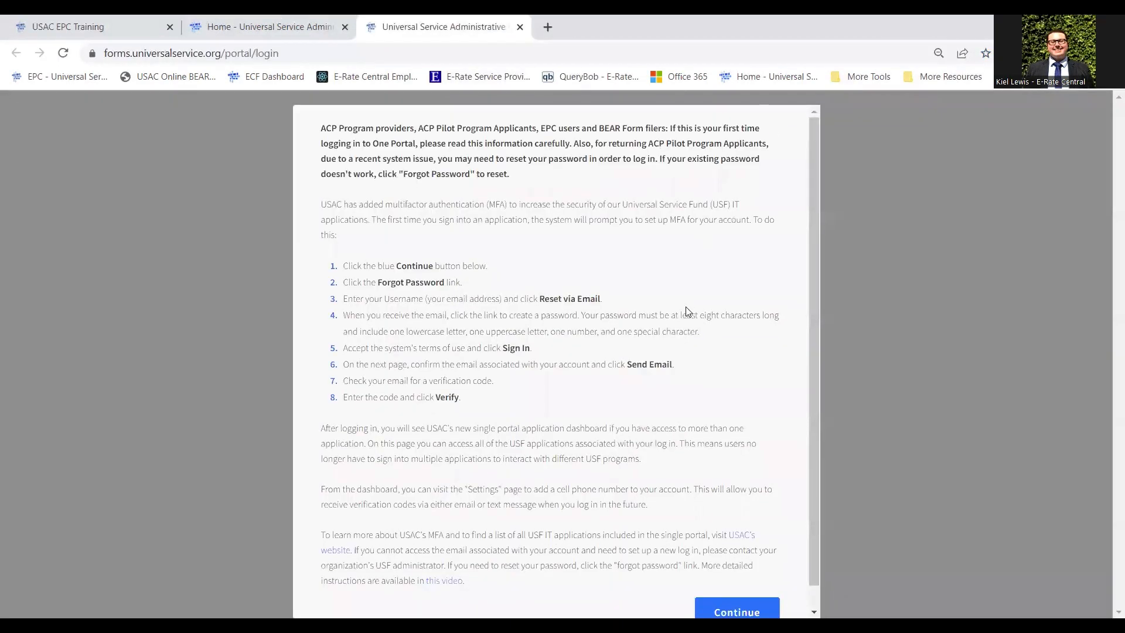
Dismiss the multifactor authentication notice and look at the One Portal username field.
{"action": "scroll", "coordinate": [687, 311], "scroll_direction": "down", "scroll_amount": 1}
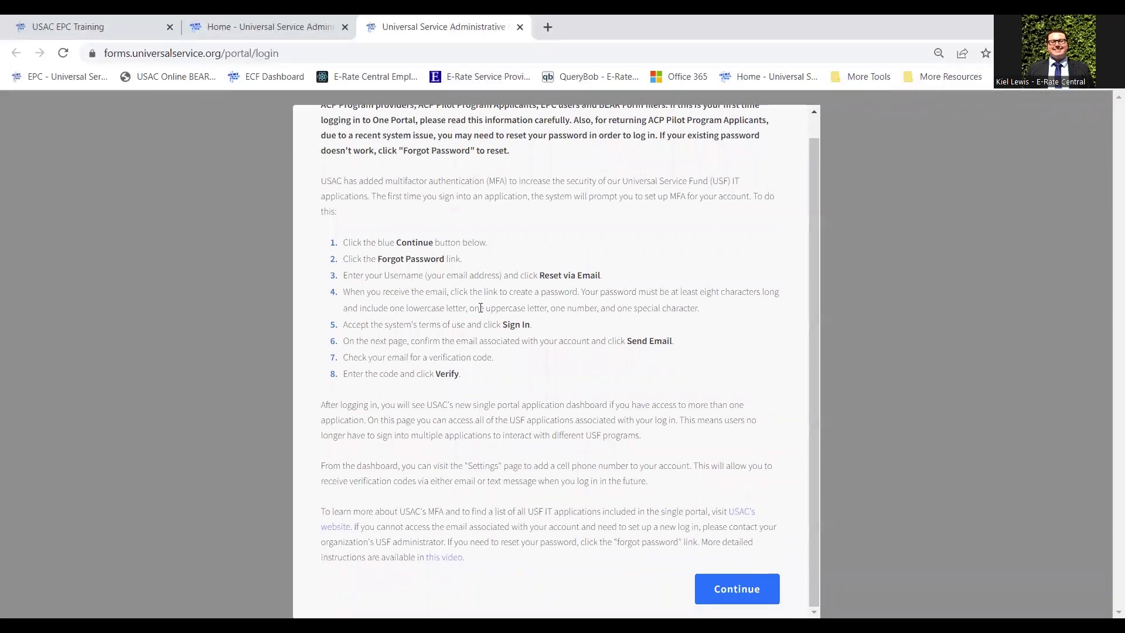
{"action": "left_click", "coordinate": [751, 591]}
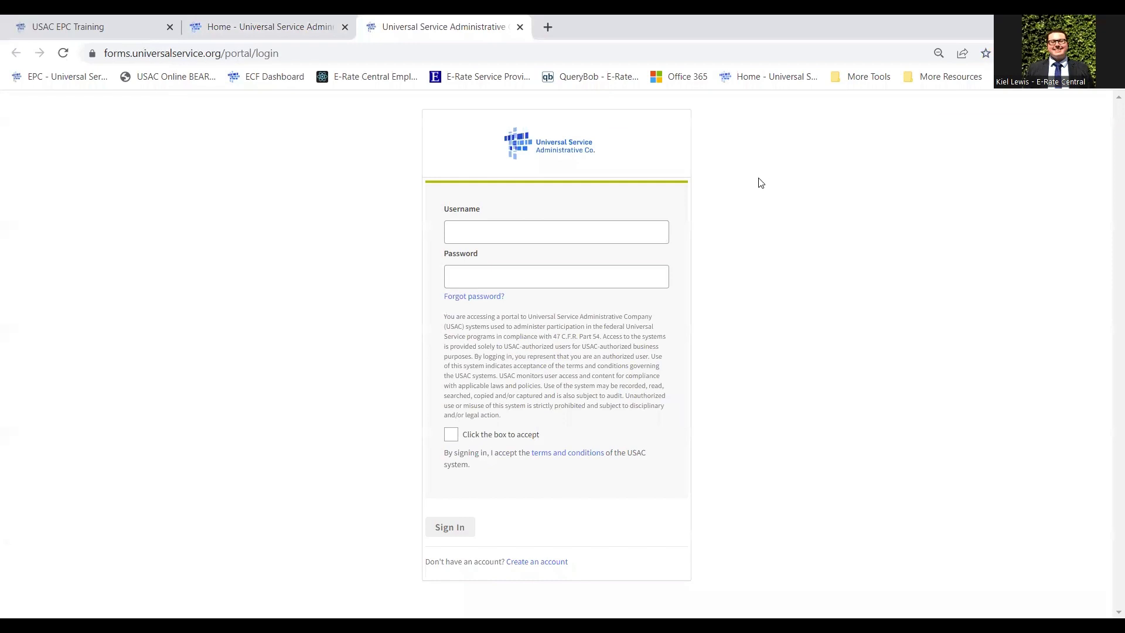
{"action": "left_click", "coordinate": [541, 232]}
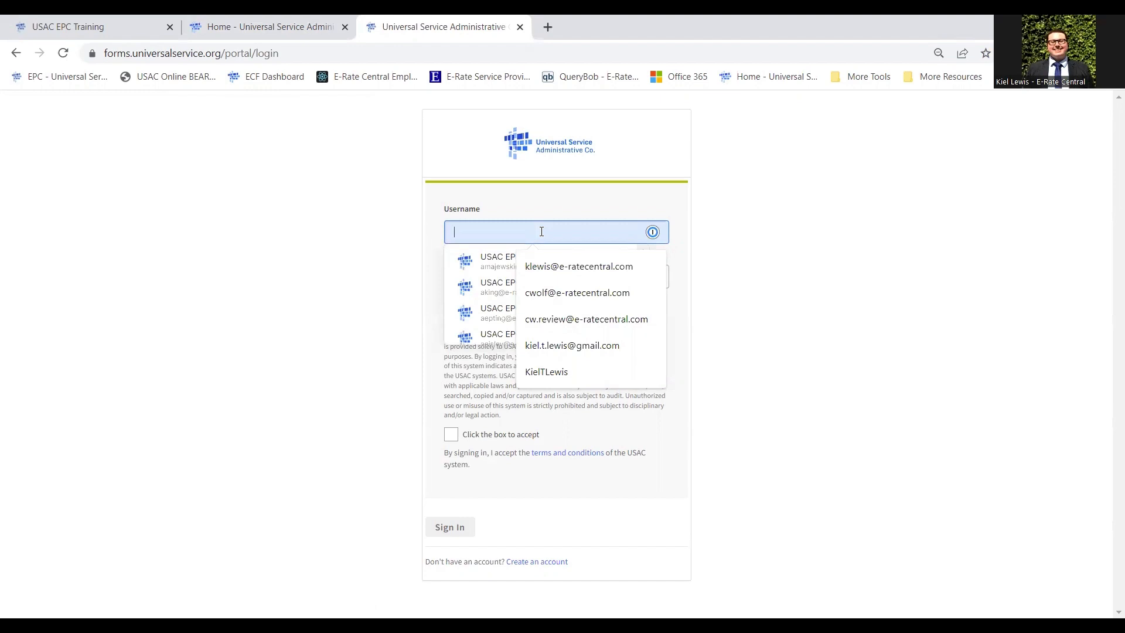
{"action": "left_click", "coordinate": [310, 194]}
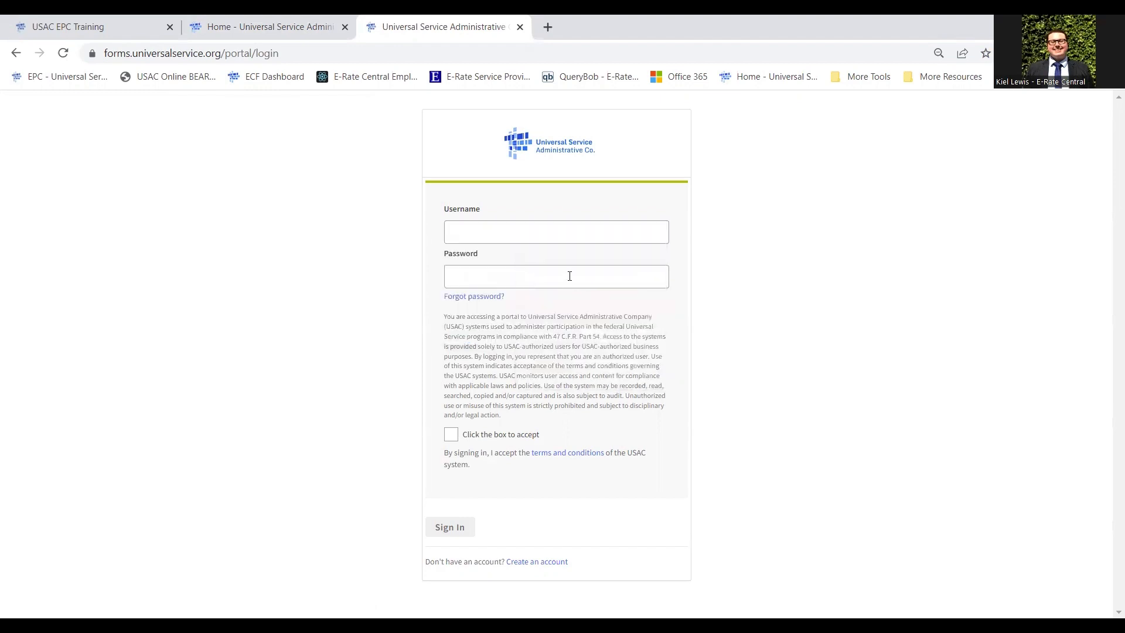
Look at the Forgot password page, then close both One Portal tabs.
{"action": "left_click", "coordinate": [495, 298]}
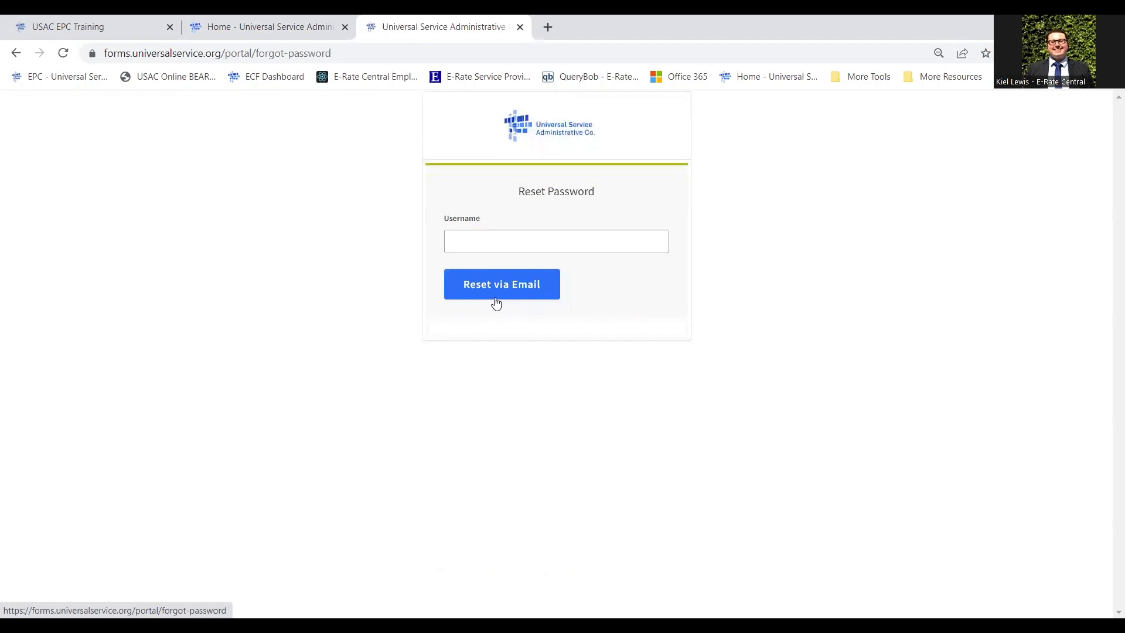
{"action": "left_click", "coordinate": [498, 238]}
{"action": "left_click", "coordinate": [224, 186]}
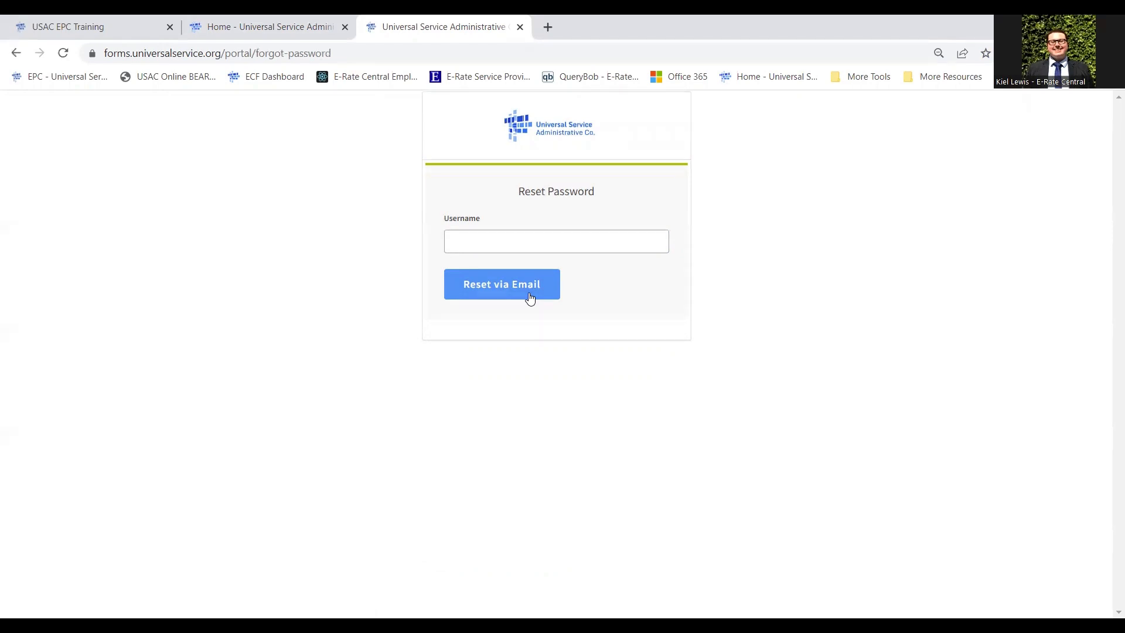
{"action": "left_click", "coordinate": [520, 28]}
{"action": "left_click", "coordinate": [520, 28]}
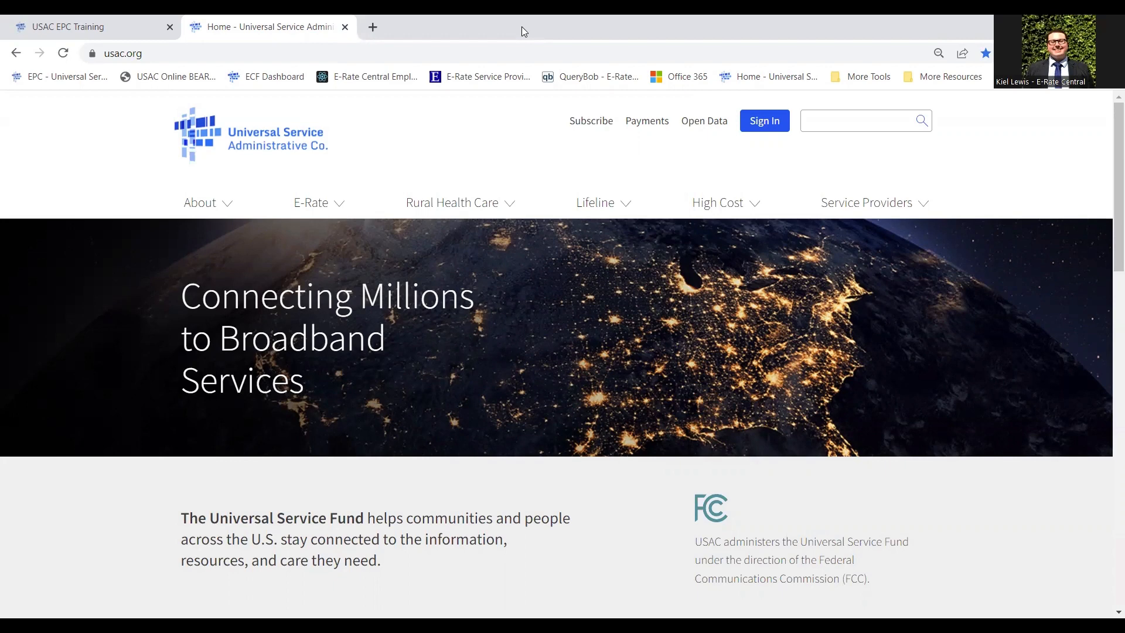
Accept the usage terms and sign in to EPC Training with the independent library account.
{"action": "left_click", "coordinate": [85, 24]}
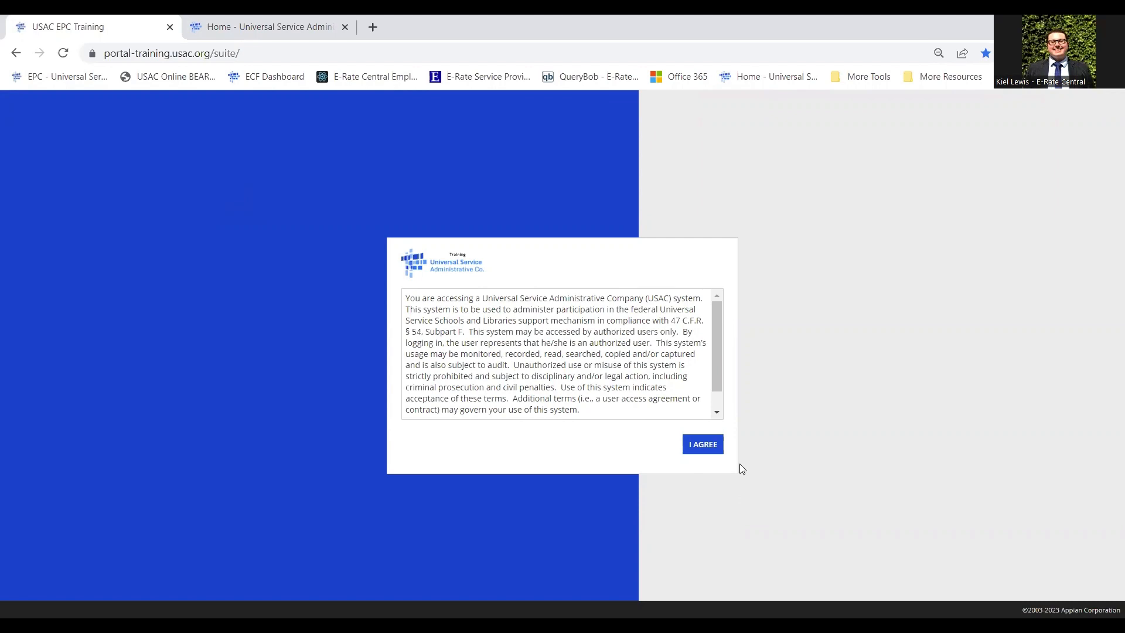
{"action": "left_click", "coordinate": [703, 448]}
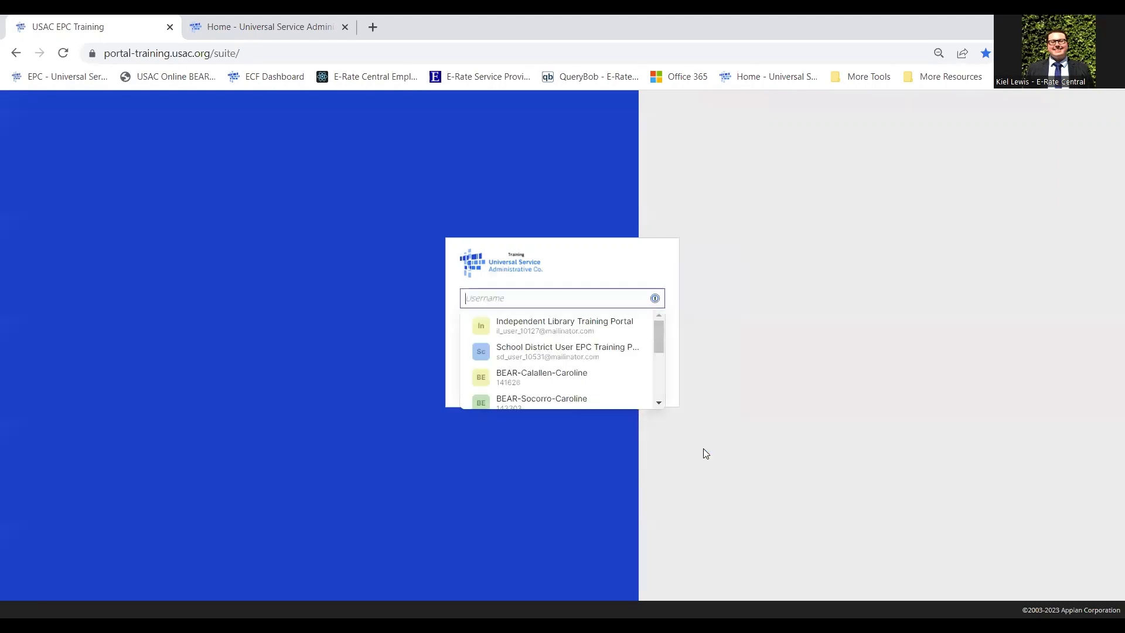
{"action": "left_click", "coordinate": [558, 322]}
{"action": "left_click", "coordinate": [649, 379]}
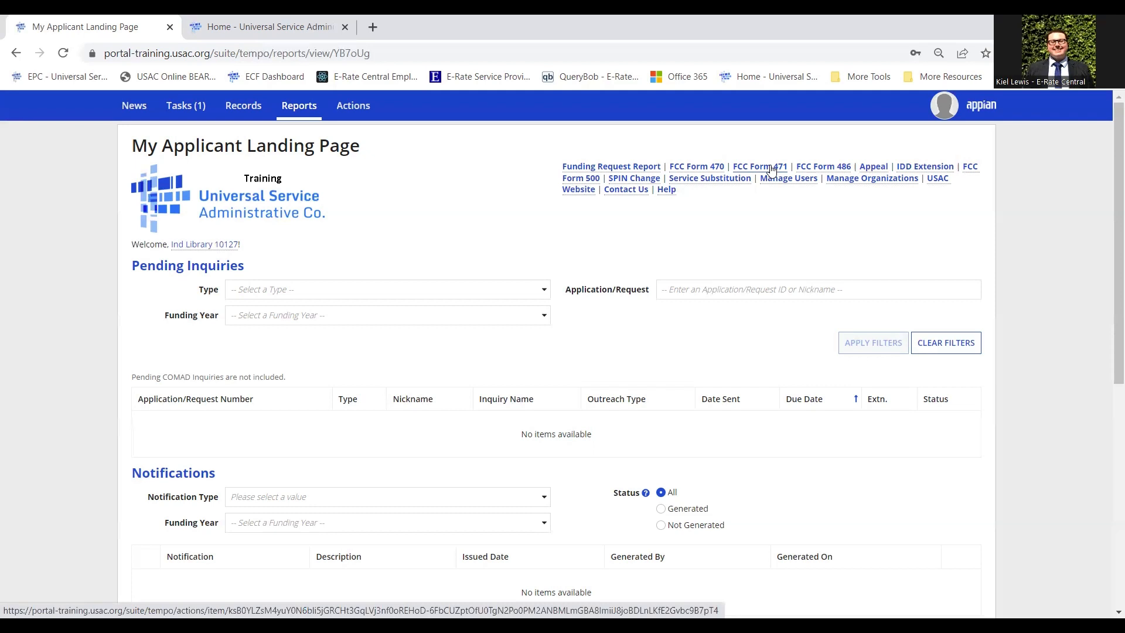
Browse Tasks and Reports, then launch a new FCC Form 471 from My Applicant Landing Page.
{"action": "left_click", "coordinate": [184, 111]}
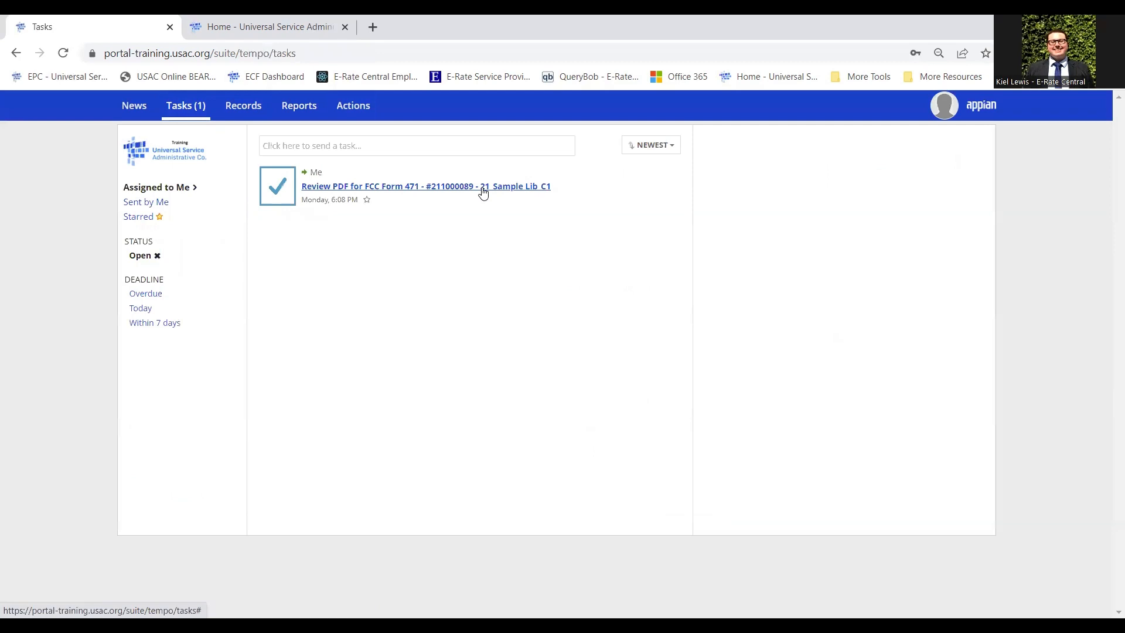
{"action": "left_click", "coordinate": [303, 112]}
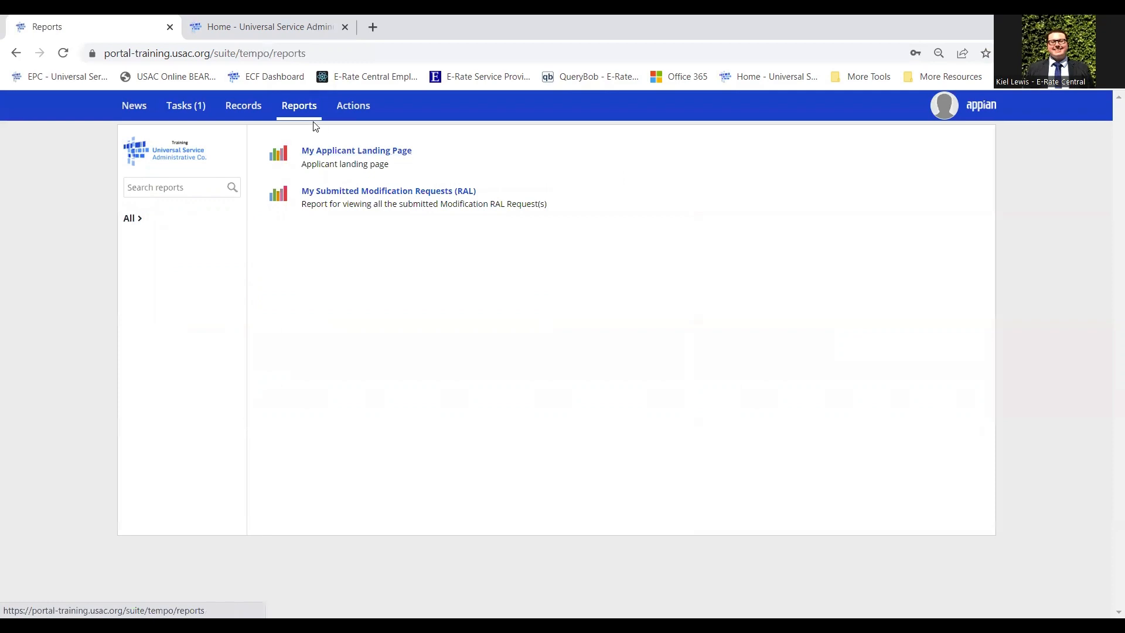
{"action": "left_click", "coordinate": [398, 154]}
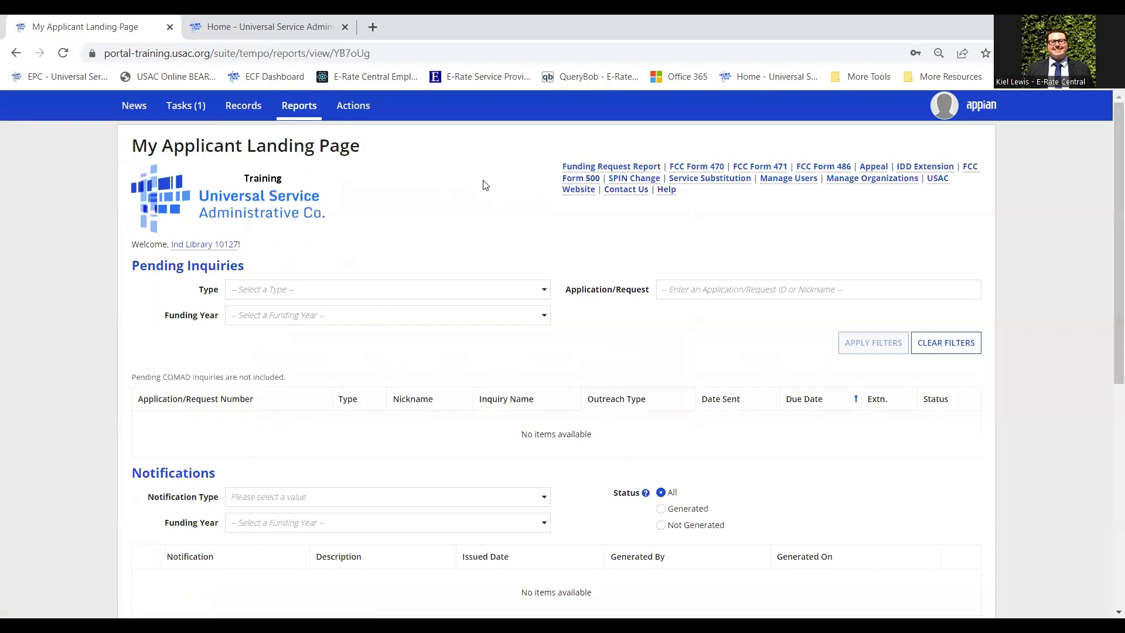
{"action": "left_click", "coordinate": [777, 168]}
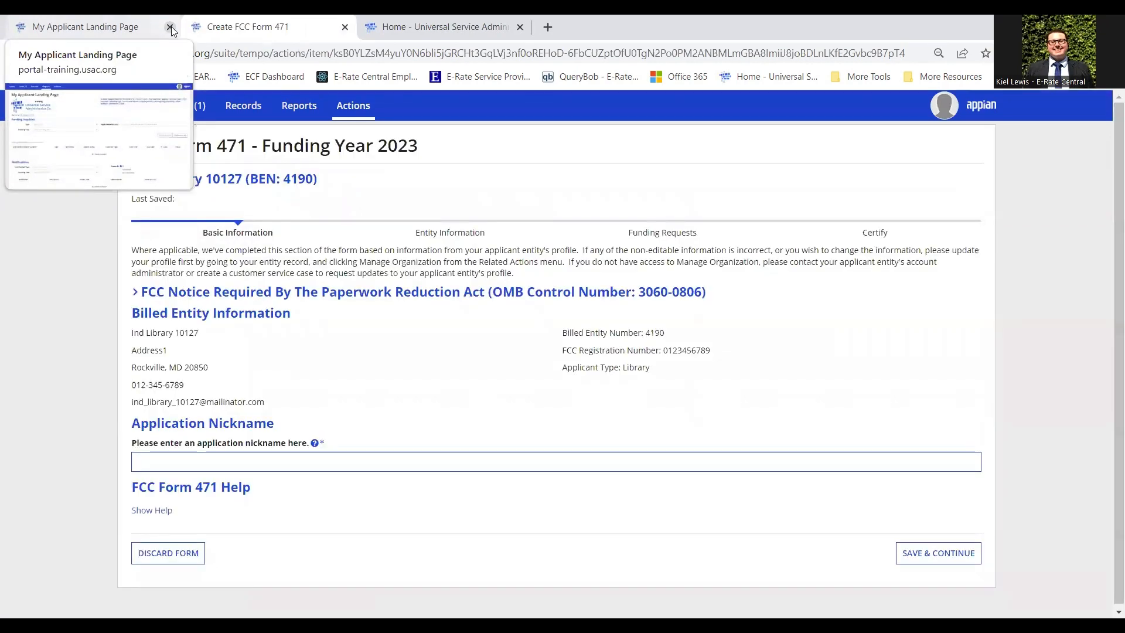
Close the old landing page and enter 'Sample Library_2023_Cat1' as the application nickname.
{"action": "left_click", "coordinate": [170, 28]}
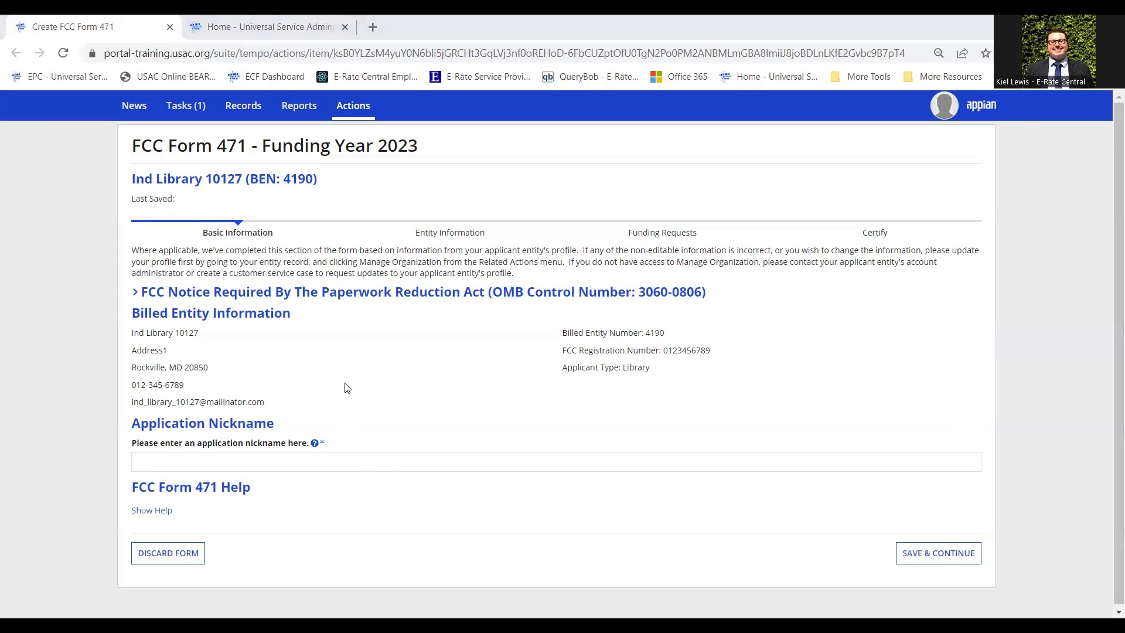
{"action": "left_click", "coordinate": [399, 461]}
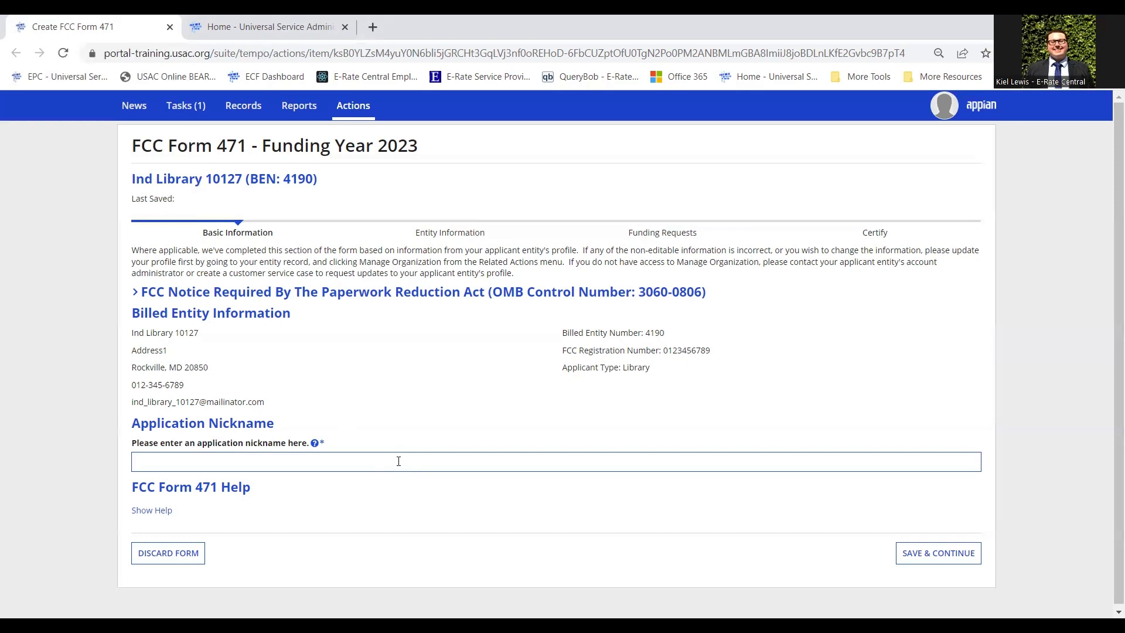
{"action": "type", "text": "Sample Libr"}
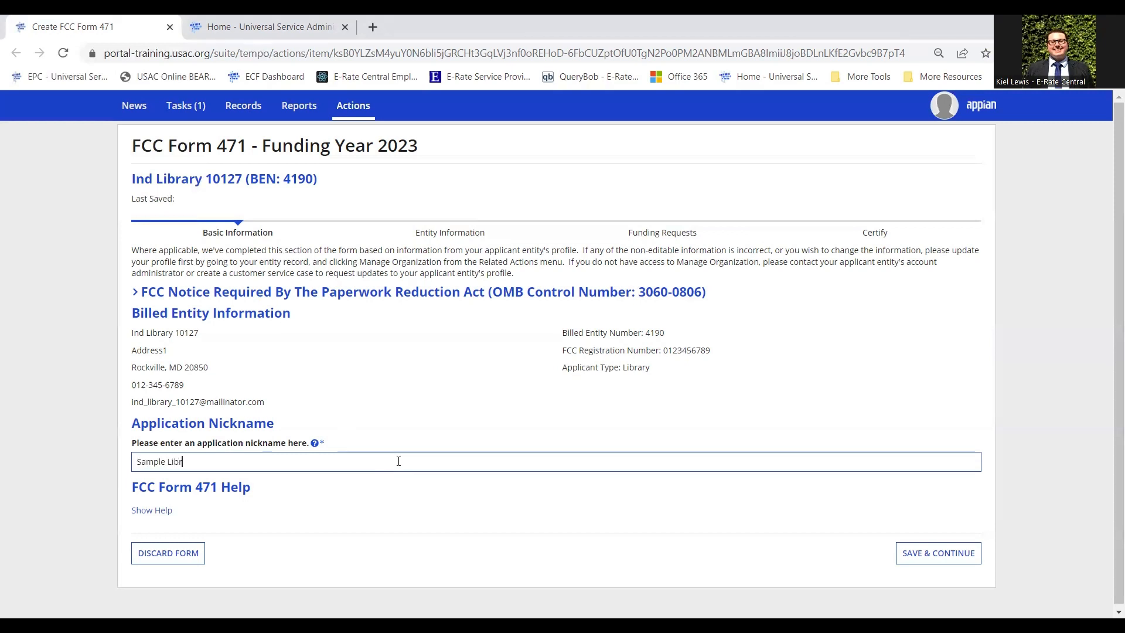
{"action": "type", "text": "ary"}
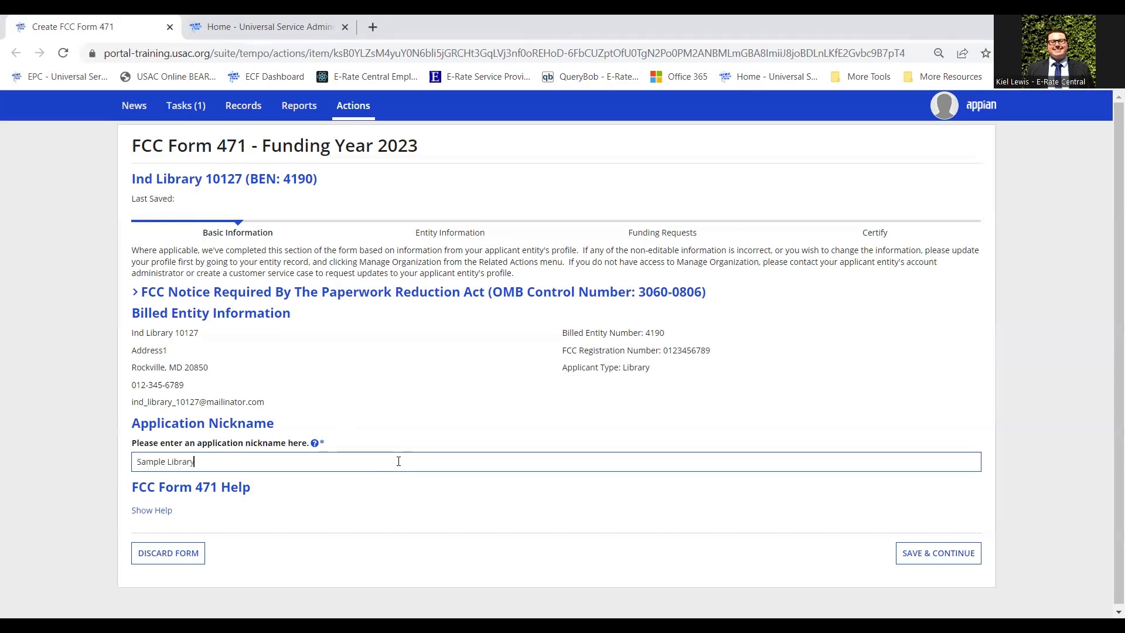
{"action": "type", "text": "_"}
{"action": "type", "text": "2023"}
{"action": "type", "text": "_Cat1"}
{"action": "key", "text": "BackSpace"}
{"action": "key", "text": "BackSpace"}
{"action": "key", "text": "BackSpace"}
{"action": "type", "text": "1"}
{"action": "key", "text": "BackSpace"}
{"action": "key", "text": "BackSpace"}
{"action": "type", "text": "Interne"}
{"action": "key", "text": "BackSpace"}
{"action": "key", "text": "BackSpace"}
{"action": "key", "text": "BackSpace"}
{"action": "type", "text": "C"}
Save the nickname and confirm you are the application's main contact person.
{"action": "left_click", "coordinate": [965, 557]}
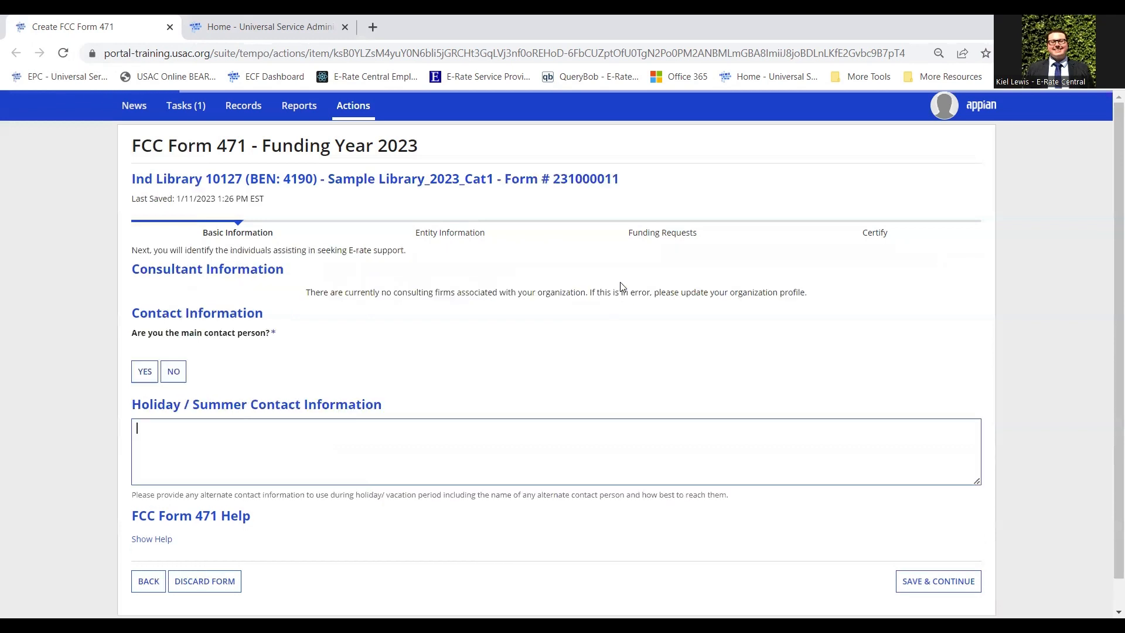
{"action": "scroll", "coordinate": [358, 306], "scroll_direction": "down", "scroll_amount": 1}
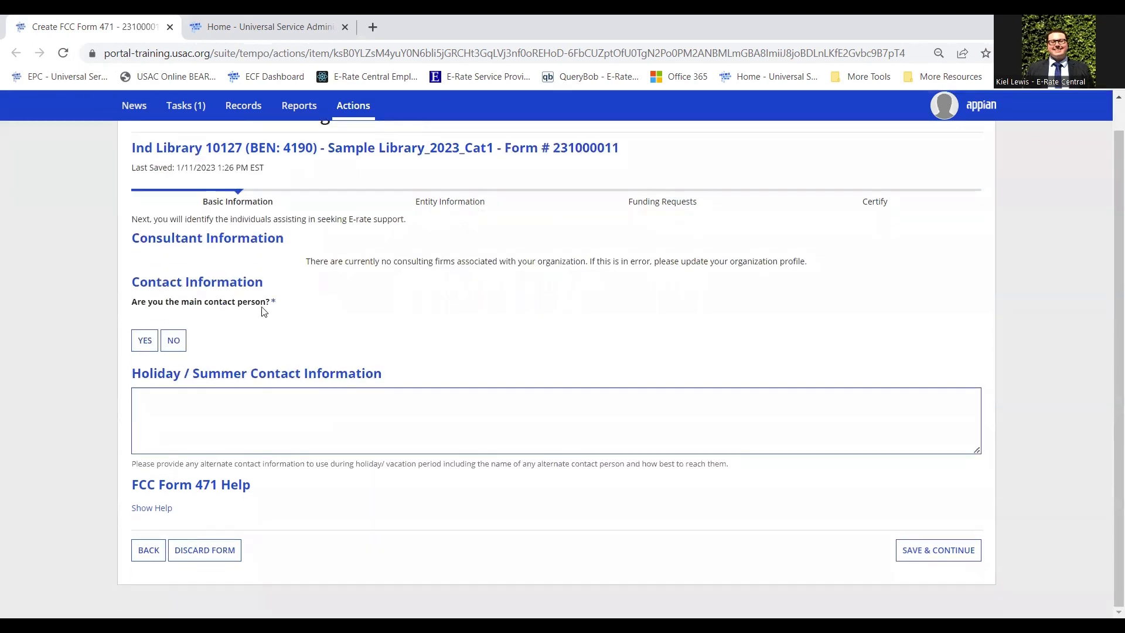
{"action": "left_click", "coordinate": [140, 342]}
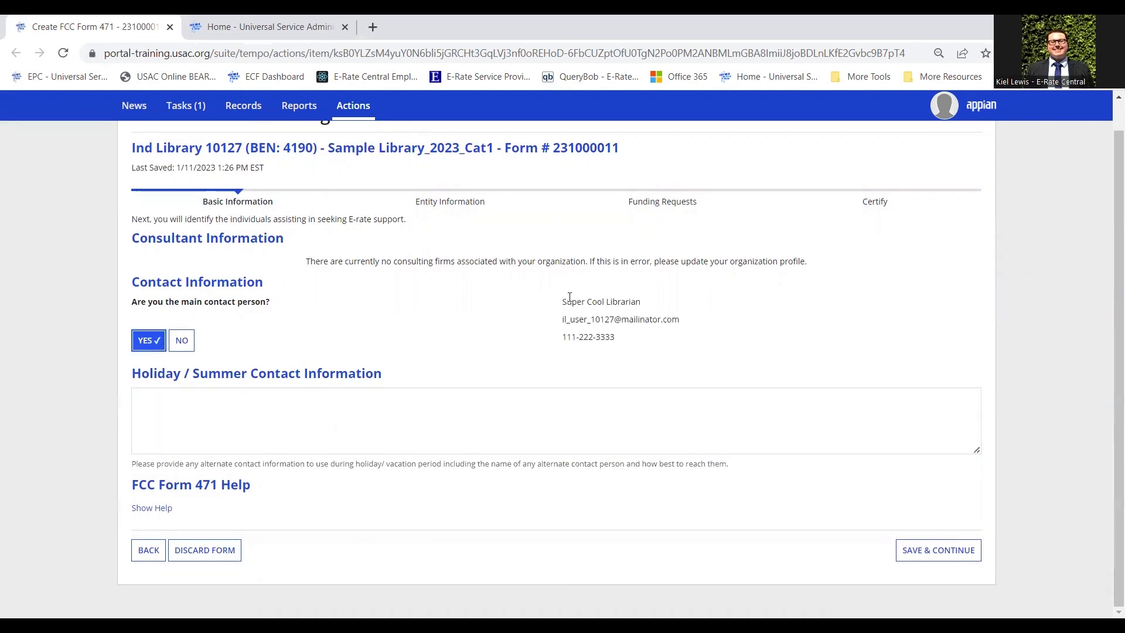
{"action": "left_click_drag", "start_coordinate": [564, 300], "coordinate": [681, 301]}
{"action": "left_click", "coordinate": [684, 302]}
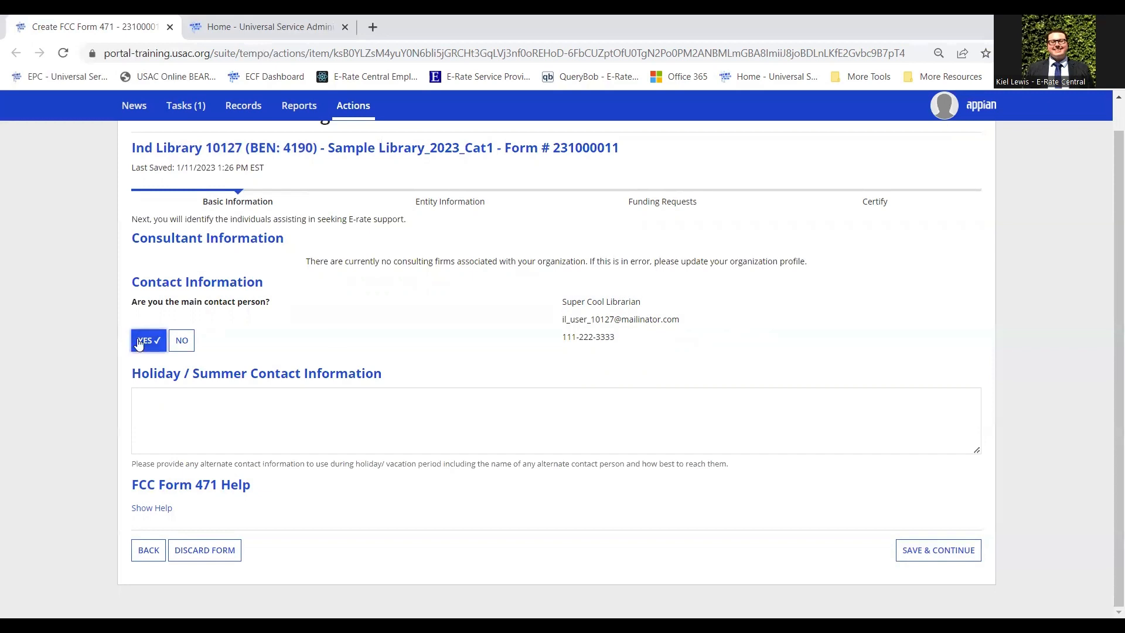
Enter the holiday/summer contact's e-mail address and save the contact details.
{"action": "left_click", "coordinate": [390, 423]}
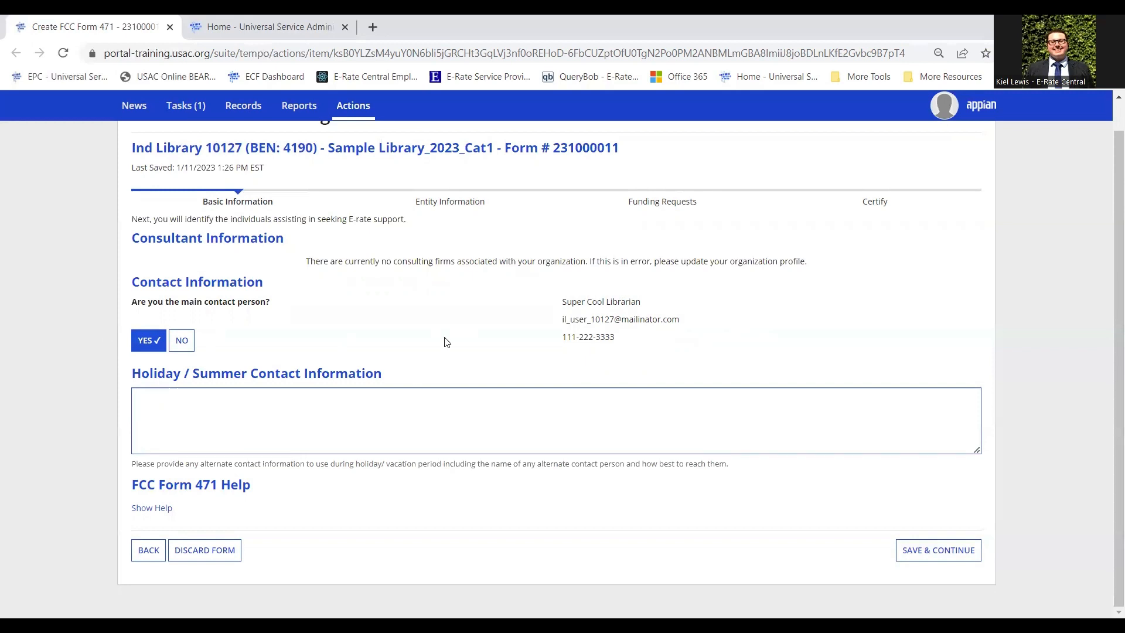
{"action": "left_click", "coordinate": [508, 323]}
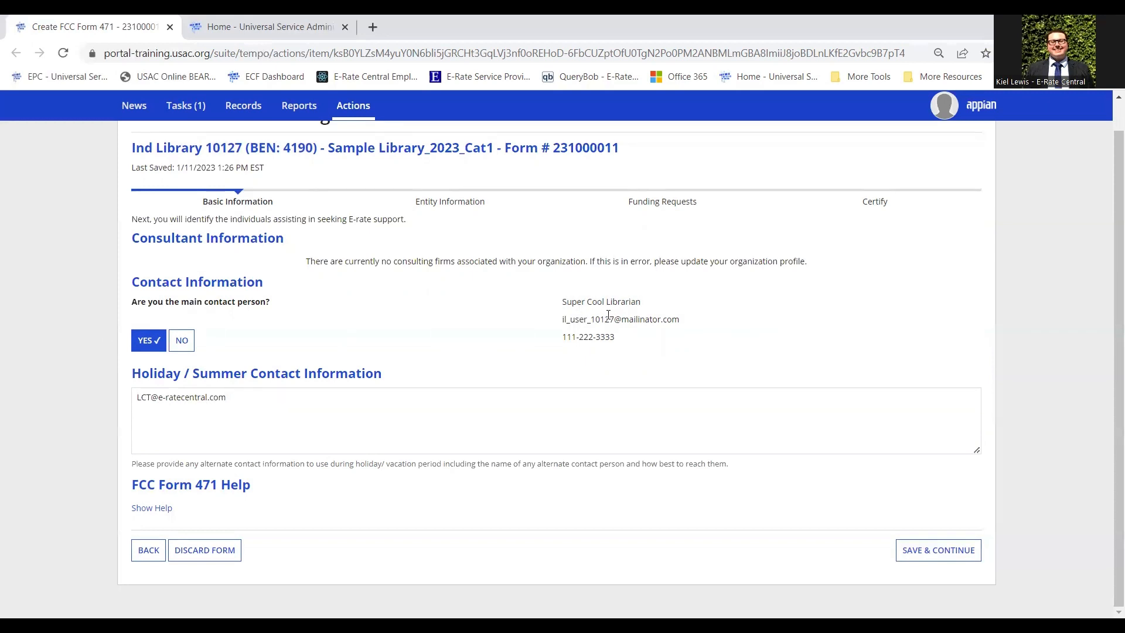
{"action": "left_click", "coordinate": [414, 428]}
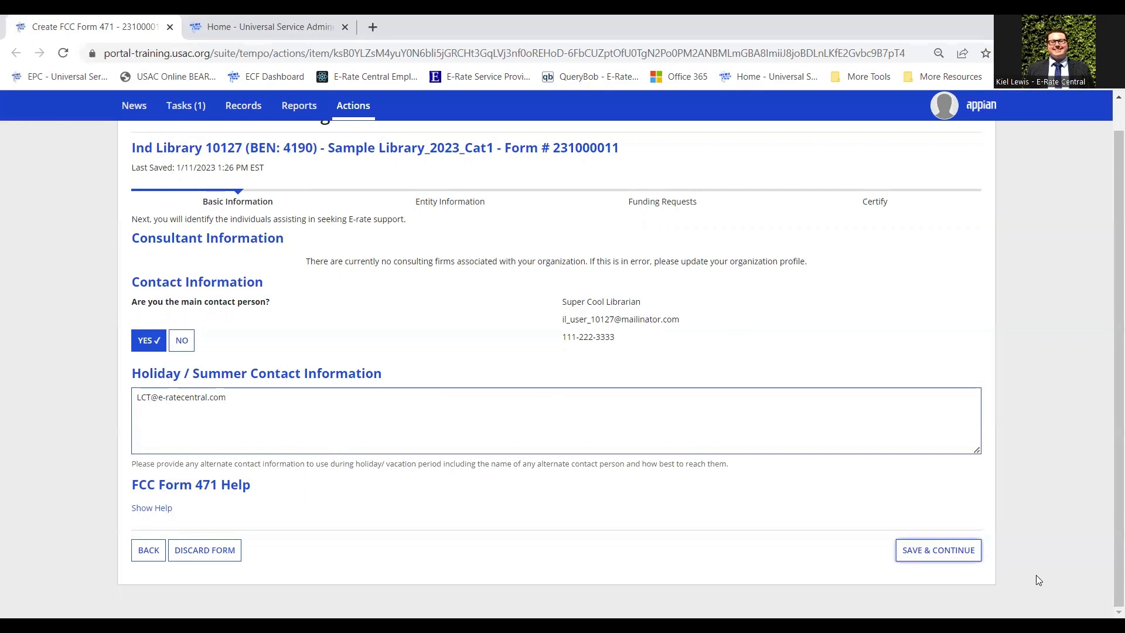
{"action": "left_click", "coordinate": [944, 555]}
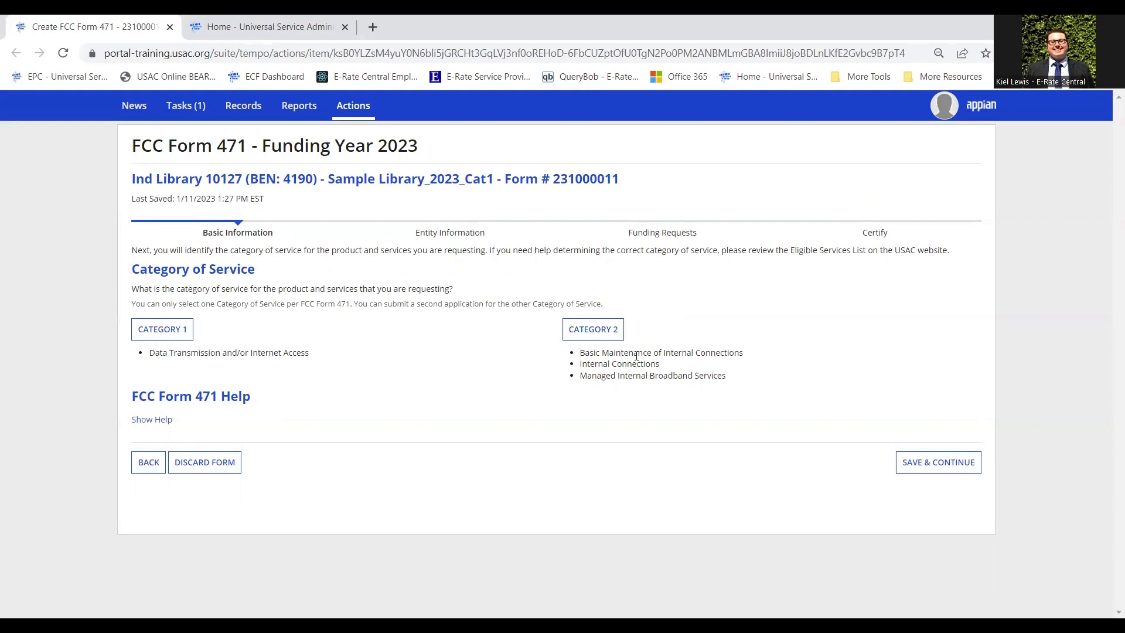
Choose Category 1 as the category of service and save.
{"action": "left_click", "coordinate": [183, 332]}
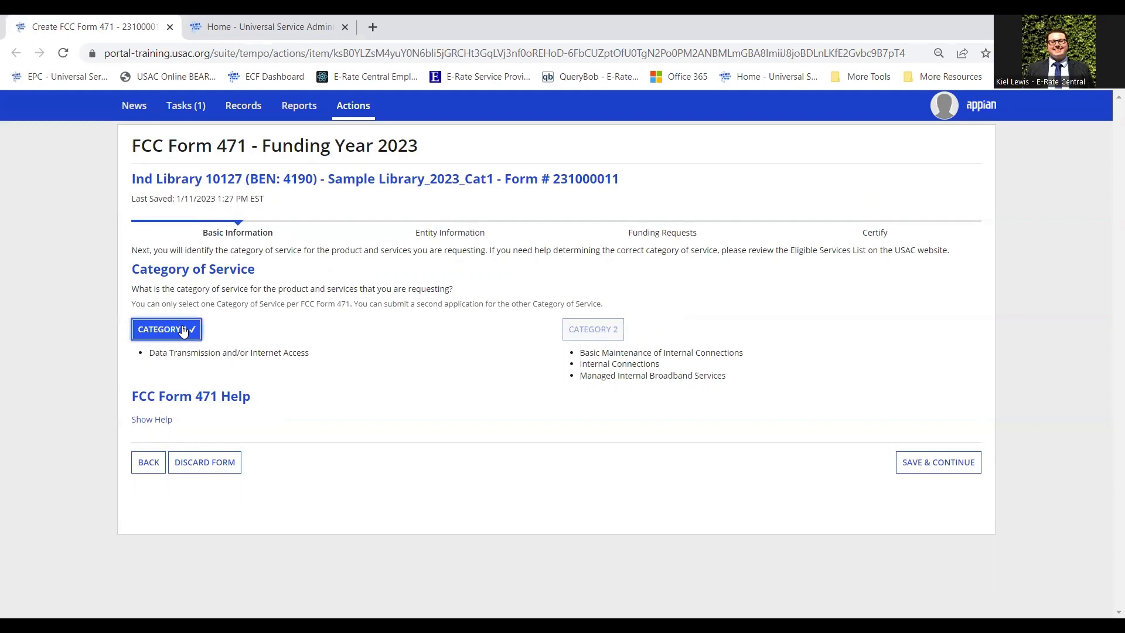
{"action": "left_click", "coordinate": [958, 467]}
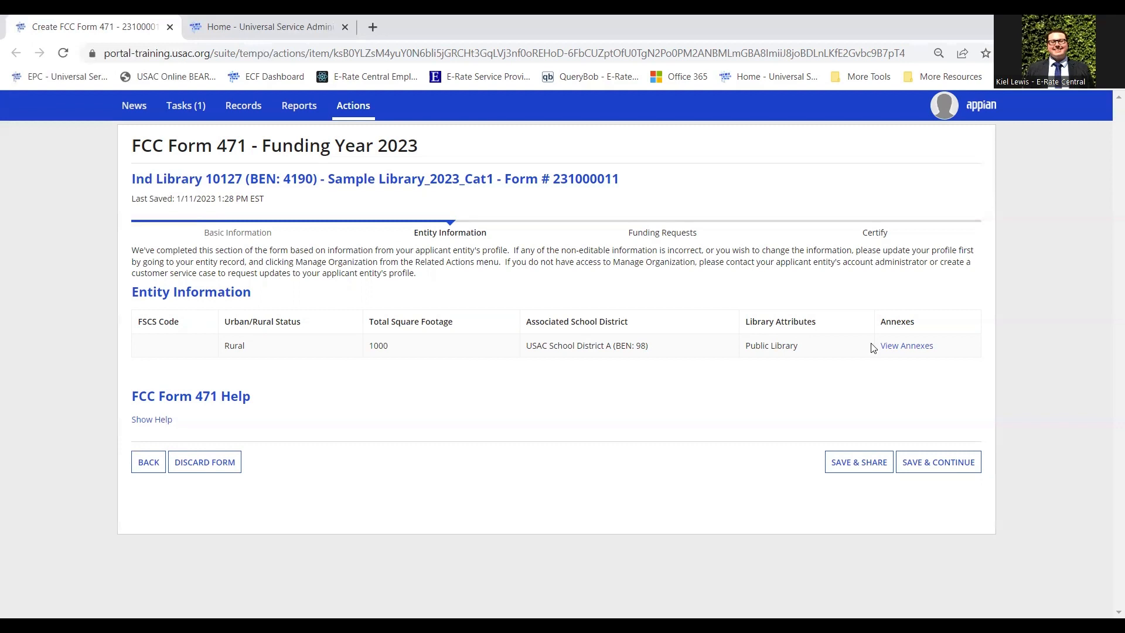
Check the library's View Annexes entry, then save the entity information.
{"action": "left_click", "coordinate": [914, 351]}
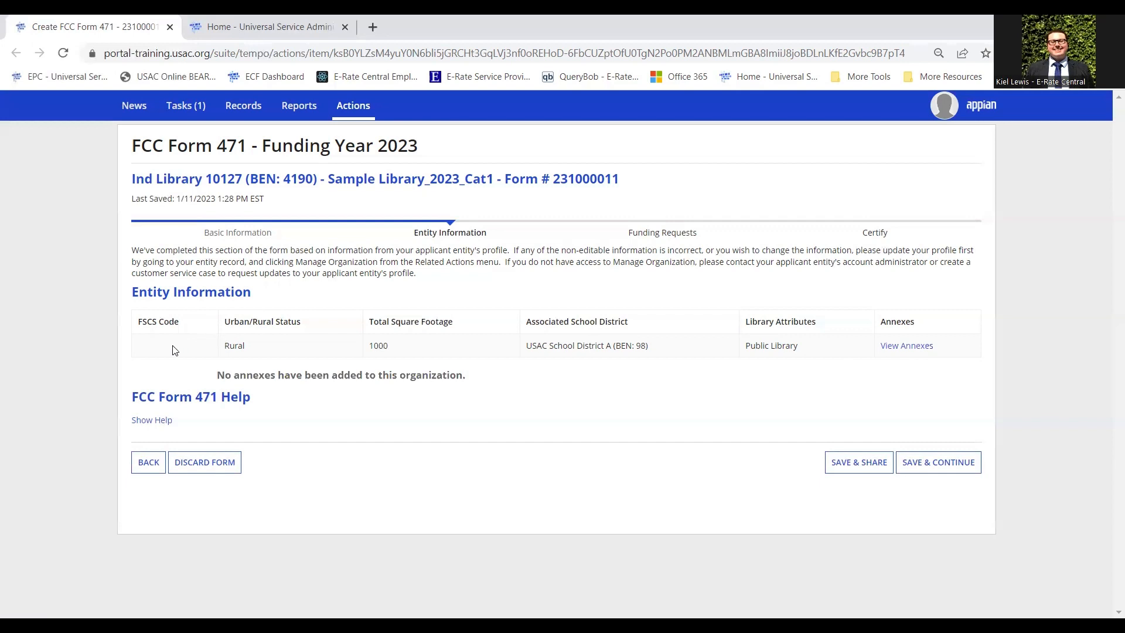
{"action": "left_click_drag", "start_coordinate": [173, 349], "coordinate": [974, 352]}
{"action": "left_click", "coordinate": [977, 356]}
{"action": "left_click", "coordinate": [944, 465]}
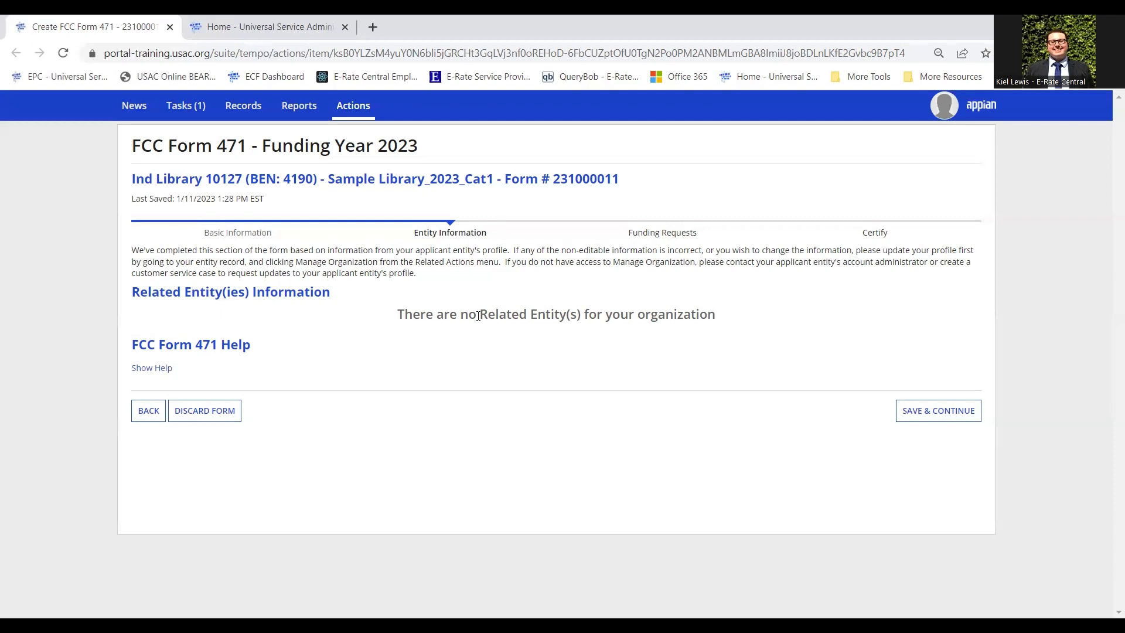
Continue past the Related Entity(ies) page, which lists no related entities.
{"action": "left_click", "coordinate": [953, 418]}
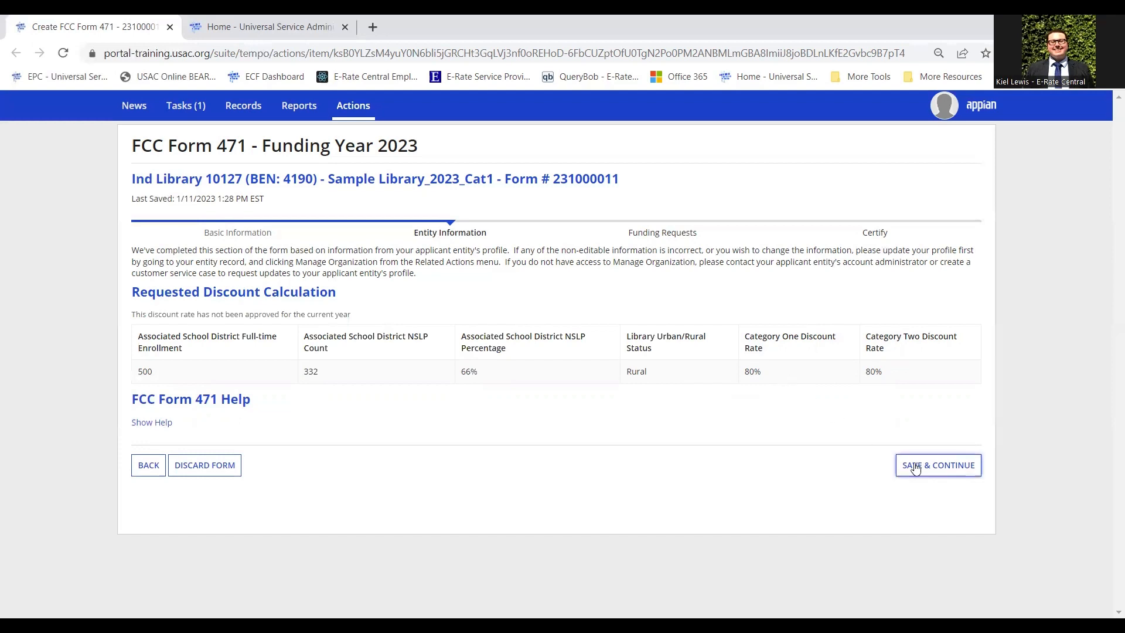
Accept the 80% discount calculation and proceed to the Funding Requests step.
{"action": "left_click", "coordinate": [945, 466]}
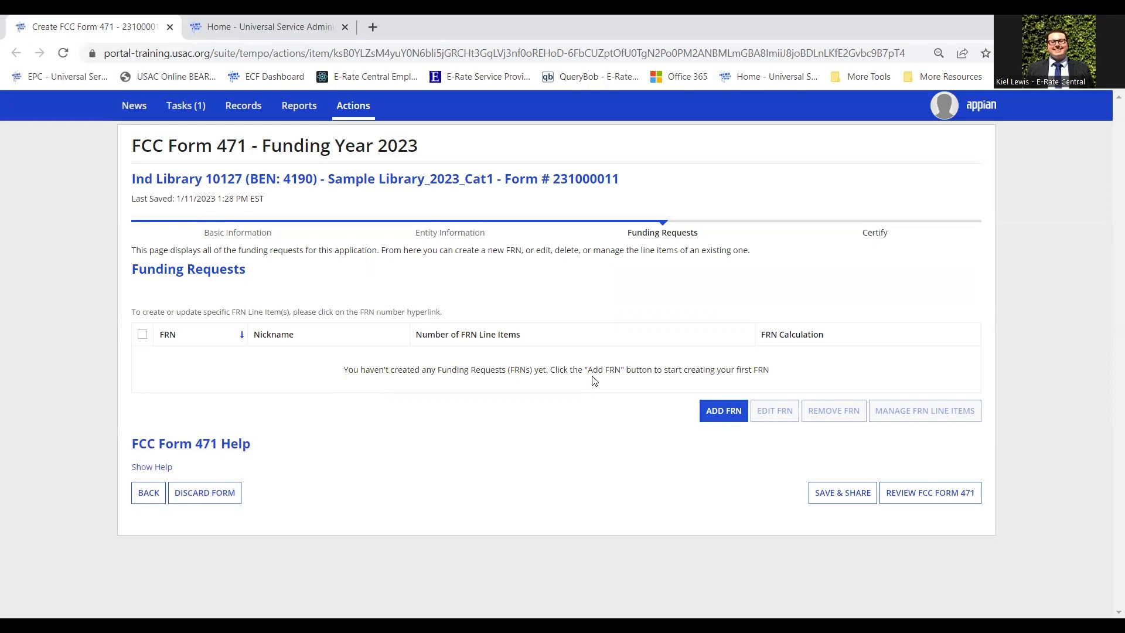
Add a new FRN from the Funding Requests page.
{"action": "left_click", "coordinate": [731, 420]}
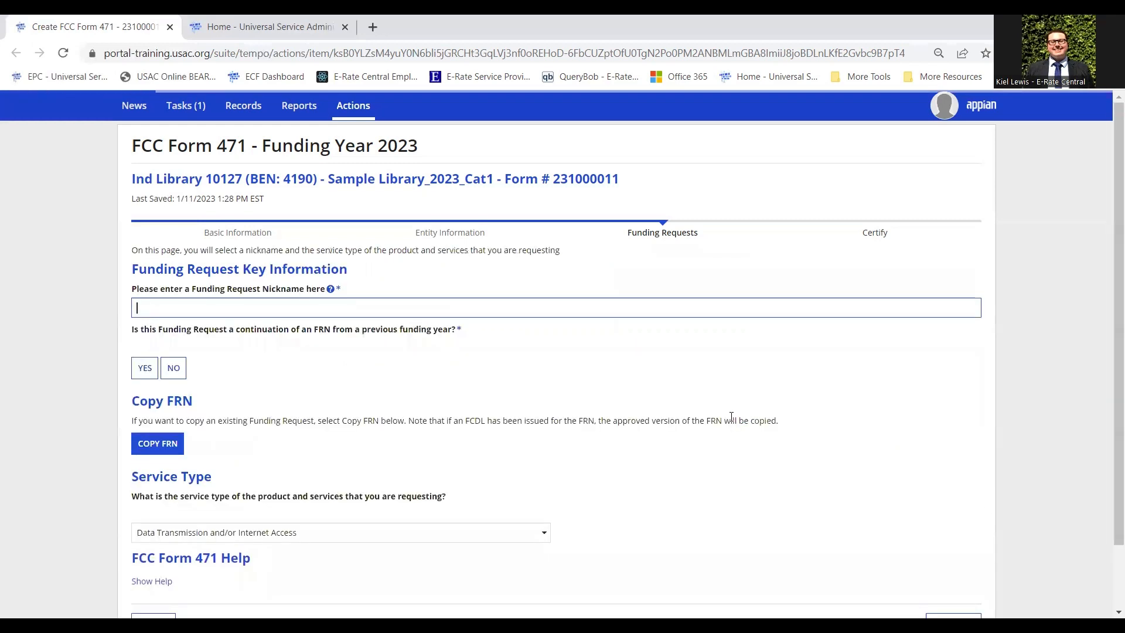
Nickname the funding request 'Service Provider 2023-24'.
{"action": "scroll", "coordinate": [600, 386], "scroll_direction": "down", "scroll_amount": 1}
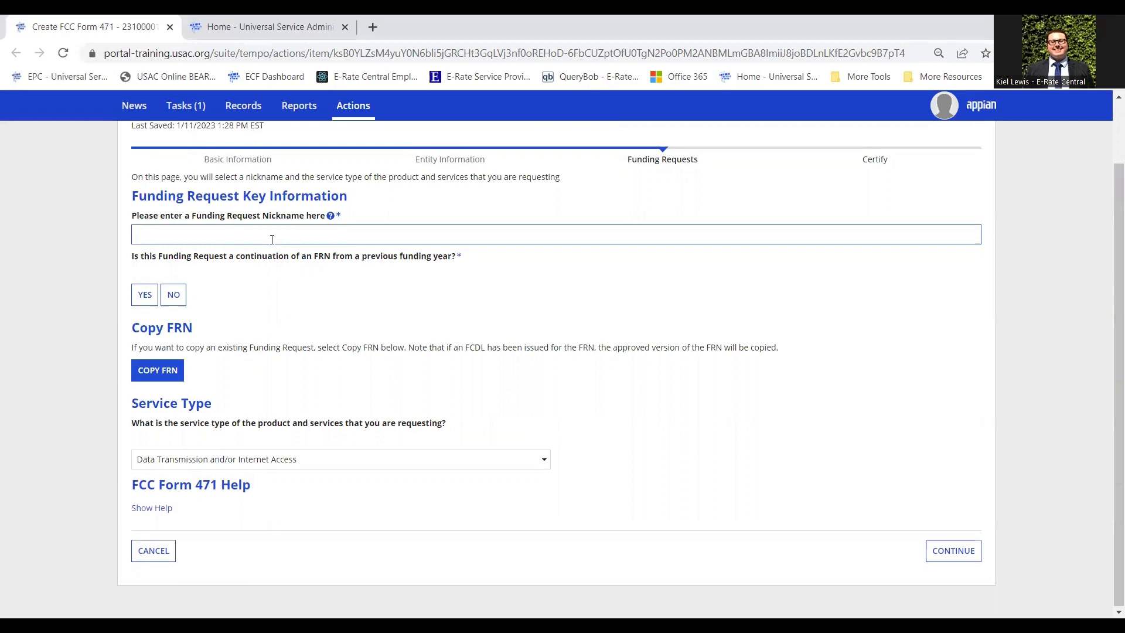
{"action": "type", "text": "Internet 2023"}
{"action": "left_click_drag", "start_coordinate": [168, 235], "coordinate": [46, 235]}
{"action": "type", "text": "Service Provider"}
{"action": "left_click", "coordinate": [264, 236]}
{"action": "type", "text": "24"}
{"action": "left_click", "coordinate": [403, 317]}
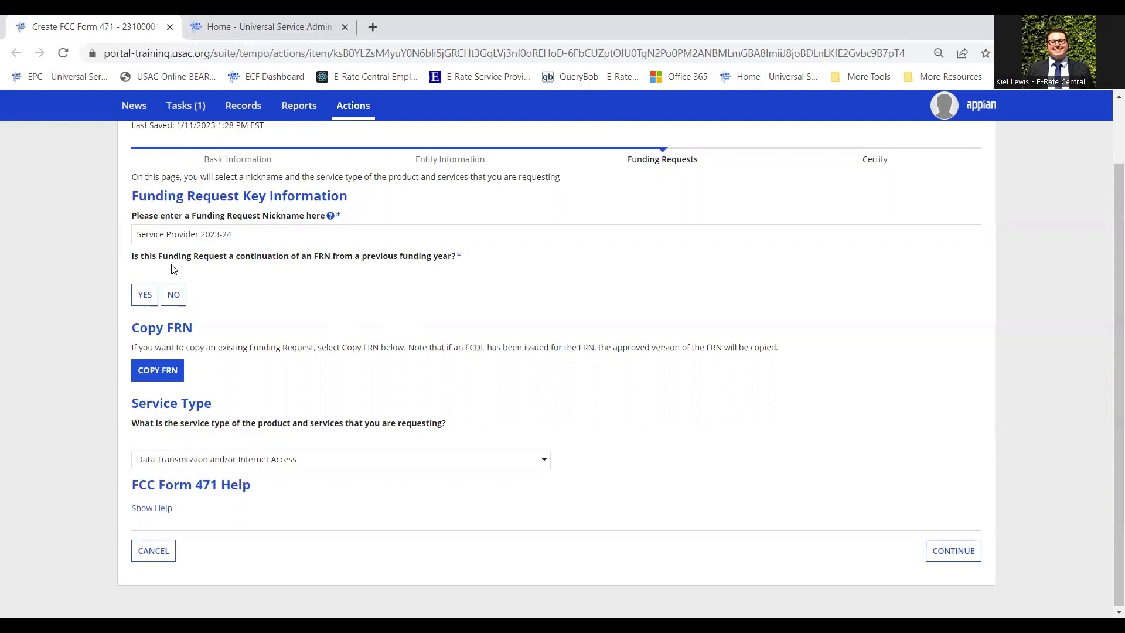
Mark it as not a continuation, with Data Transmission and/or Internet Access as service type.
{"action": "left_click", "coordinate": [174, 294]}
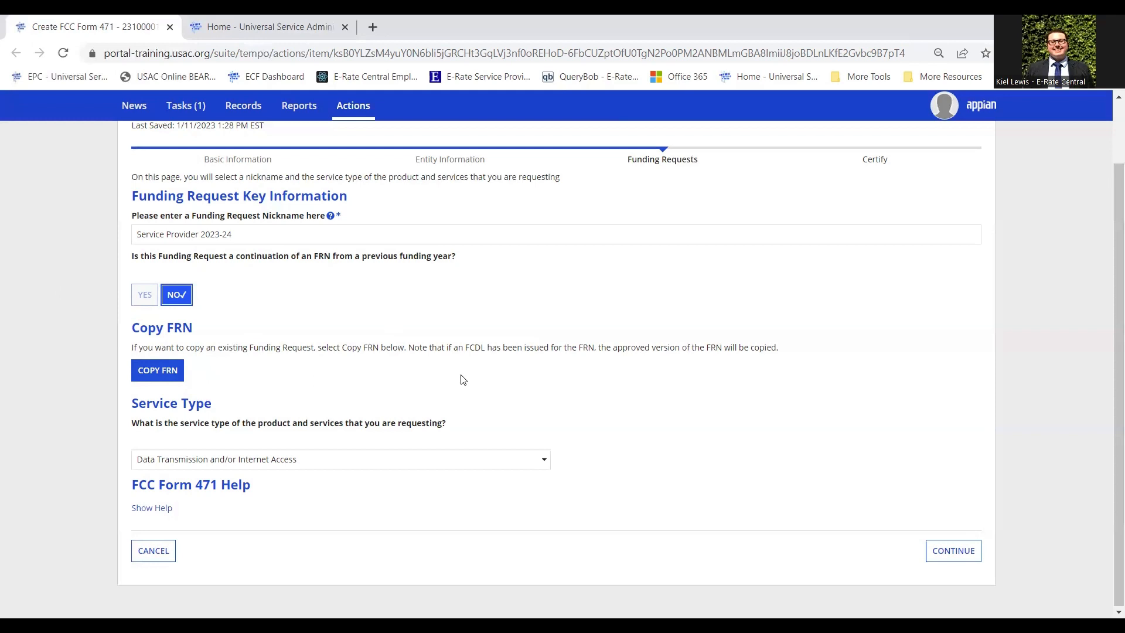
{"action": "left_click", "coordinate": [523, 462]}
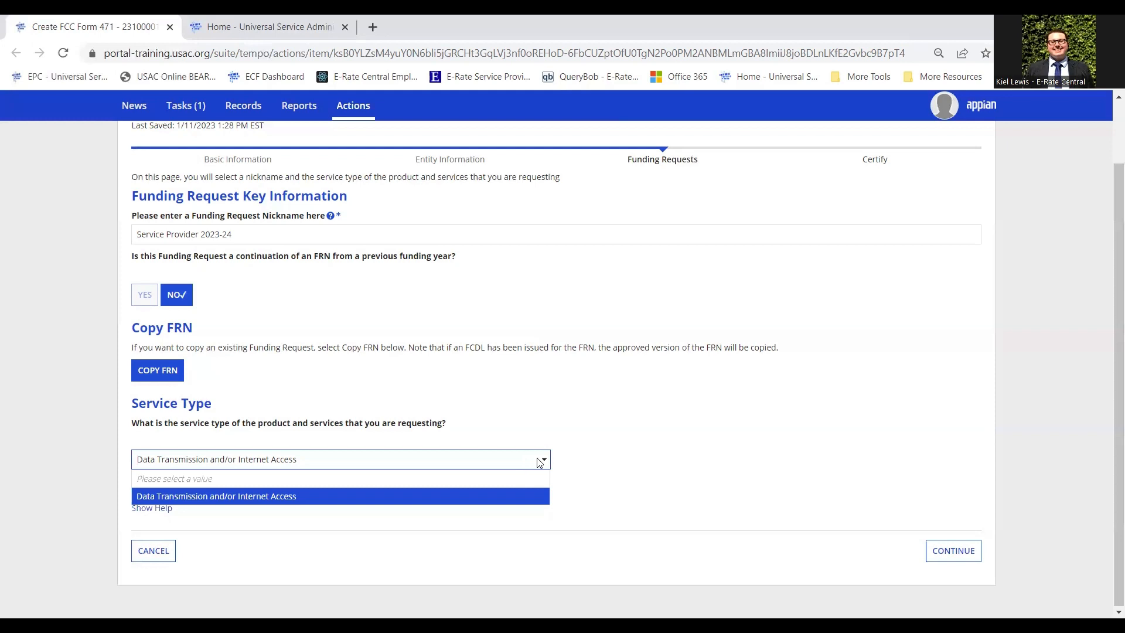
{"action": "left_click", "coordinate": [328, 503]}
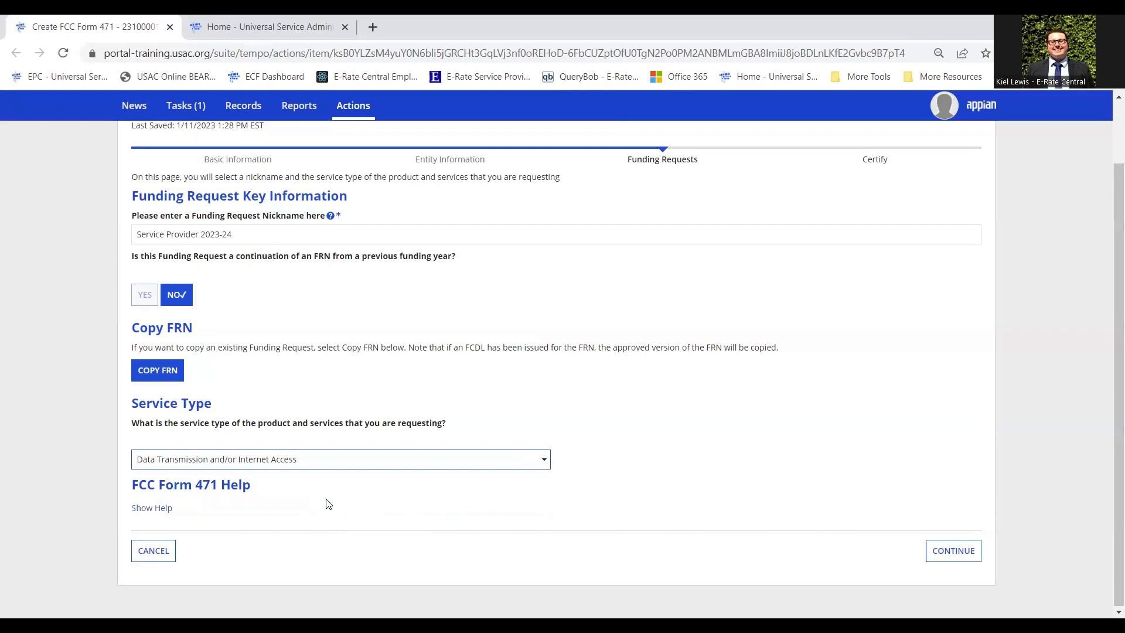
Select Contract as the purchasing agreement type under FRN Contract and continue.
{"action": "left_click", "coordinate": [961, 555]}
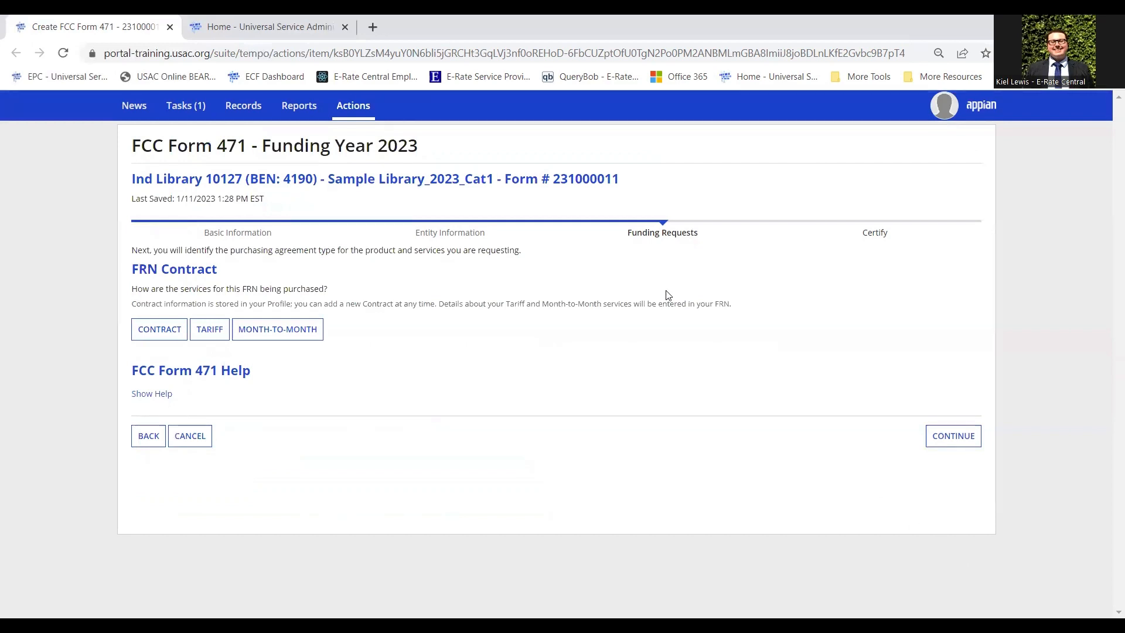
{"action": "left_click", "coordinate": [170, 341]}
{"action": "left_click", "coordinate": [179, 338]}
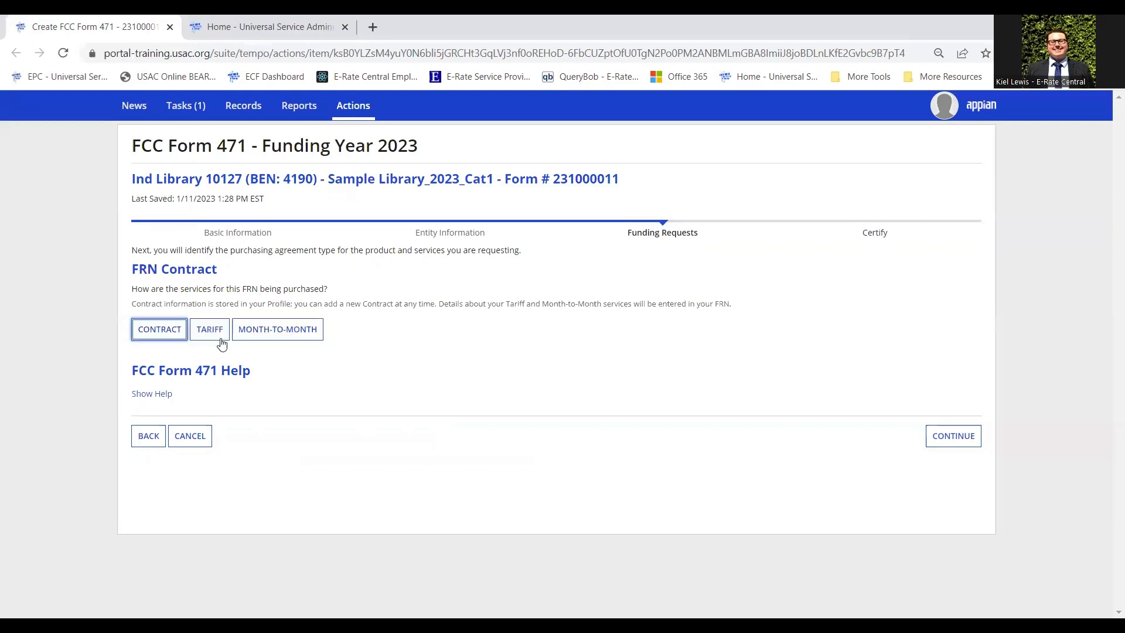
{"action": "left_click", "coordinate": [315, 338]}
{"action": "left_click", "coordinate": [174, 340]}
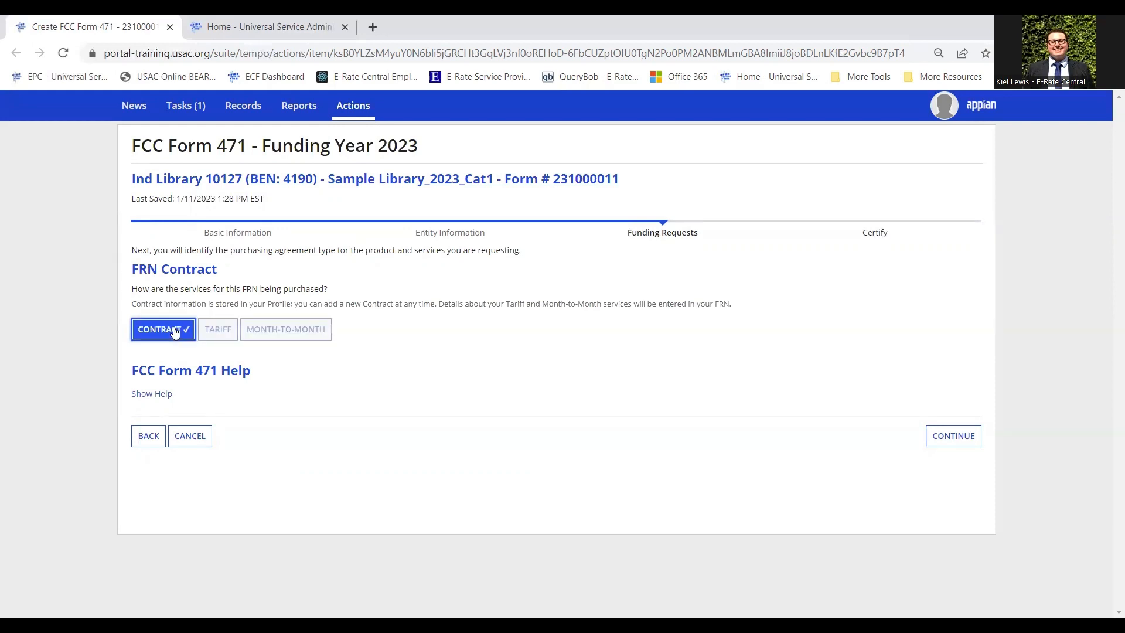
{"action": "left_click", "coordinate": [957, 439]}
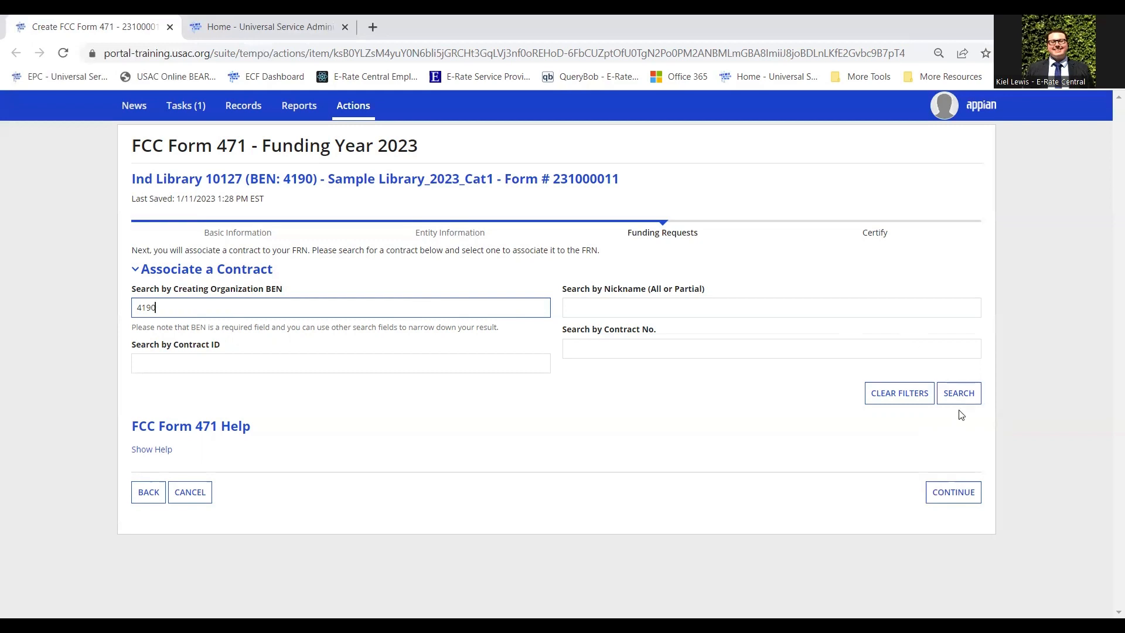
Search contracts by creating organization BEN 4190 and view the results.
{"action": "left_click", "coordinate": [962, 394]}
{"action": "left_click", "coordinate": [962, 393]}
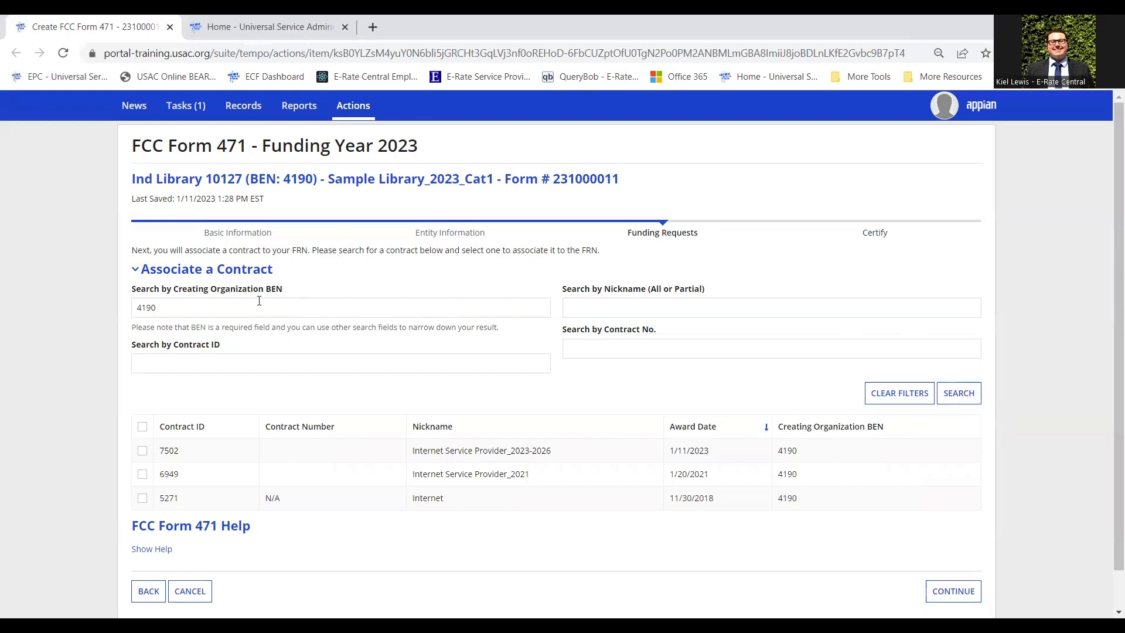
{"action": "left_click", "coordinate": [273, 312]}
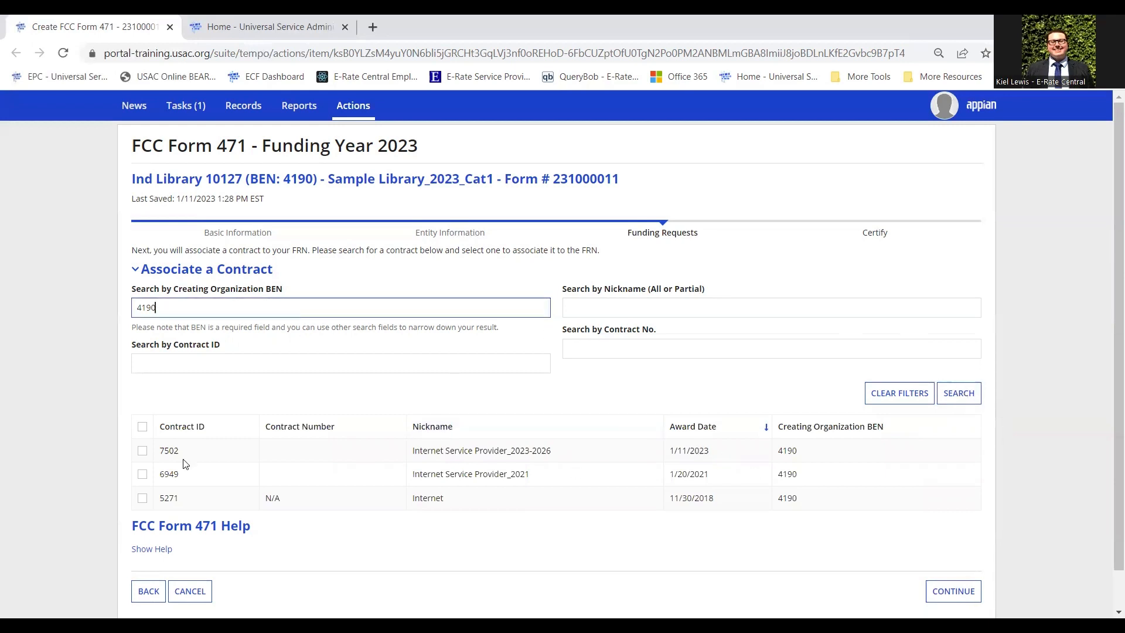
{"action": "scroll", "coordinate": [144, 455], "scroll_direction": "down", "scroll_amount": 1}
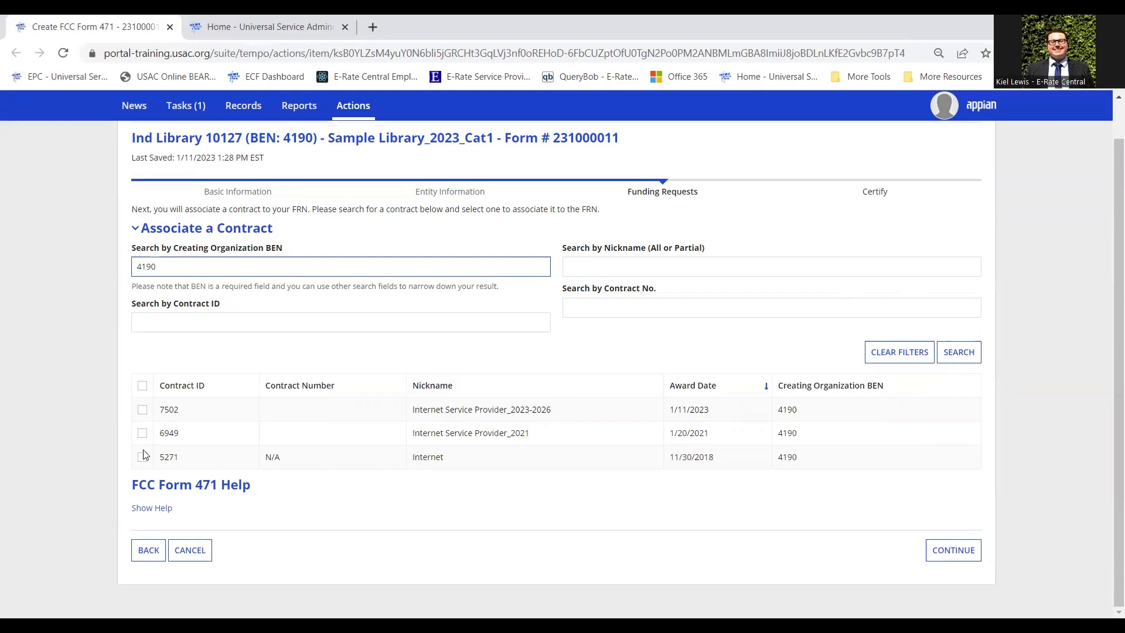
Tick contract 7502, Internet Service Provider_2023-2026, and review its Contract Summary details.
{"action": "left_click", "coordinate": [143, 411]}
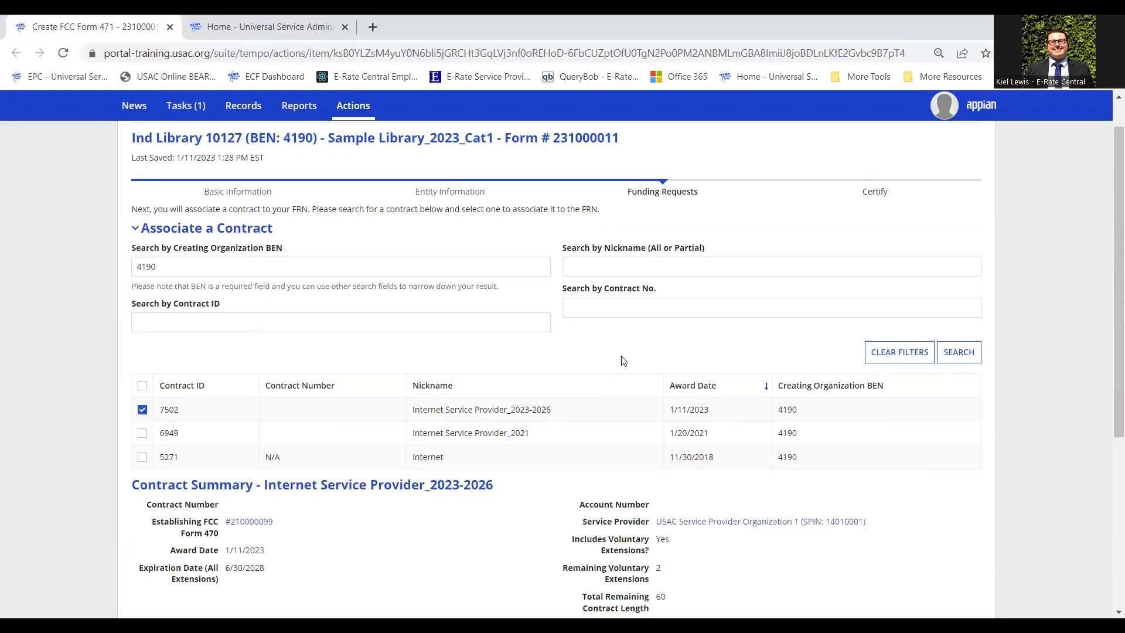
{"action": "scroll", "coordinate": [571, 332], "scroll_direction": "down", "scroll_amount": 4}
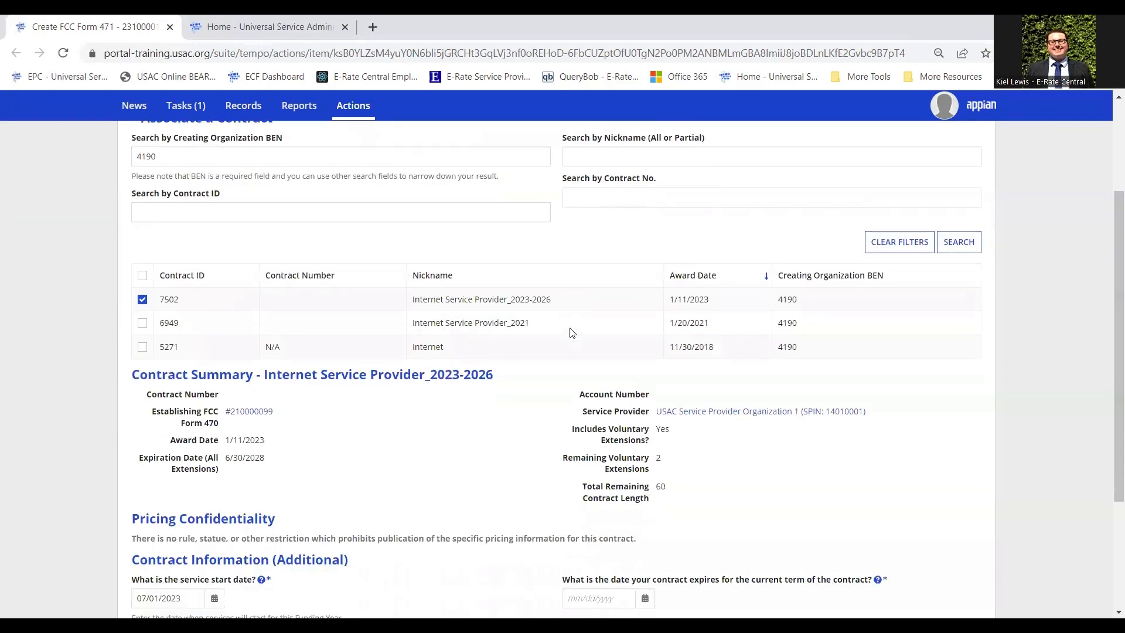
{"action": "scroll", "coordinate": [572, 332], "scroll_direction": "down", "scroll_amount": 1}
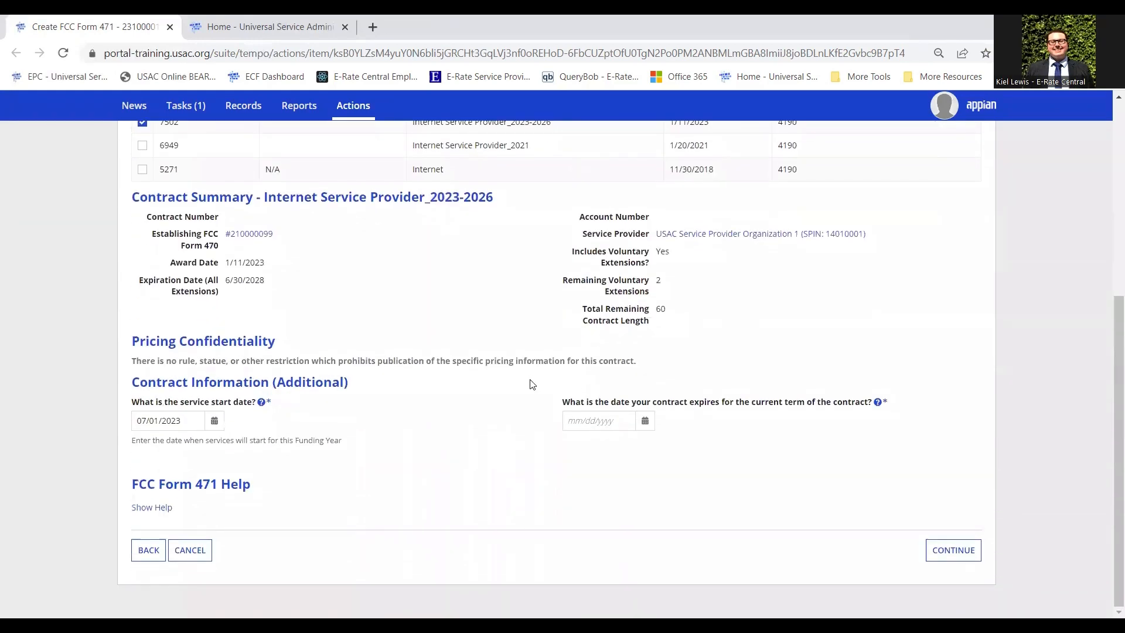
{"action": "scroll", "coordinate": [530, 382], "scroll_direction": "up", "scroll_amount": 2}
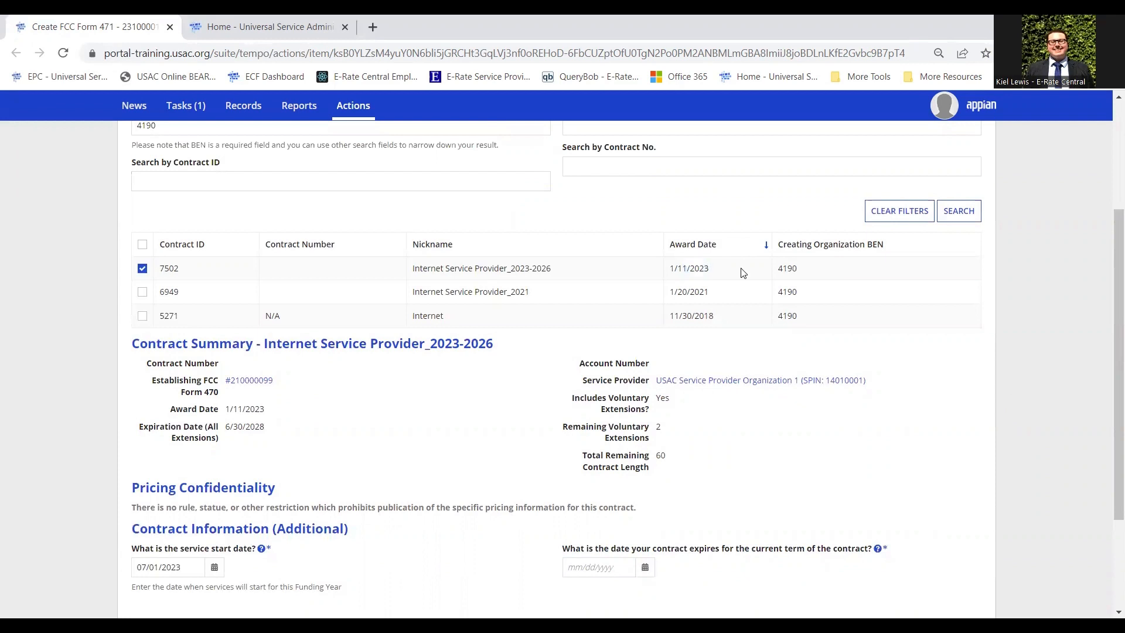
{"action": "scroll", "coordinate": [743, 274], "scroll_direction": "down", "scroll_amount": 3}
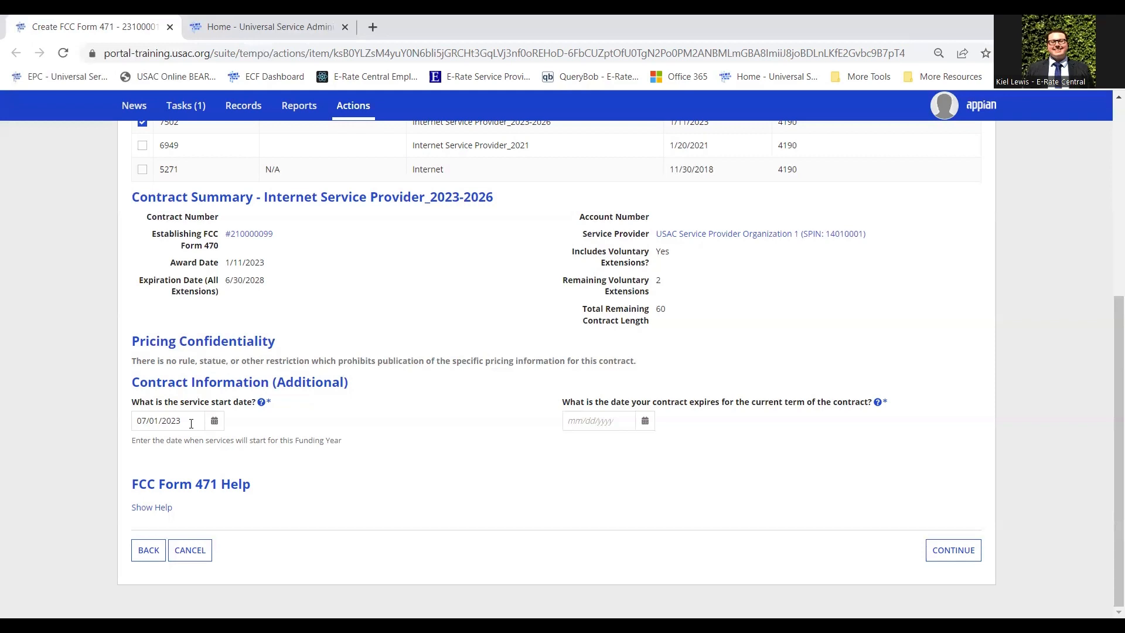
{"action": "left_click", "coordinate": [591, 419]}
{"action": "left_click_drag", "start_coordinate": [265, 197], "coordinate": [529, 202]}
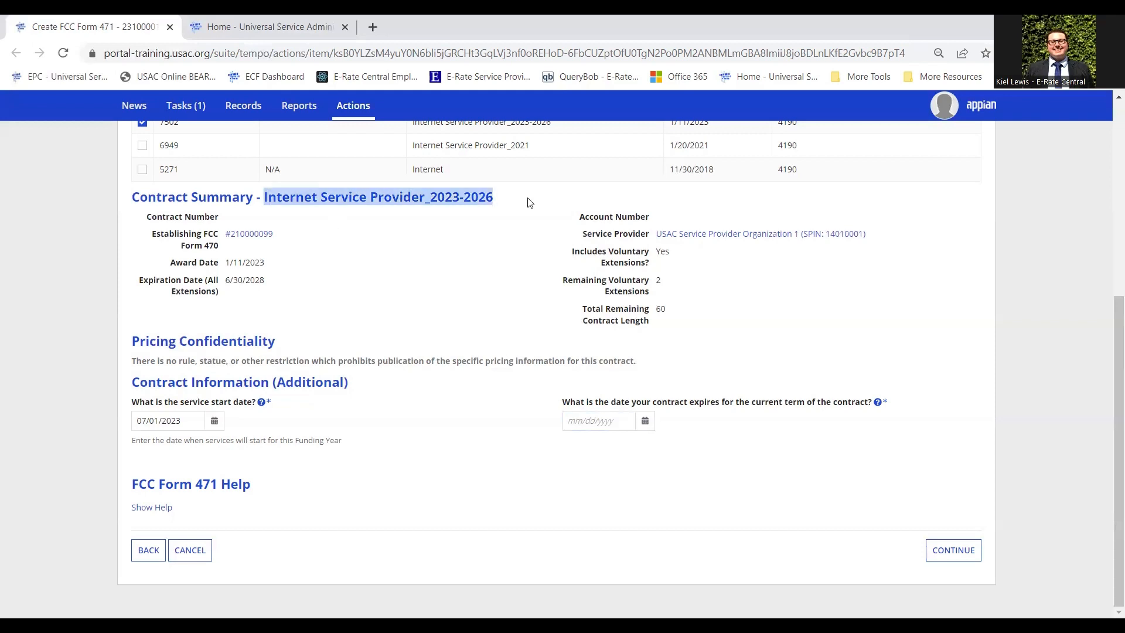
{"action": "left_click", "coordinate": [529, 202]}
{"action": "left_click", "coordinate": [611, 422]}
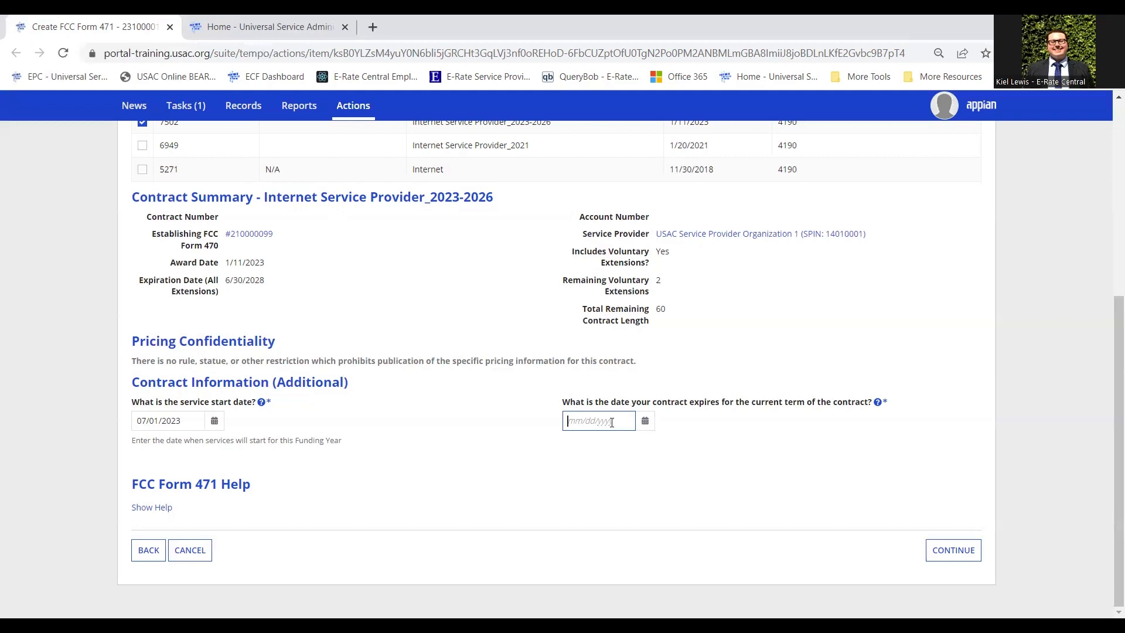
Set the current-term contract expiration date to 06/30/2026 and continue.
{"action": "type", "text": "06/30/2026"}
{"action": "left_click", "coordinate": [791, 447]}
{"action": "left_click", "coordinate": [965, 553]}
{"action": "left_click", "coordinate": [644, 423]}
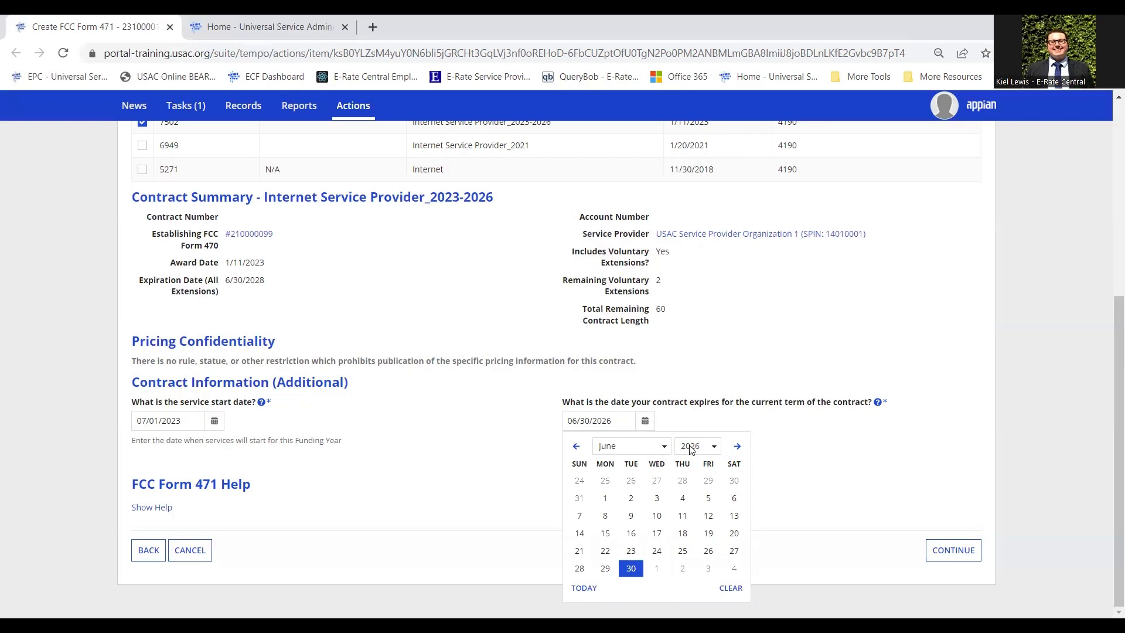
{"action": "left_click", "coordinate": [632, 569]}
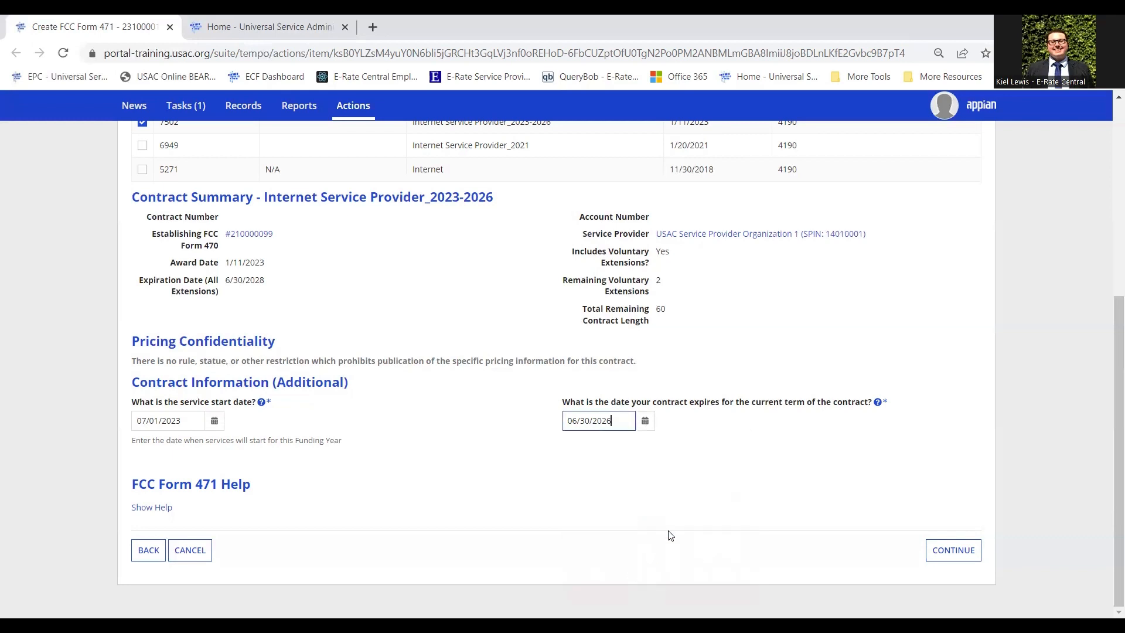
{"action": "left_click", "coordinate": [955, 551]}
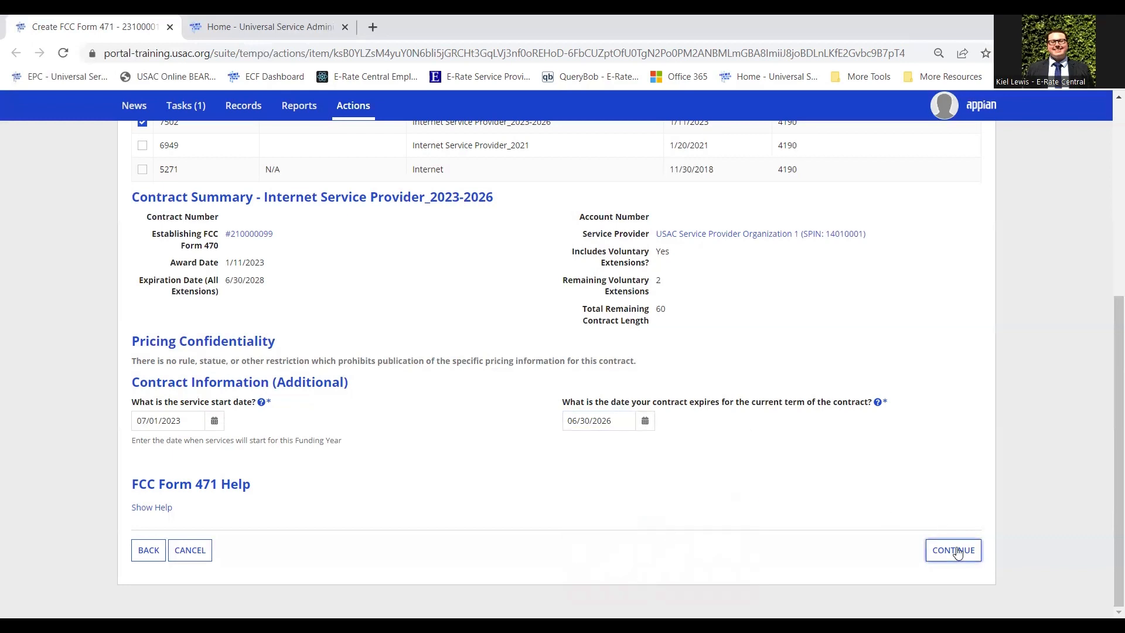
{"action": "left_click", "coordinate": [955, 551]}
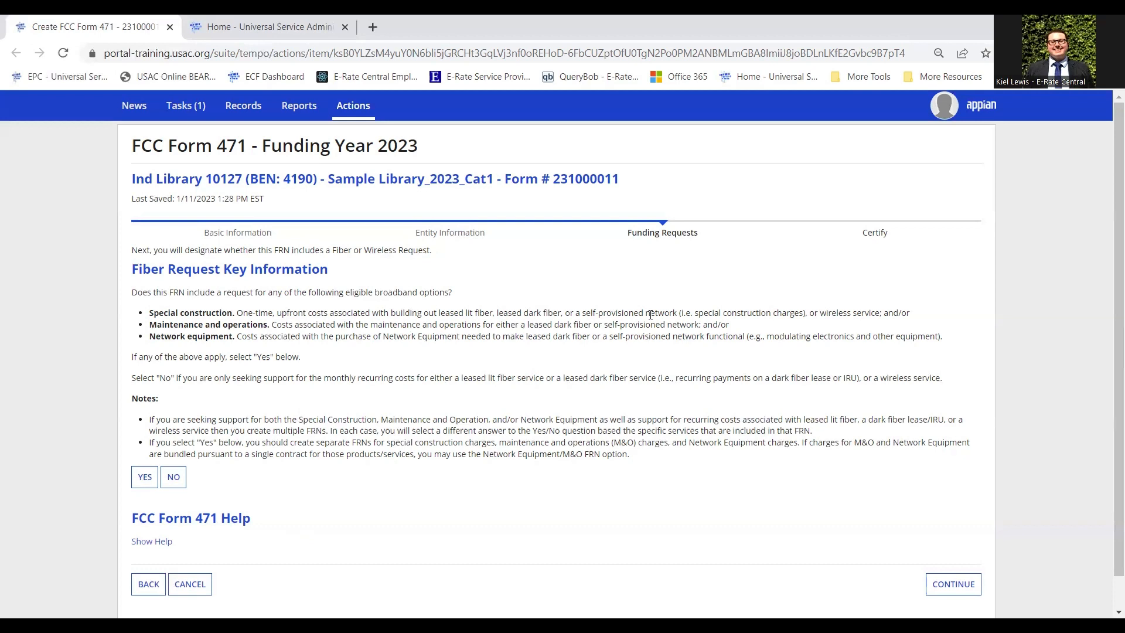
Answer No to the special construction, maintenance or network equipment question and continue.
{"action": "left_click", "coordinate": [174, 476]}
{"action": "scroll", "coordinate": [670, 327], "scroll_direction": "down", "scroll_amount": 1}
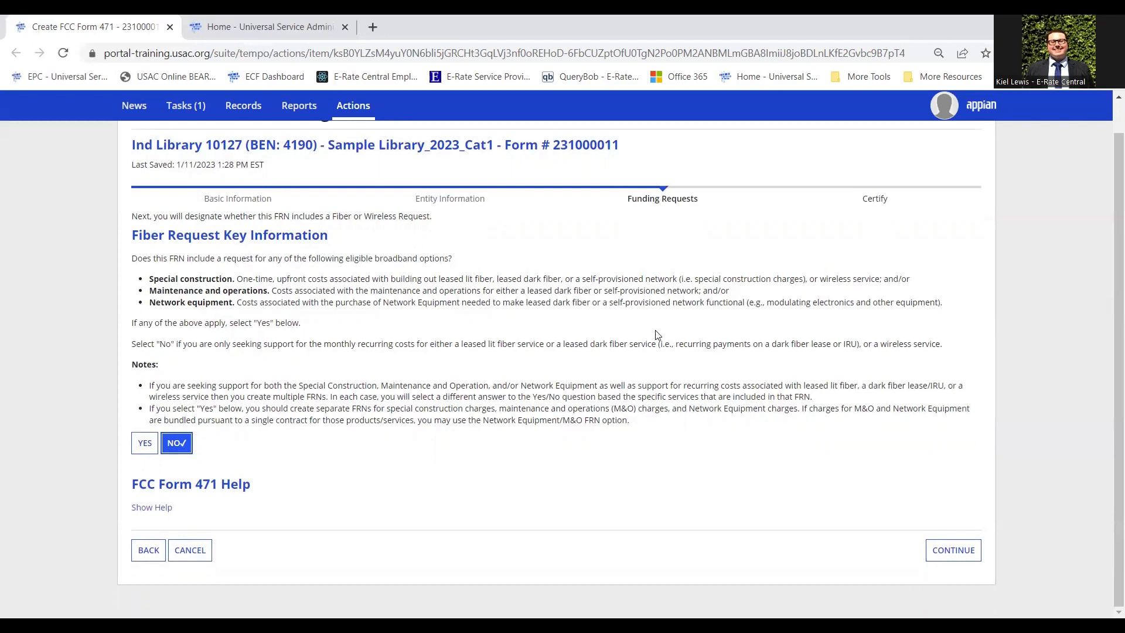
{"action": "left_click", "coordinate": [956, 556]}
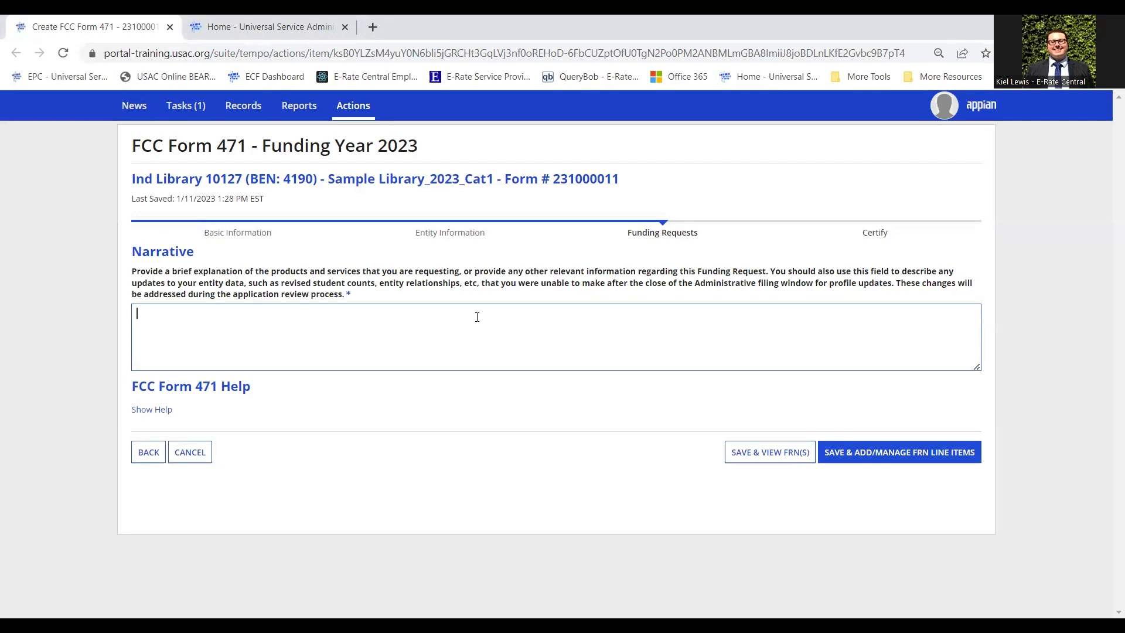
Enter the narrative '1 Gbps dedicated internet access' and save to manage line items.
{"action": "type", "text": "1 Gbps dedicated internet access"}
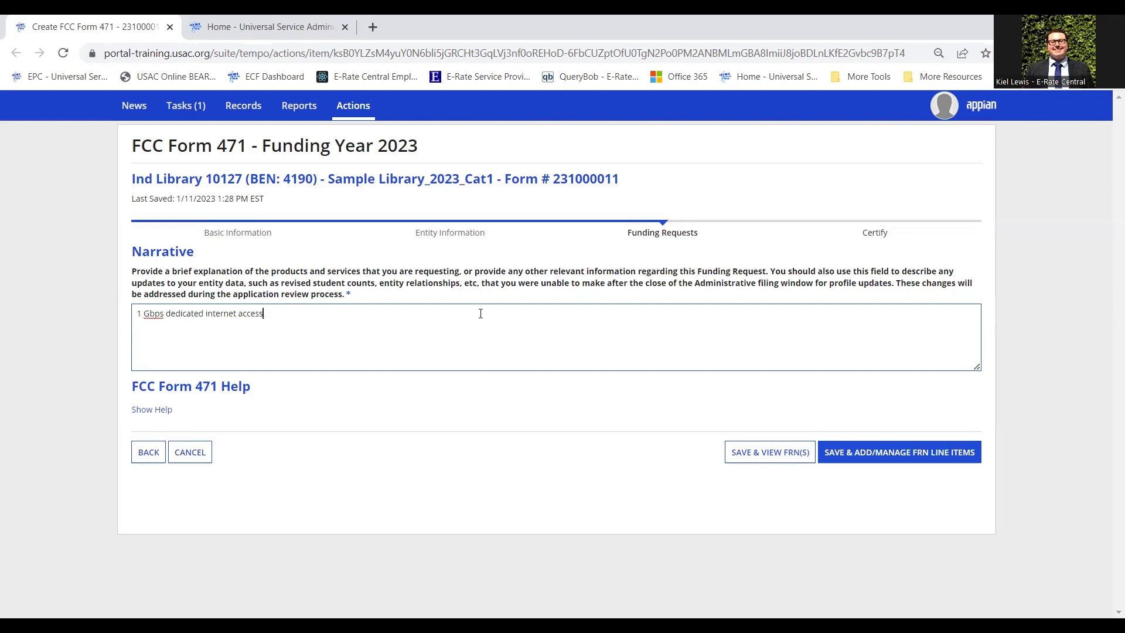
{"action": "left_click", "coordinate": [910, 458]}
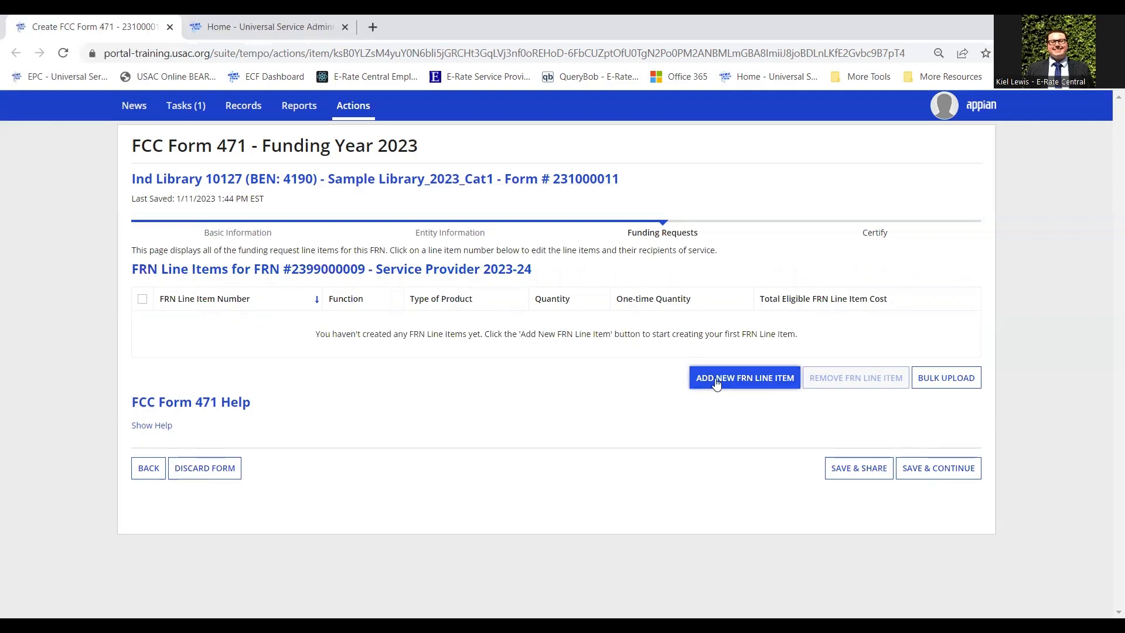
{"action": "left_click_drag", "start_coordinate": [433, 334], "coordinate": [601, 338]}
{"action": "left_click", "coordinate": [601, 338]}
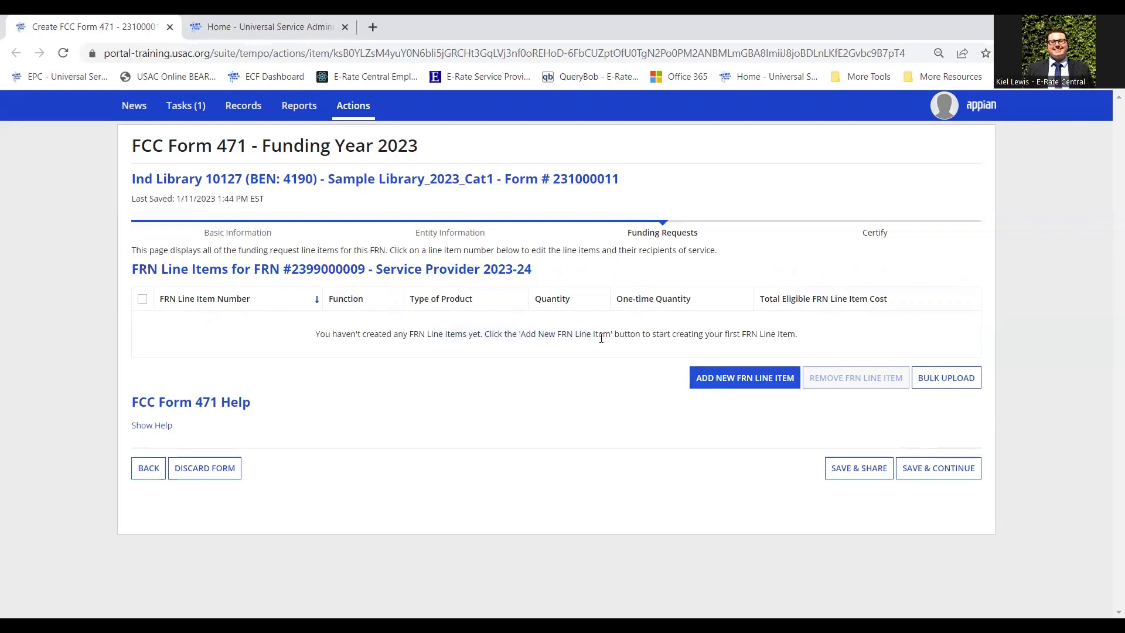
{"action": "left_click", "coordinate": [775, 386]}
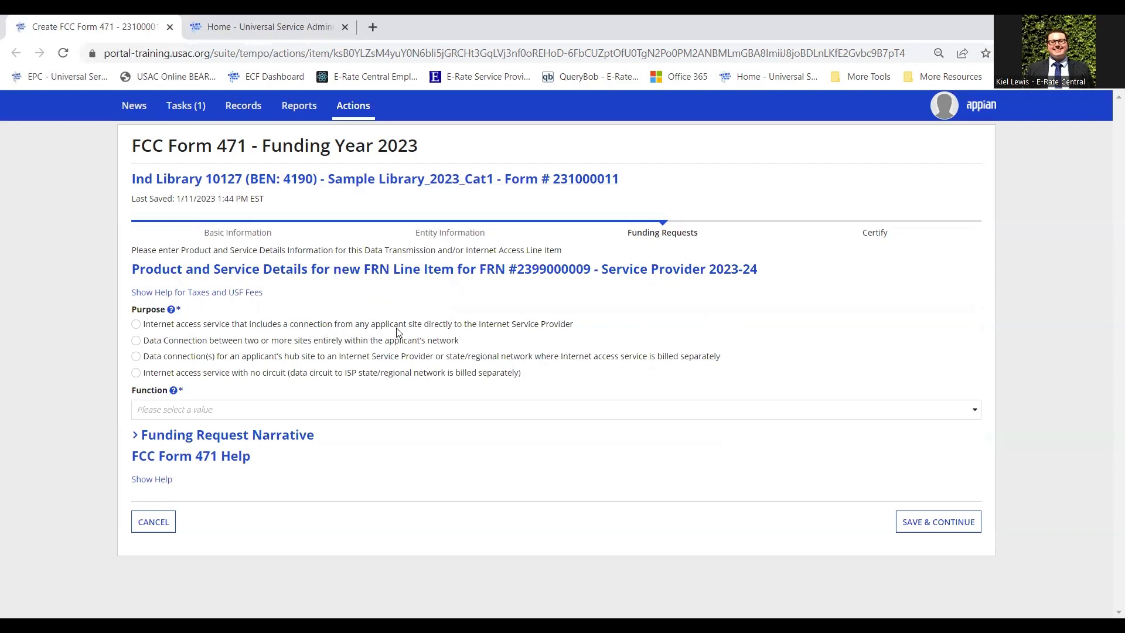
Compare each Purpose option, then settle on internet access connecting directly to the ISP.
{"action": "left_click", "coordinate": [445, 326]}
{"action": "left_click", "coordinate": [375, 341]}
{"action": "left_click", "coordinate": [383, 359]}
{"action": "left_click", "coordinate": [451, 376]}
{"action": "left_click", "coordinate": [301, 326]}
{"action": "left_click", "coordinate": [357, 410]}
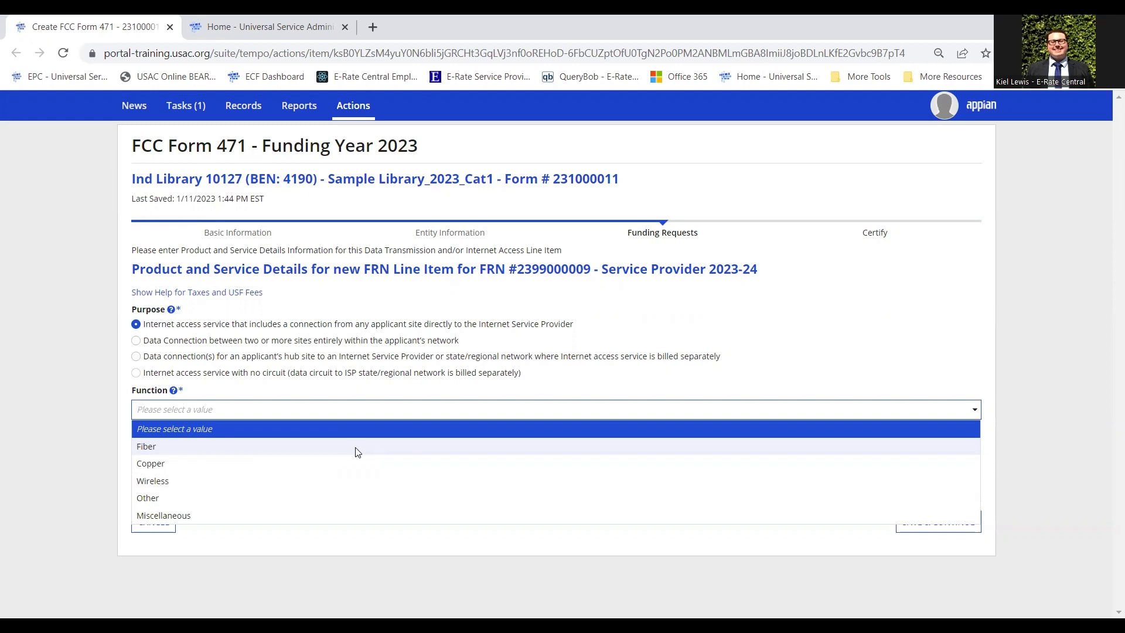
Choose Fiber as the line item's function and Ethernet as its connection type.
{"action": "left_click", "coordinate": [207, 448]}
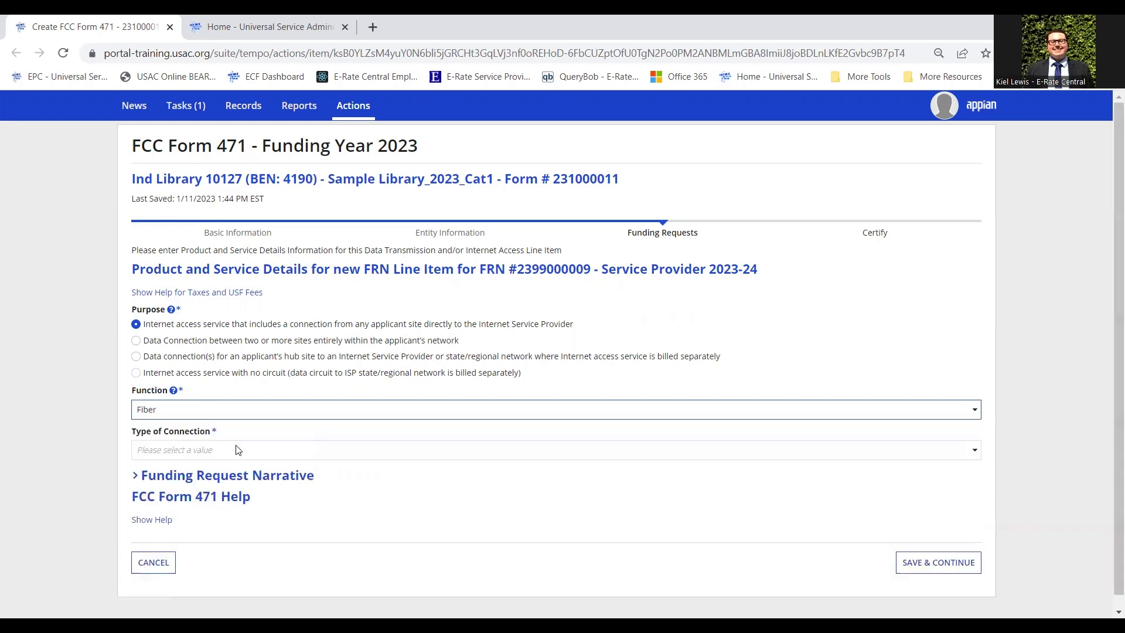
{"action": "left_click", "coordinate": [245, 451]}
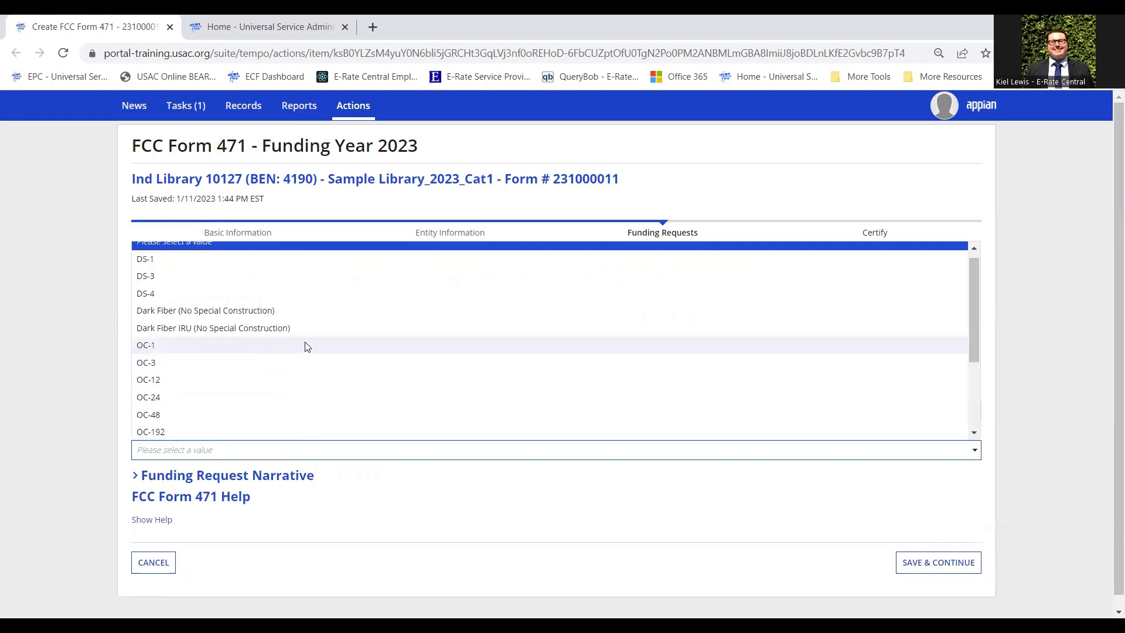
{"action": "scroll", "coordinate": [304, 346], "scroll_direction": "down", "scroll_amount": 1}
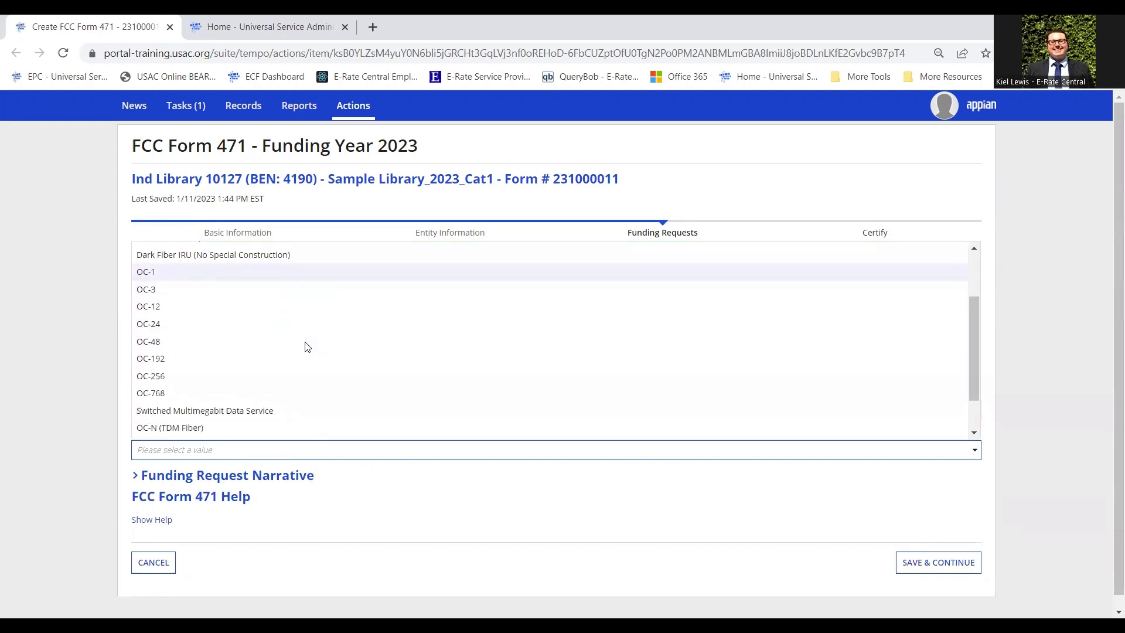
{"action": "scroll", "coordinate": [305, 346], "scroll_direction": "up", "scroll_amount": 2}
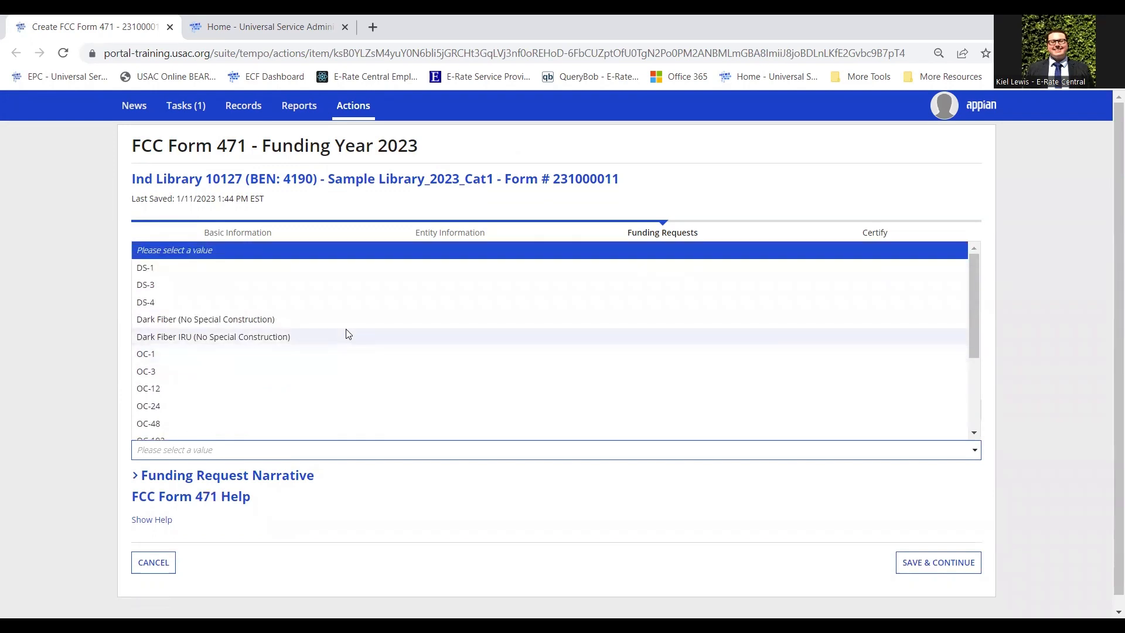
{"action": "scroll", "coordinate": [346, 334], "scroll_direction": "down", "scroll_amount": 3}
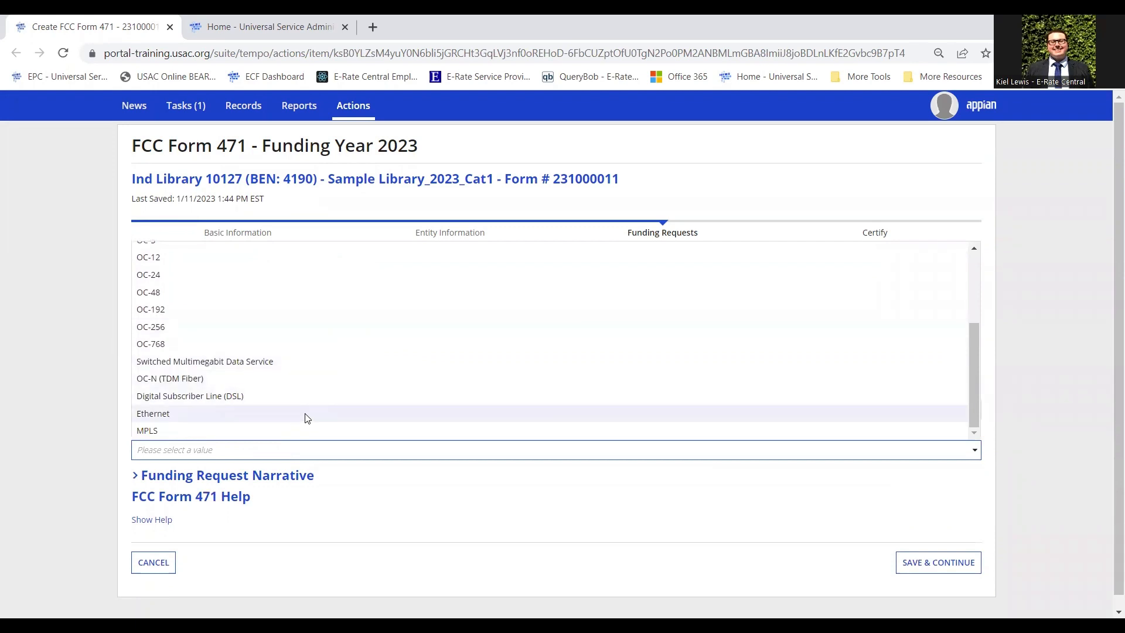
{"action": "left_click", "coordinate": [178, 415]}
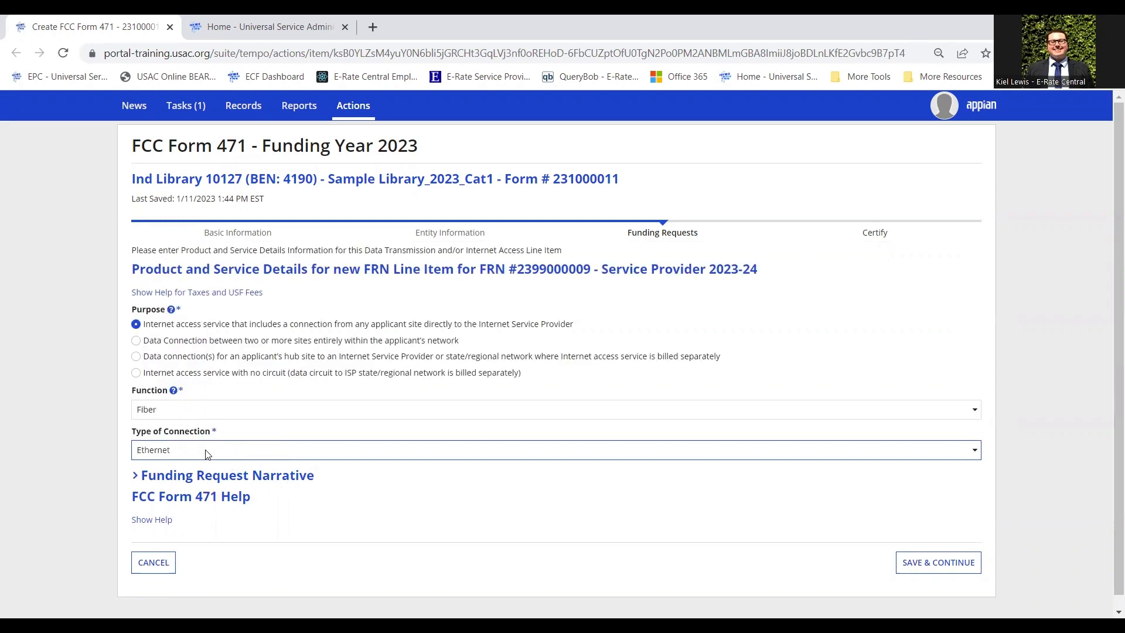
Try switching the function to Copper and browse its connection types without picking one.
{"action": "left_click", "coordinate": [205, 454]}
{"action": "left_click", "coordinate": [206, 455]}
{"action": "left_click", "coordinate": [242, 415]}
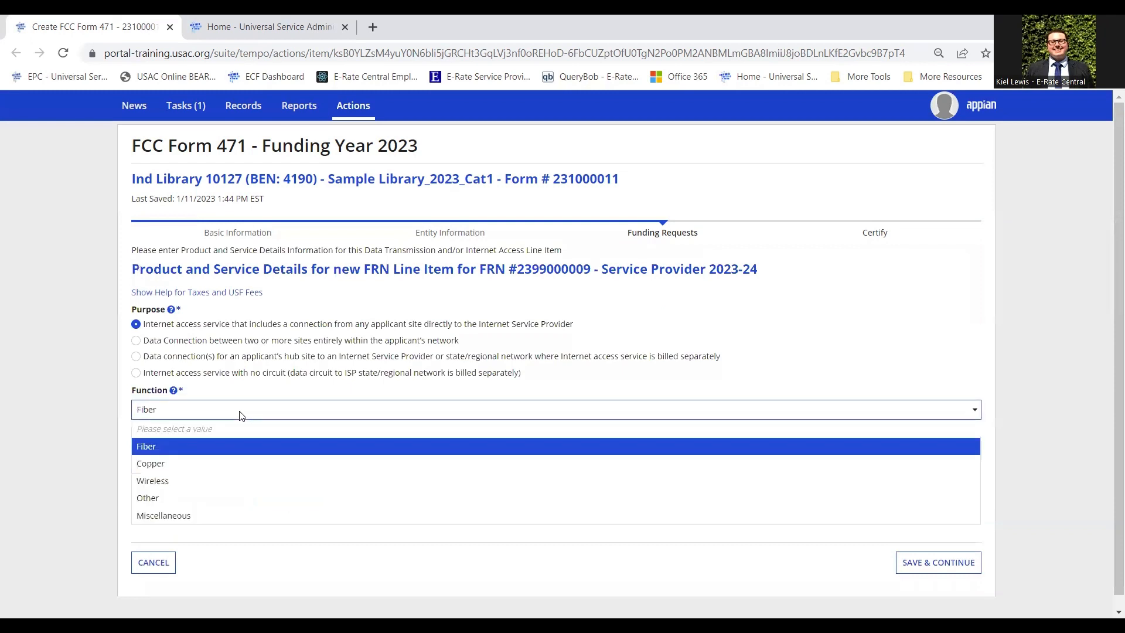
{"action": "left_click", "coordinate": [190, 466]}
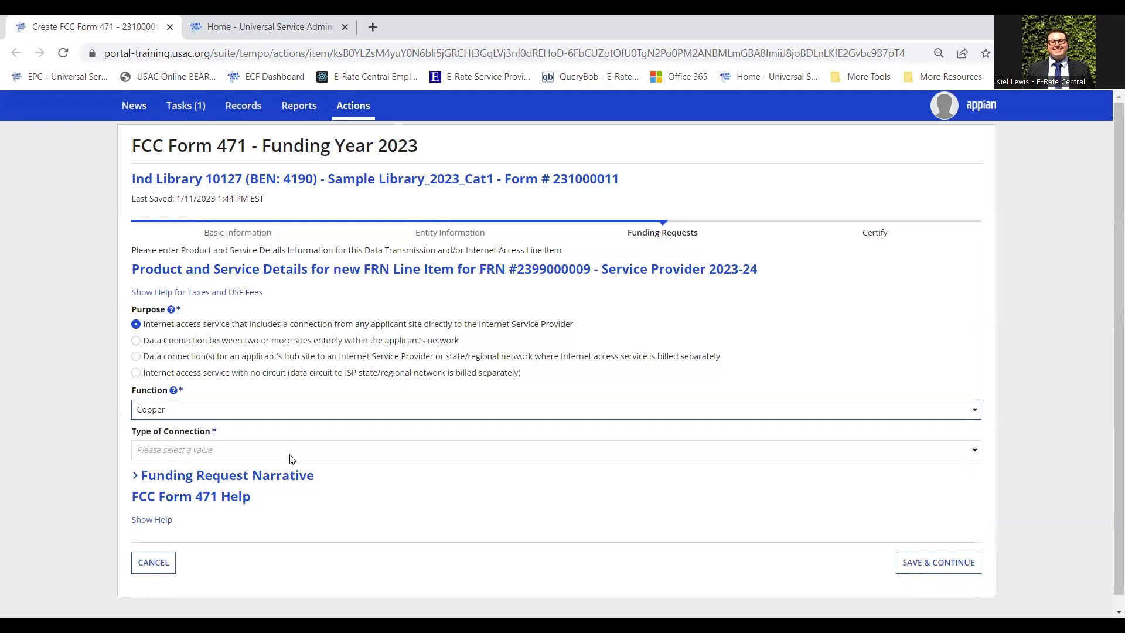
{"action": "left_click", "coordinate": [281, 411]}
{"action": "left_click", "coordinate": [282, 411]}
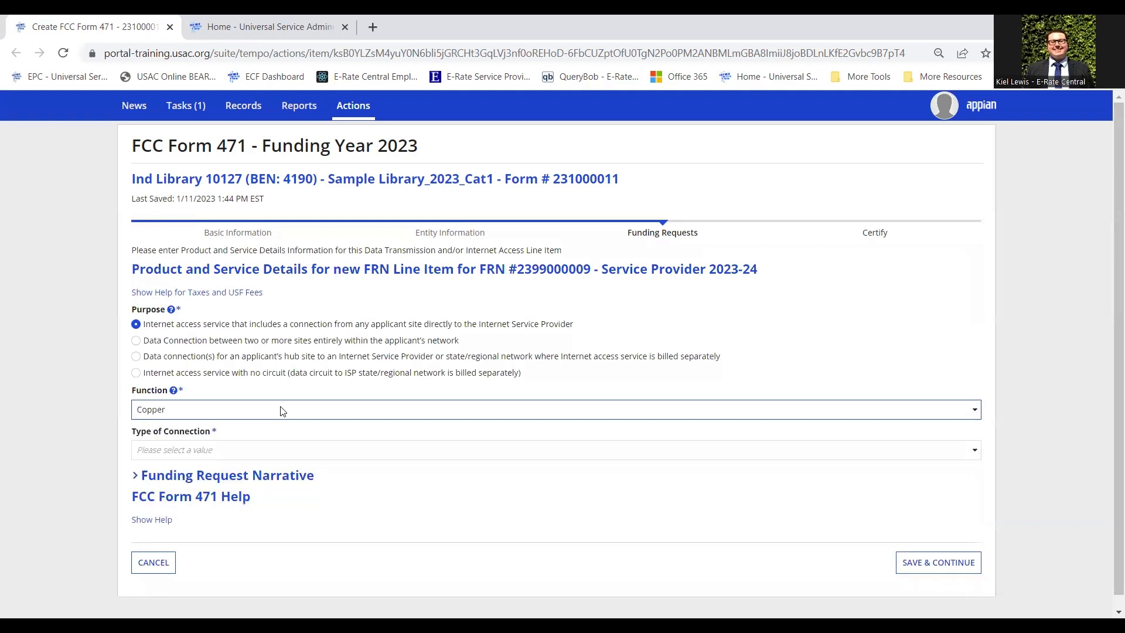
{"action": "left_click", "coordinate": [263, 451]}
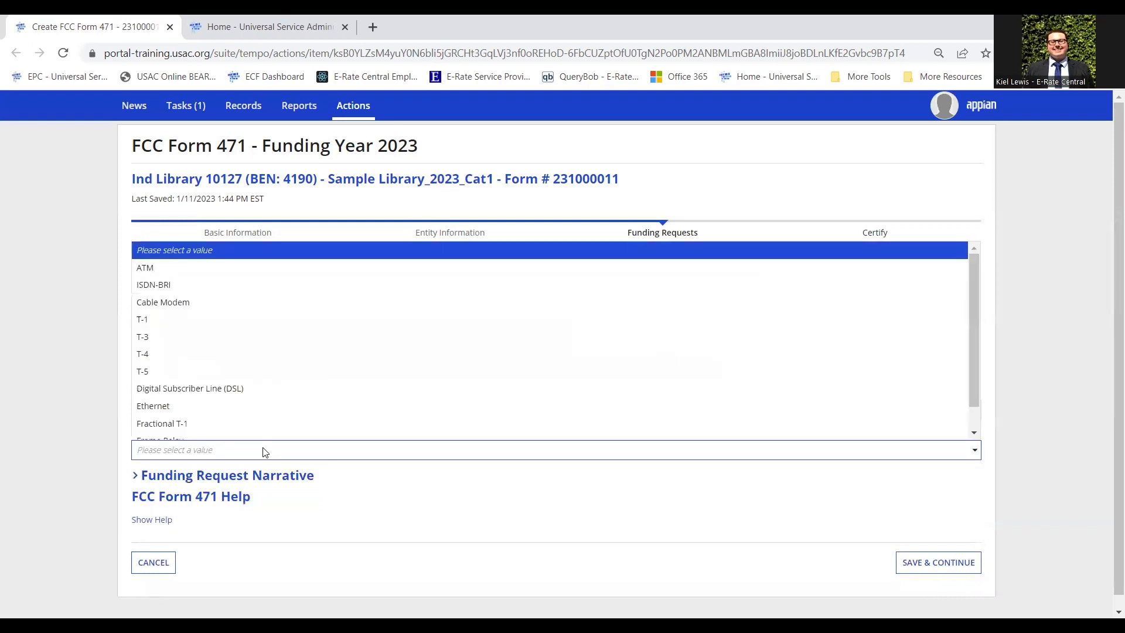
{"action": "scroll", "coordinate": [281, 336], "scroll_direction": "down", "scroll_amount": 1}
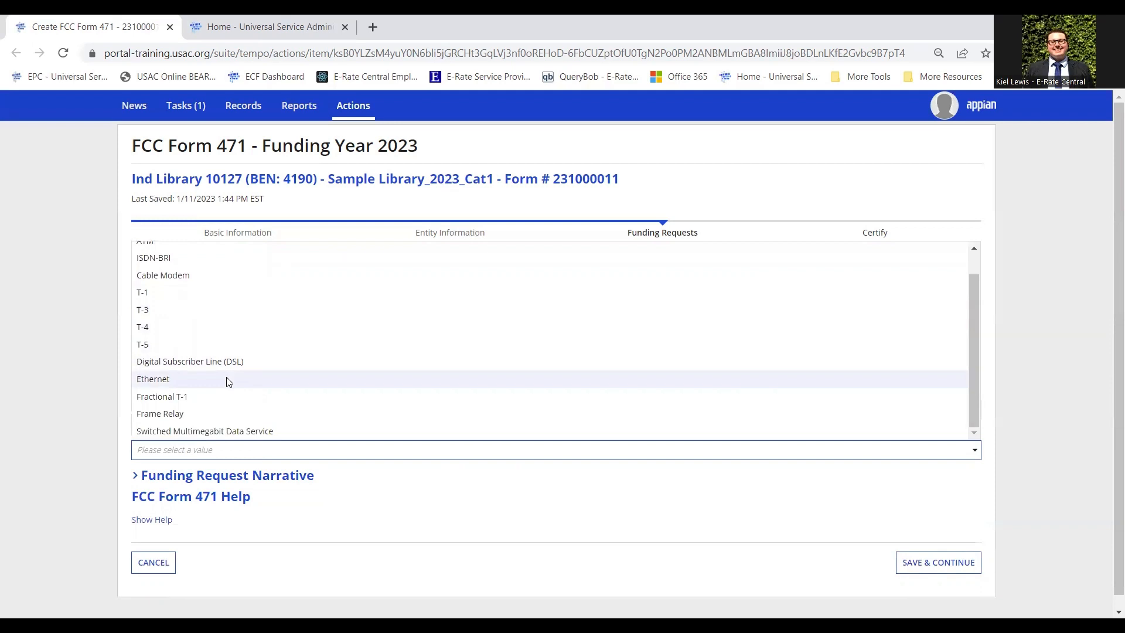
{"action": "scroll", "coordinate": [234, 378], "scroll_direction": "up", "scroll_amount": 2}
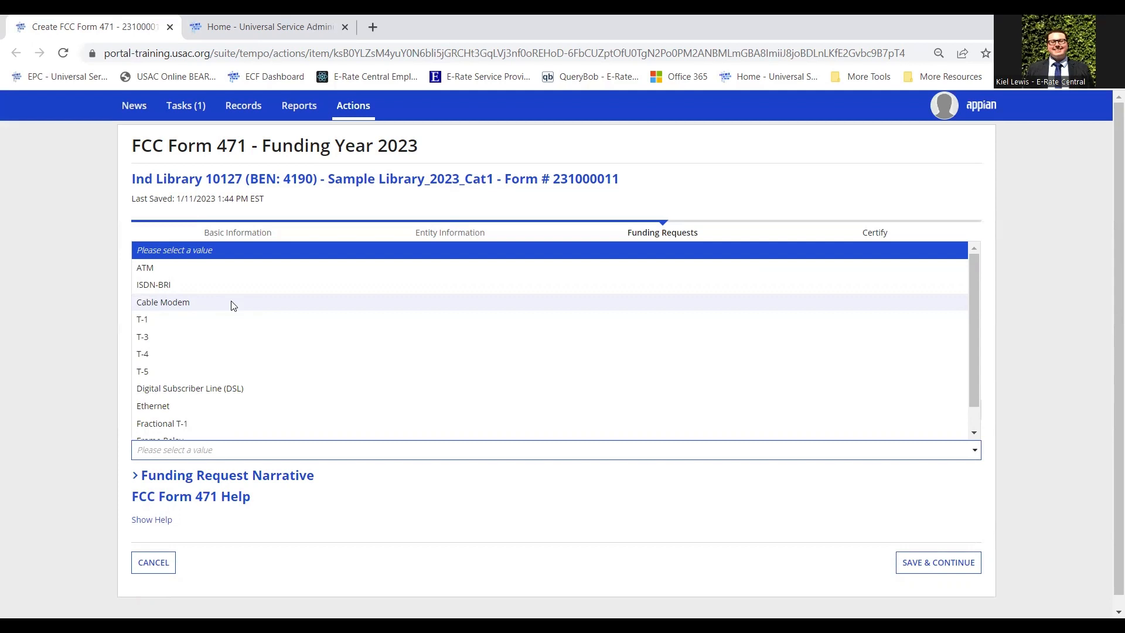
{"action": "left_click", "coordinate": [83, 408]}
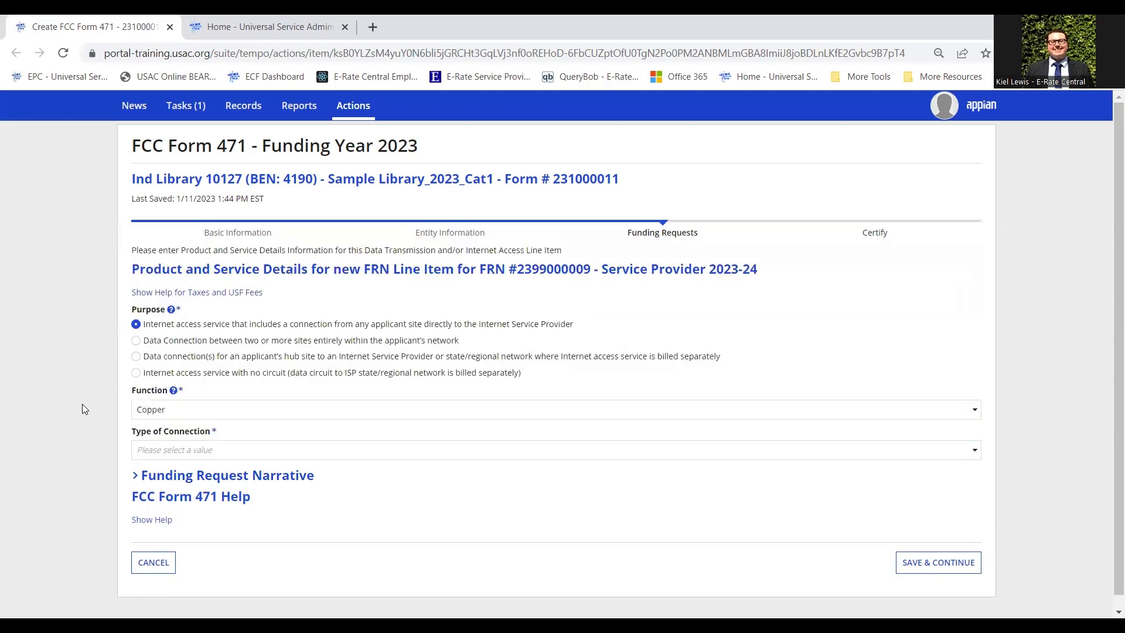
Restore the Fiber function with an Ethernet connection and save the product details.
{"action": "left_click", "coordinate": [238, 412]}
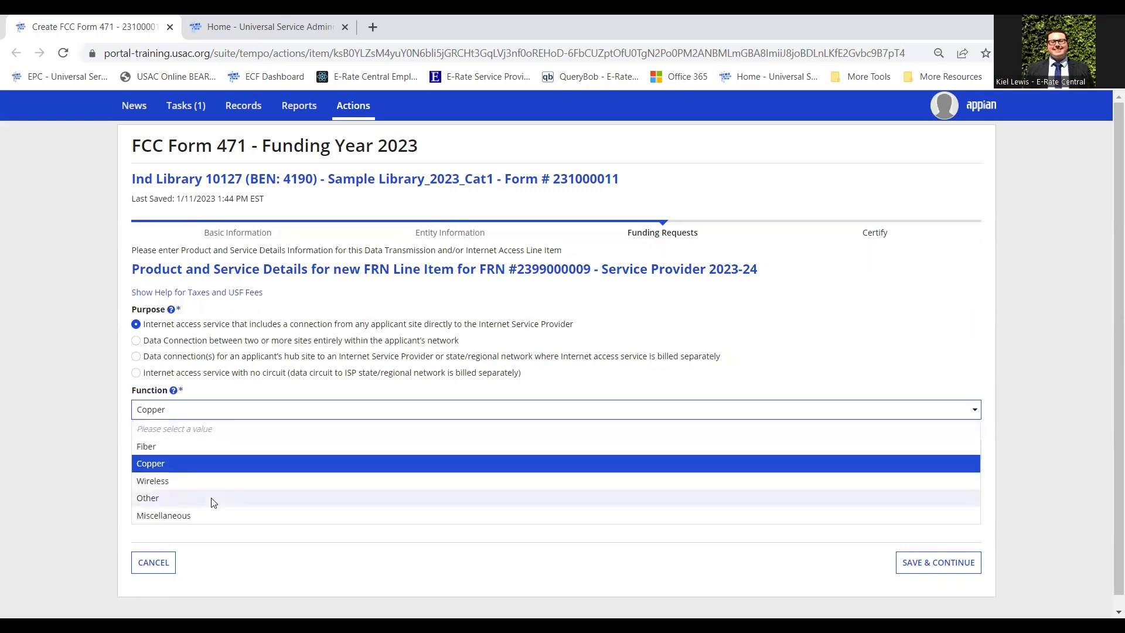
{"action": "left_click", "coordinate": [222, 451]}
{"action": "left_click", "coordinate": [287, 457]}
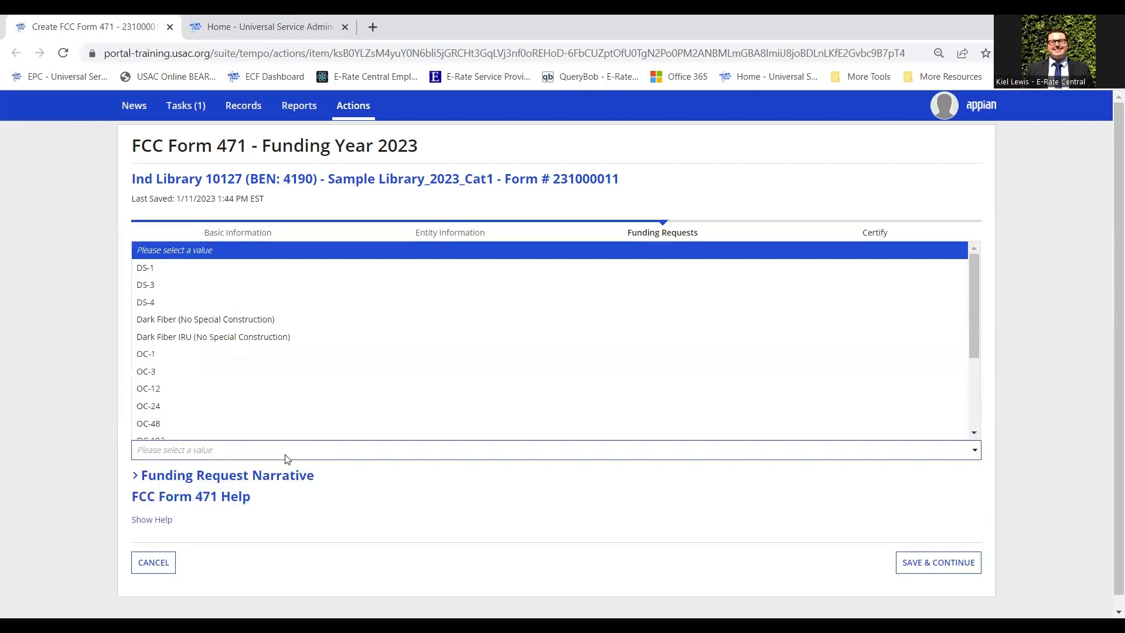
{"action": "scroll", "coordinate": [276, 384], "scroll_direction": "down", "scroll_amount": 3}
{"action": "left_click", "coordinate": [211, 412]}
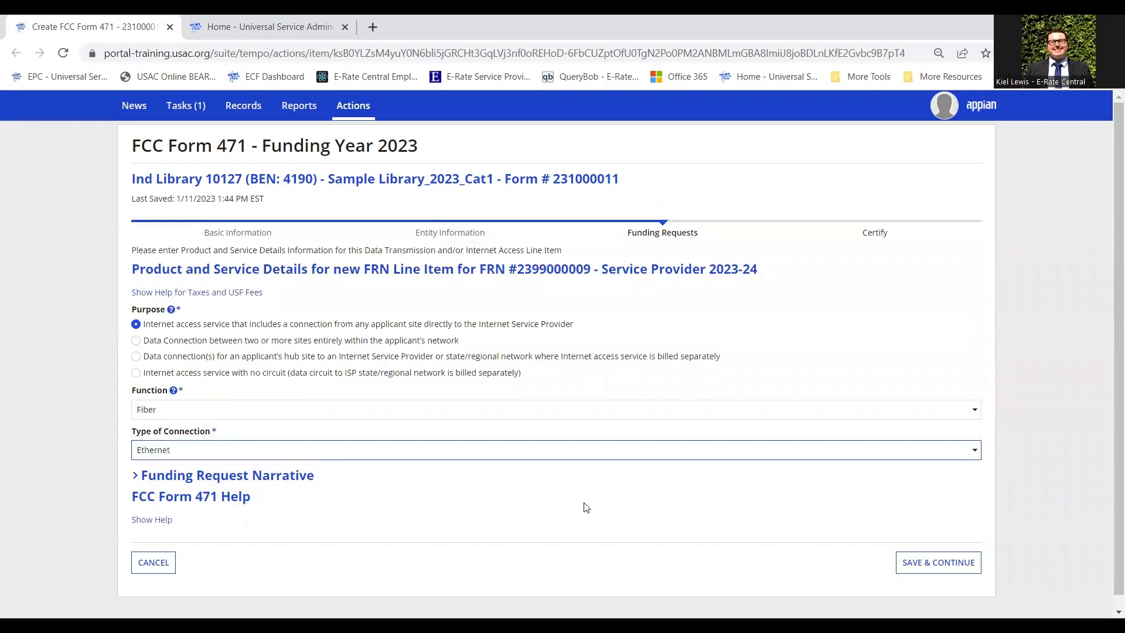
{"action": "left_click", "coordinate": [936, 568]}
{"action": "left_click", "coordinate": [935, 566]}
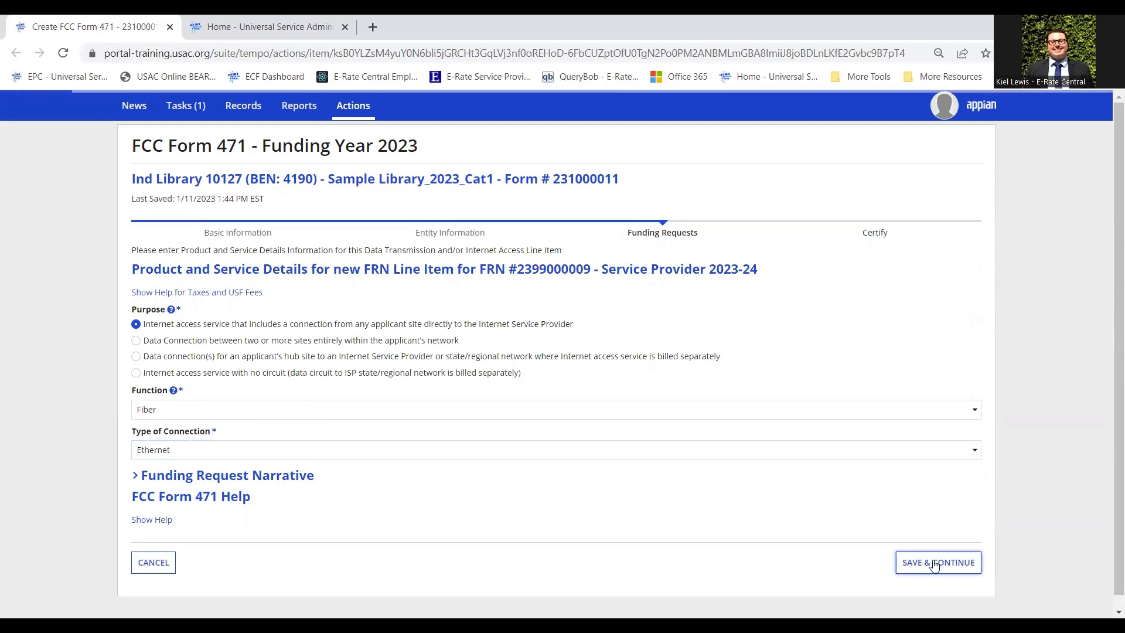
Enter a Bandwidth Download Speed of 1 Gbps.
{"action": "left_click", "coordinate": [276, 305]}
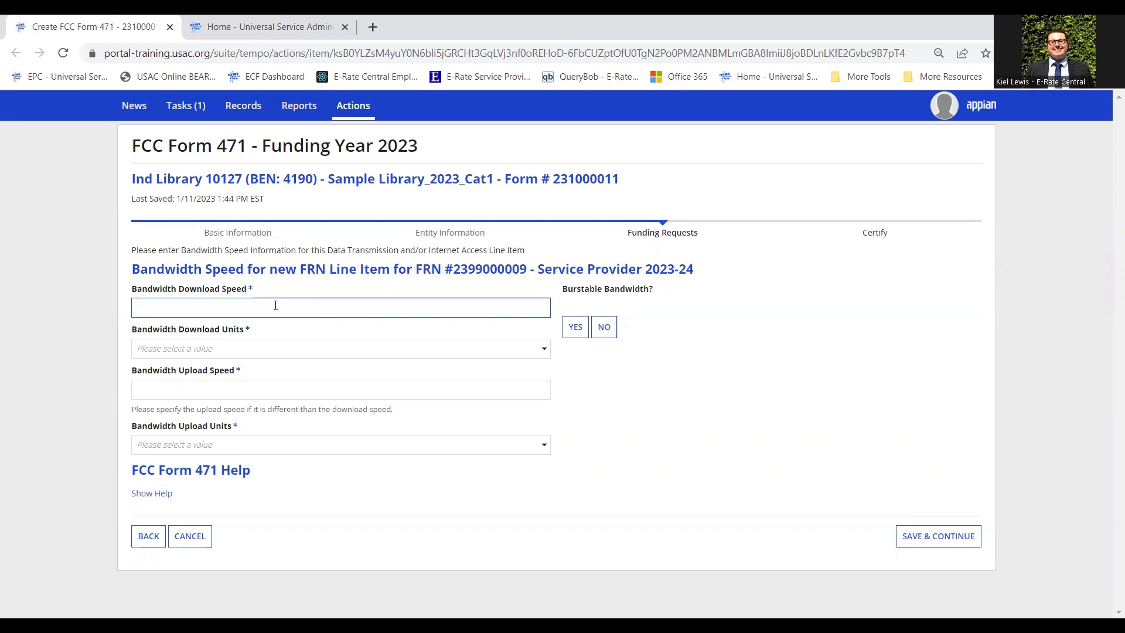
{"action": "type", "text": "1"}
{"action": "left_click", "coordinate": [322, 348]}
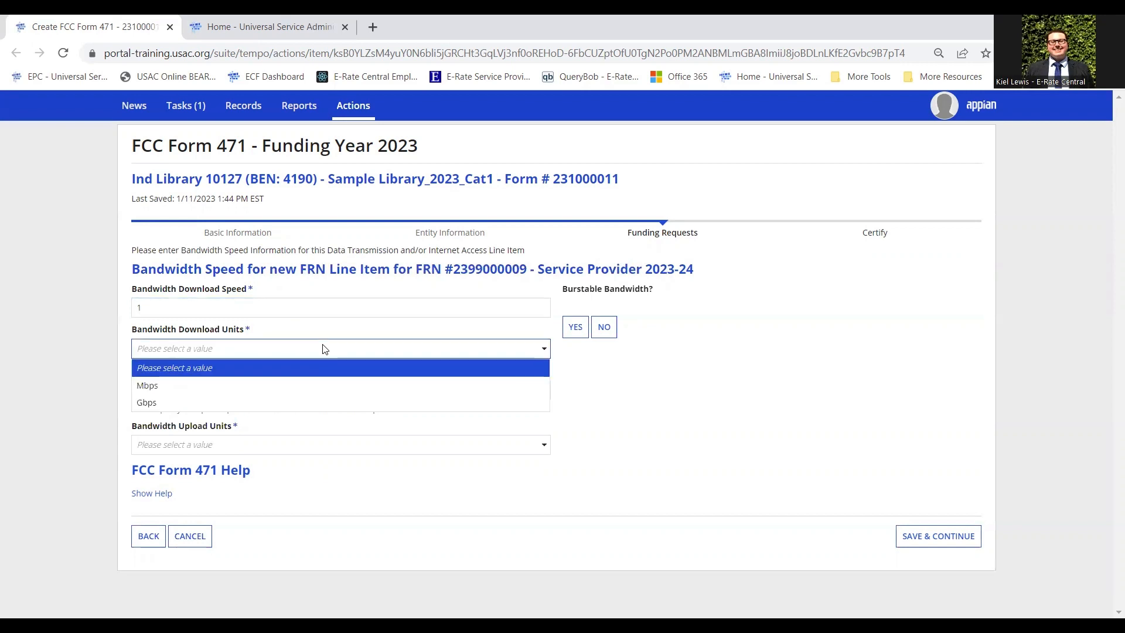
{"action": "left_click", "coordinate": [150, 402]}
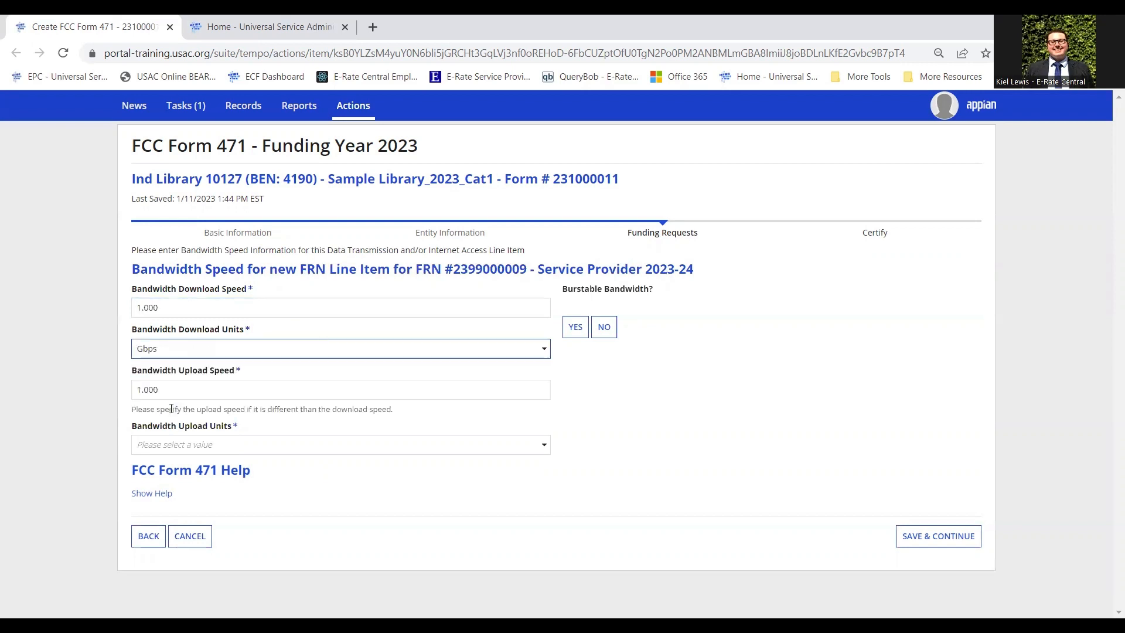
Check the auto-filled upload speed of 1.000 Gbps.
{"action": "left_click", "coordinate": [232, 393]}
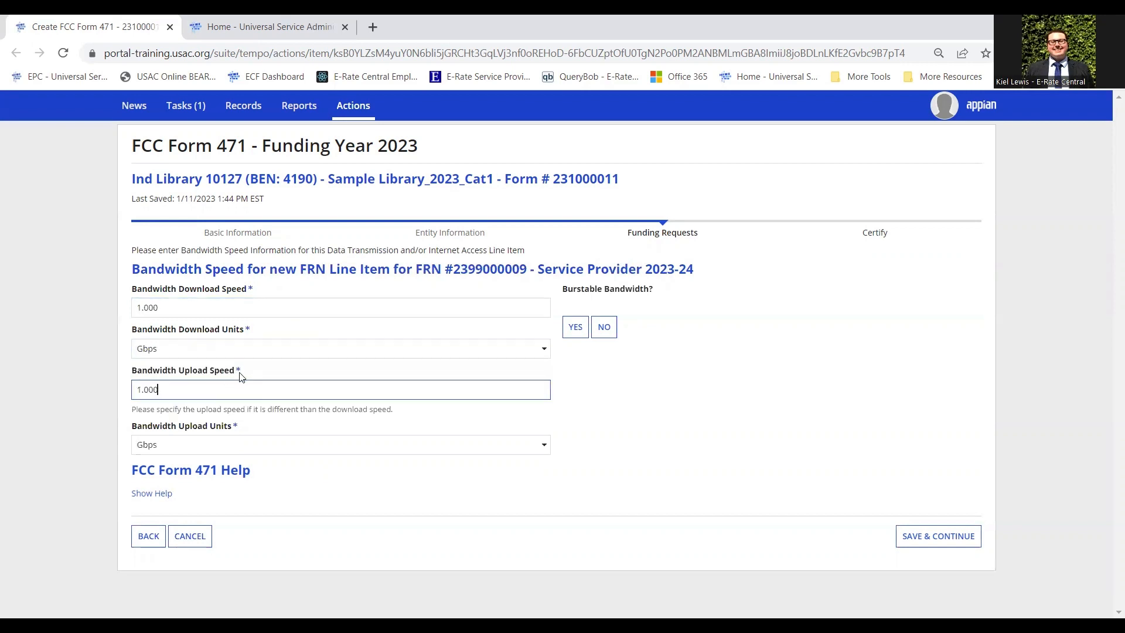
{"action": "left_click_drag", "start_coordinate": [169, 391], "coordinate": [98, 395]}
{"action": "left_click", "coordinate": [162, 393]}
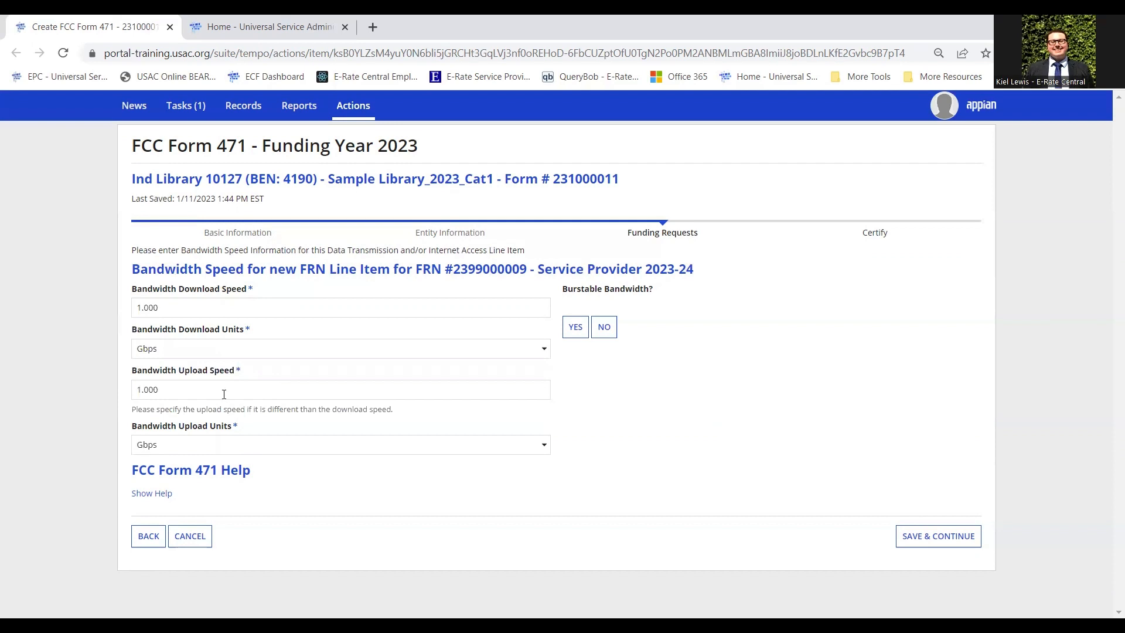
{"action": "left_click_drag", "start_coordinate": [224, 395], "coordinate": [38, 399]}
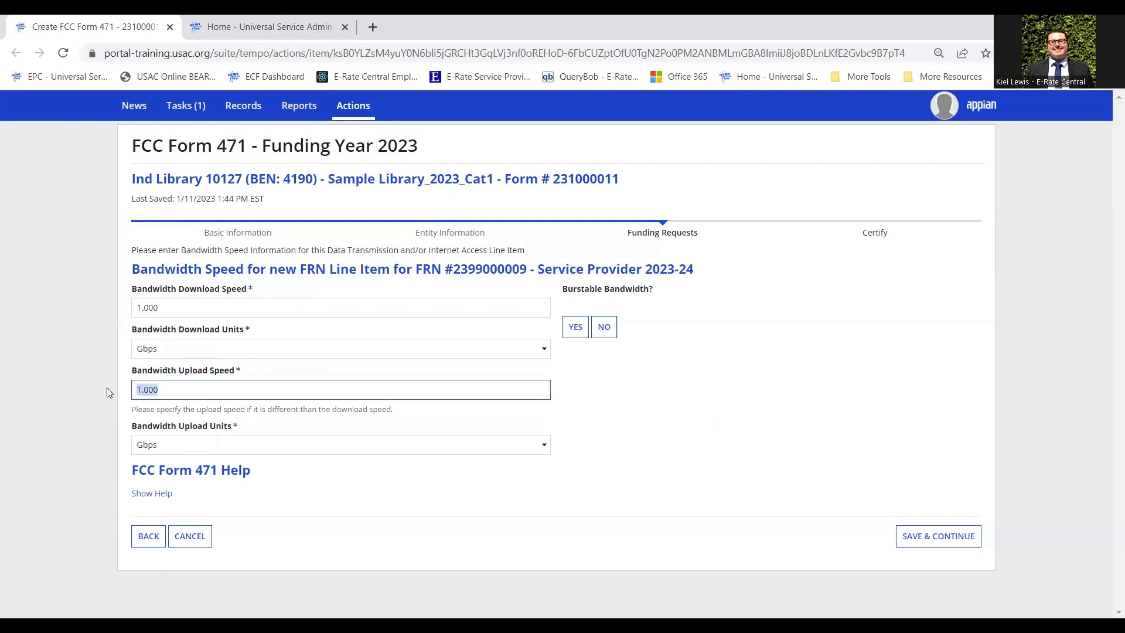
{"action": "left_click", "coordinate": [185, 309]}
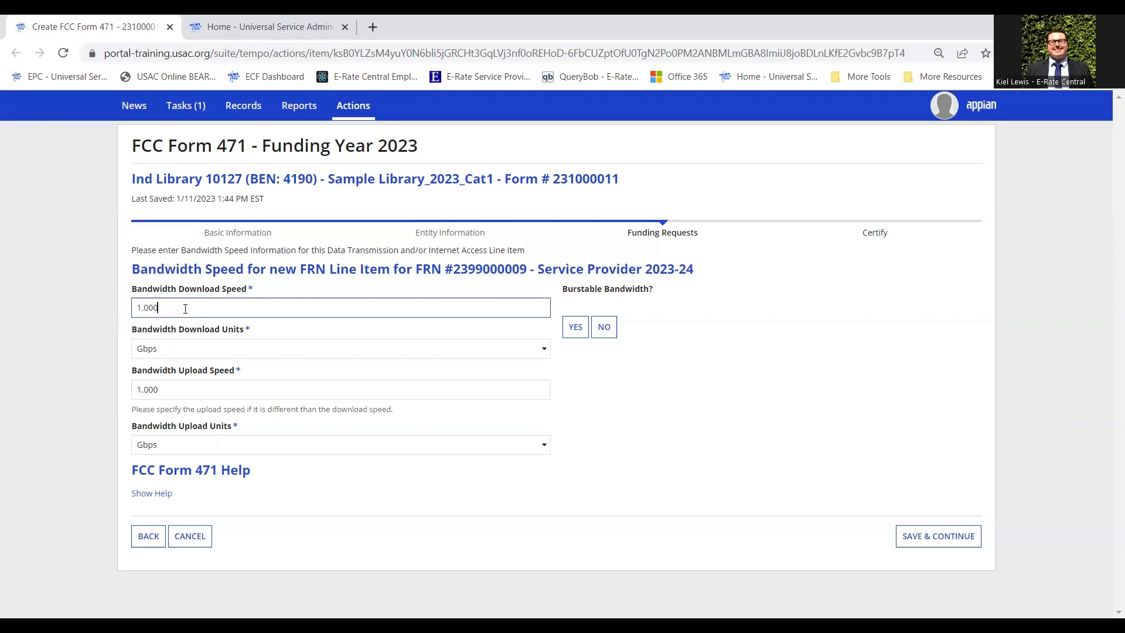
{"action": "left_click", "coordinate": [211, 389]}
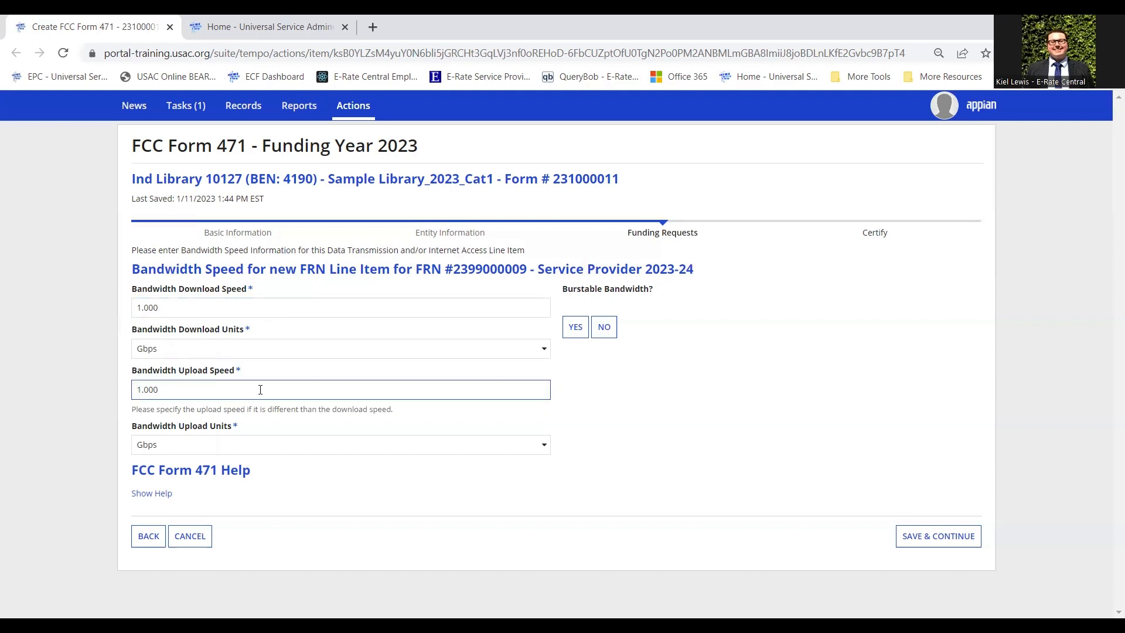
{"action": "left_click_drag", "start_coordinate": [226, 392], "coordinate": [68, 389]}
{"action": "left_click", "coordinate": [68, 388]}
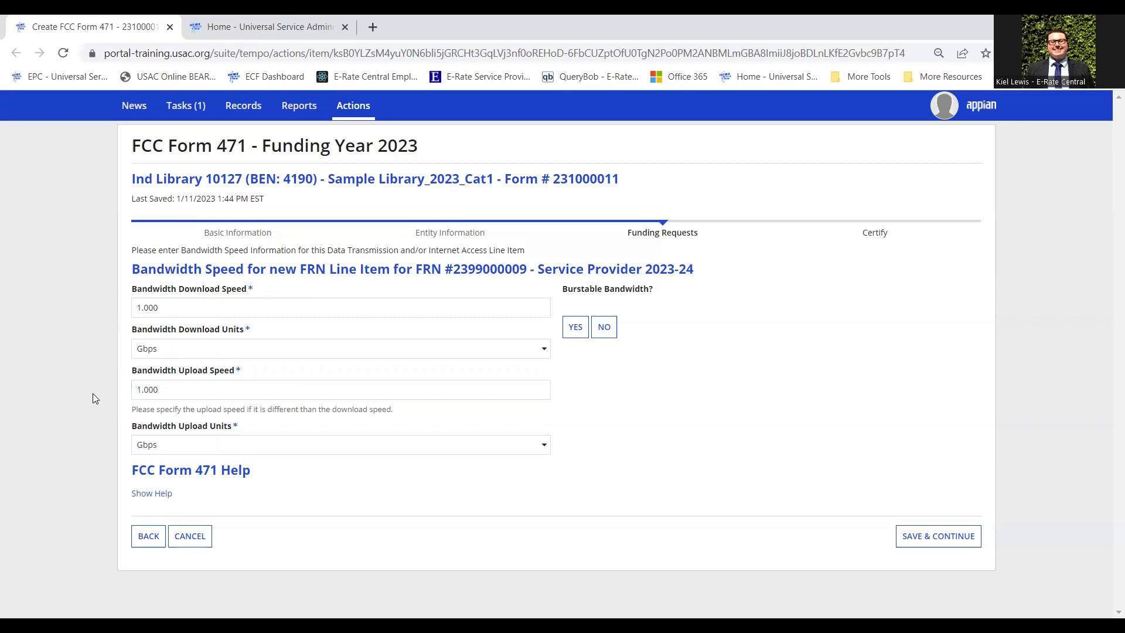
{"action": "left_click", "coordinate": [244, 352]}
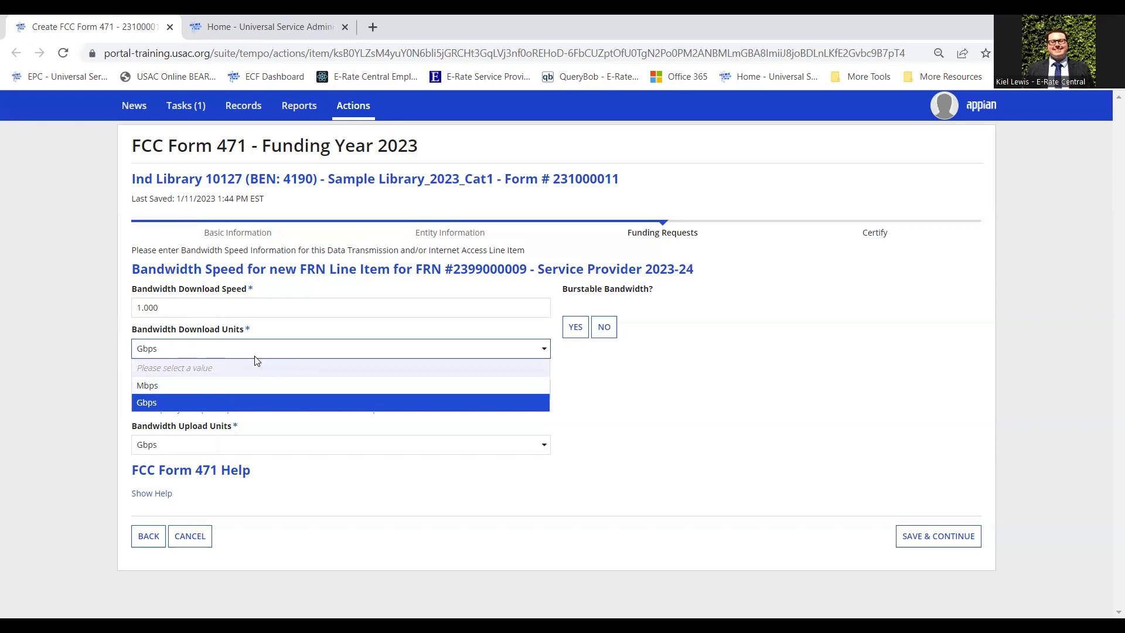
{"action": "left_click", "coordinate": [170, 387]}
{"action": "left_click", "coordinate": [195, 351]}
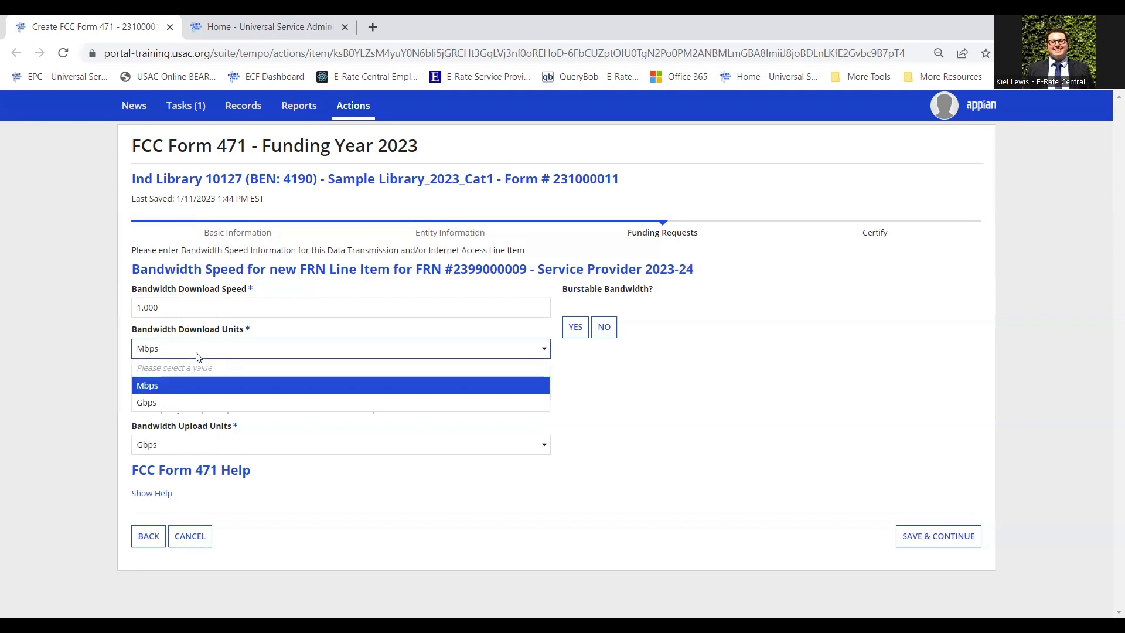
{"action": "left_click", "coordinate": [184, 405]}
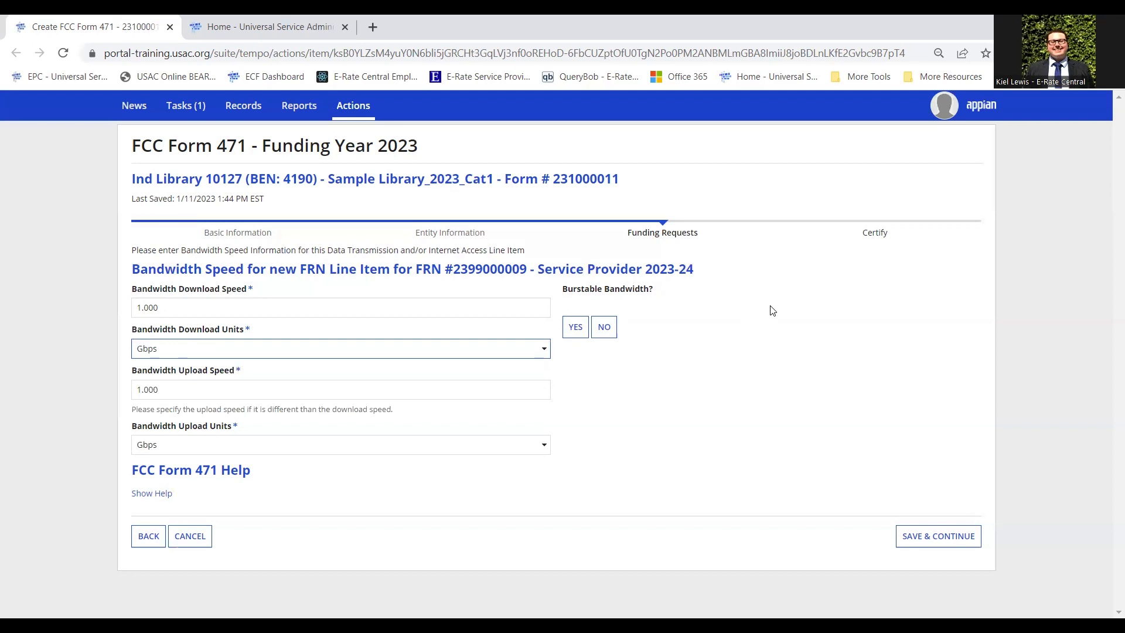
Mark the 1.000 Gbps bandwidth as not burstable and save the speed details.
{"action": "left_click", "coordinate": [609, 327]}
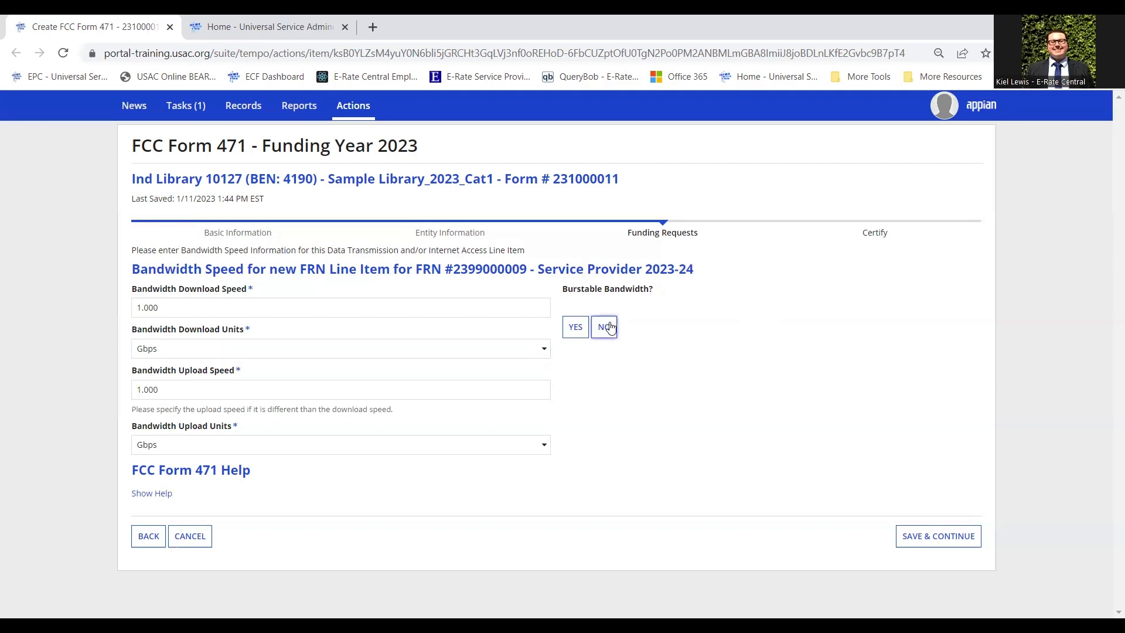
{"action": "left_click", "coordinate": [928, 544]}
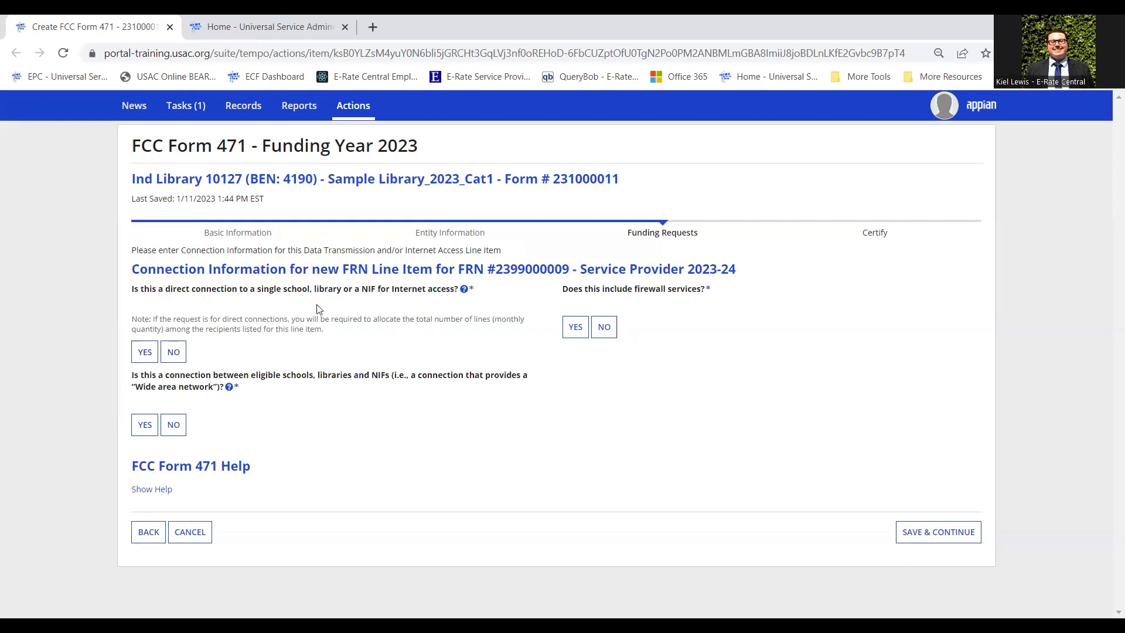
Answer yes to direct connection, no to wide area network and no to firewall services, then save.
{"action": "left_click", "coordinate": [145, 351]}
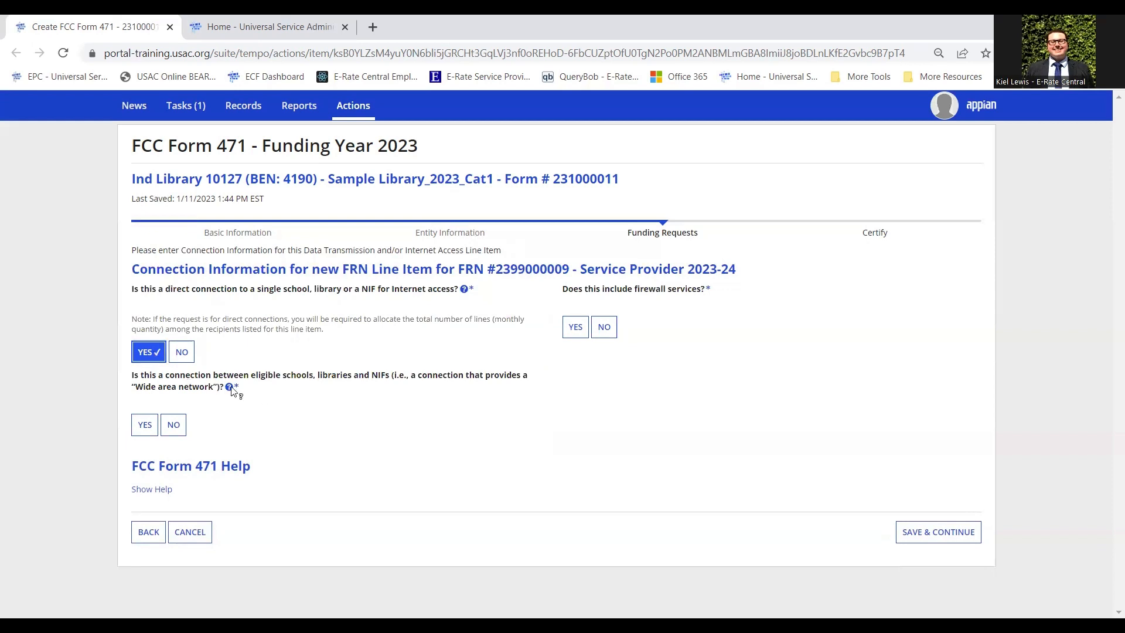
{"action": "mouse_move", "coordinate": [229, 387]}
{"action": "left_click", "coordinate": [164, 386]}
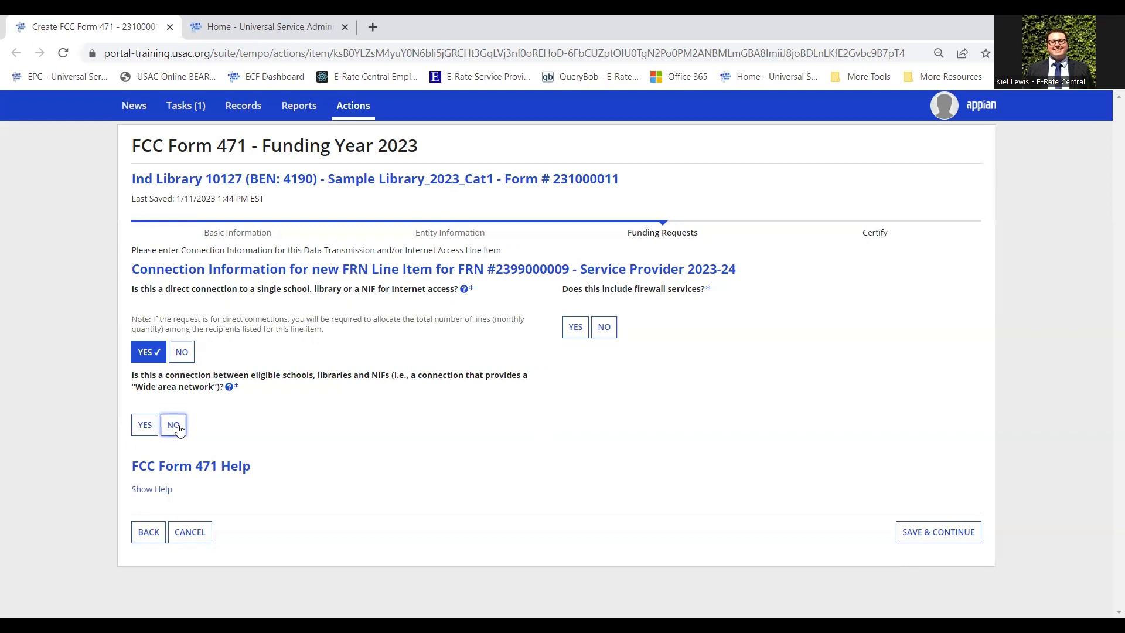
{"action": "left_click", "coordinate": [179, 427]}
{"action": "left_click", "coordinate": [606, 330]}
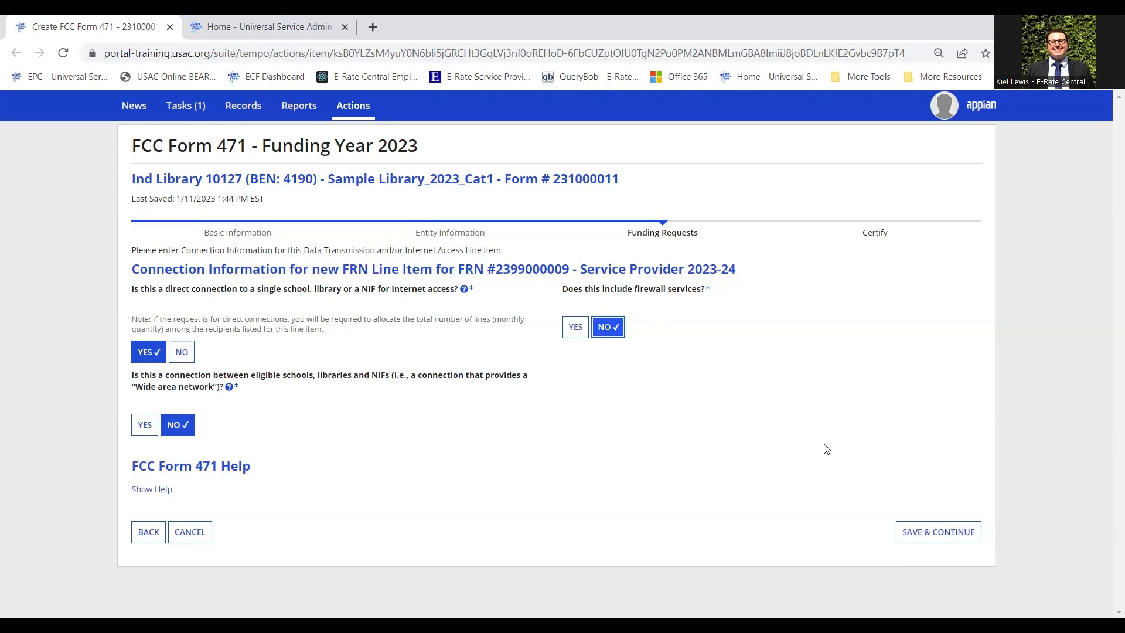
{"action": "left_click", "coordinate": [920, 534]}
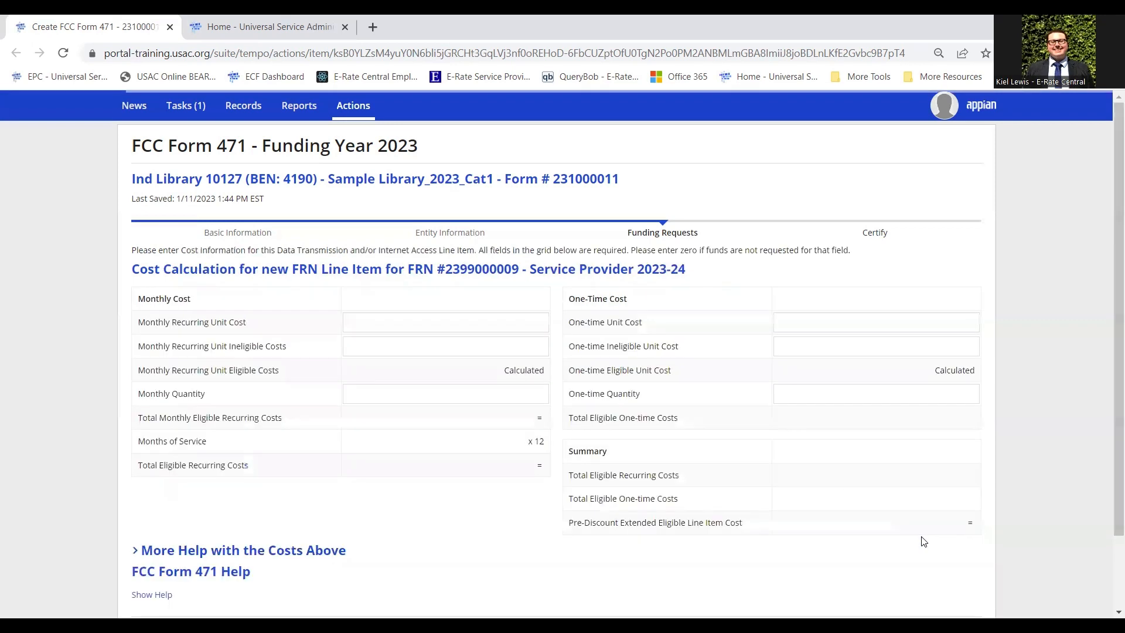
{"action": "scroll", "coordinate": [70, 273], "scroll_direction": "down", "scroll_amount": 2}
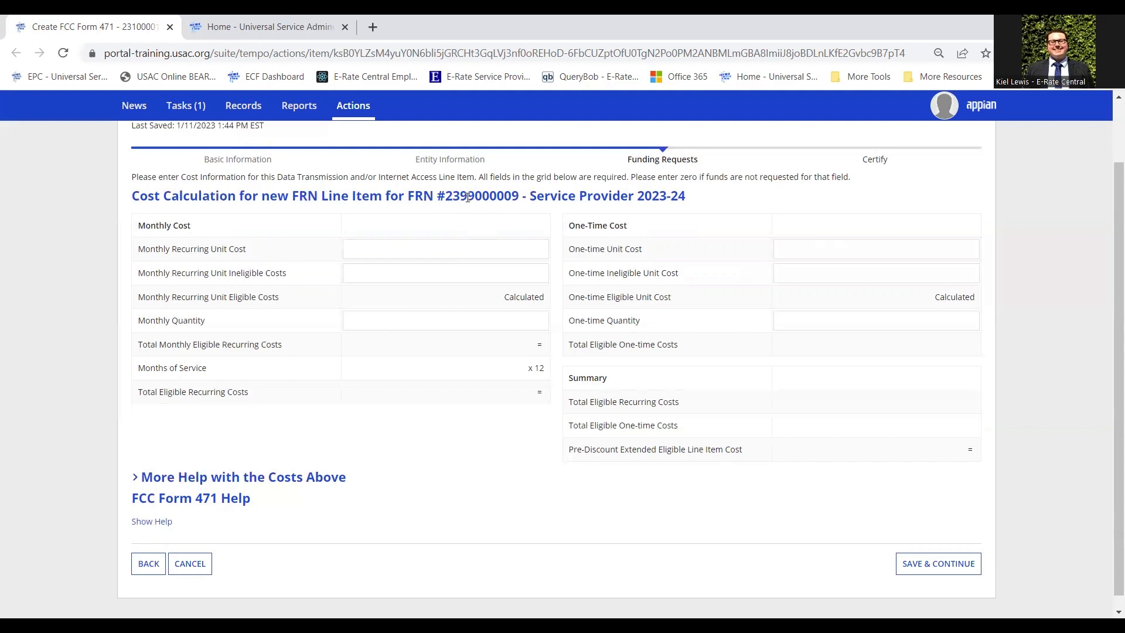
Enter a $250.00 monthly unit cost, $0.00 monthly ineligible cost and monthly quantity 1.
{"action": "left_click", "coordinate": [450, 253]}
{"action": "type", "text": "250"}
{"action": "left_click", "coordinate": [563, 199]}
{"action": "left_click", "coordinate": [482, 278]}
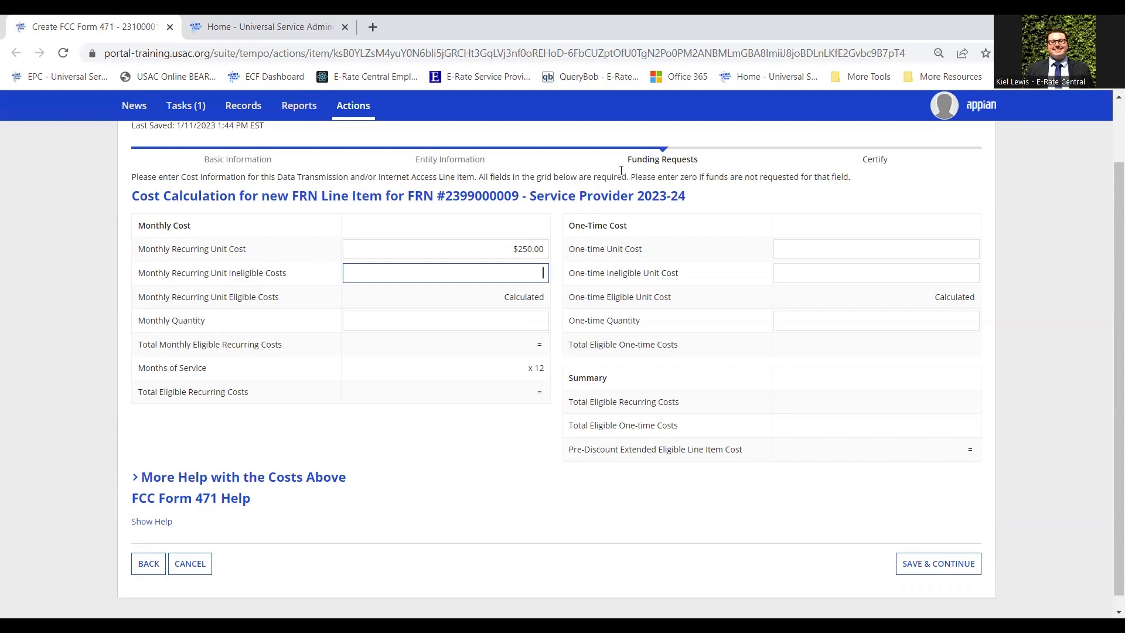
{"action": "type", "text": "0"}
{"action": "left_click", "coordinate": [545, 173]}
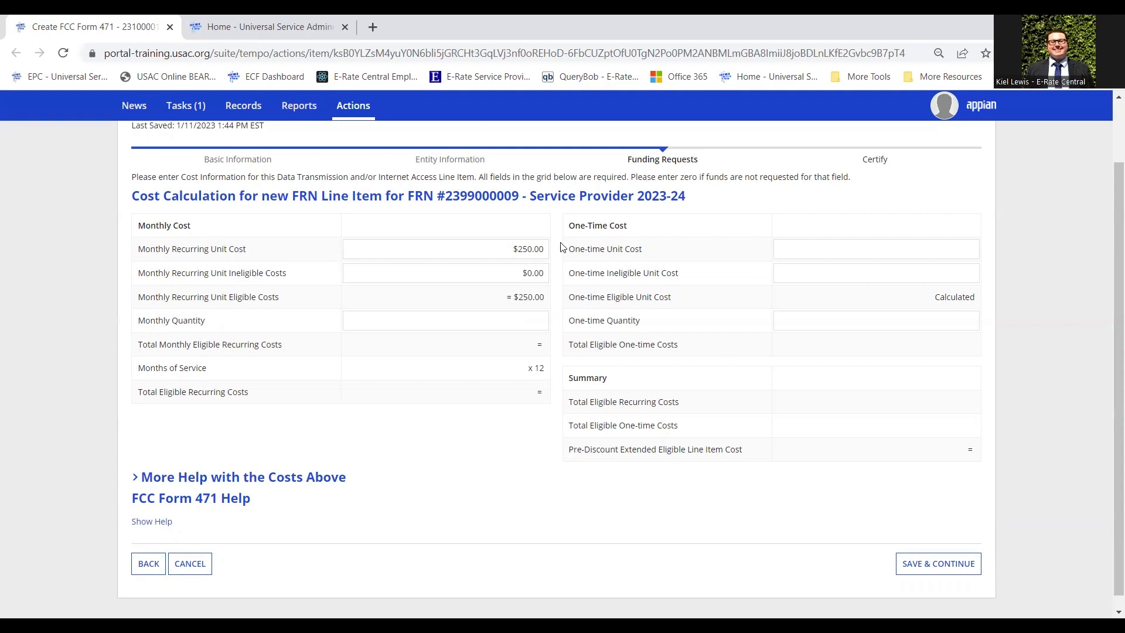
{"action": "left_click", "coordinate": [502, 320]}
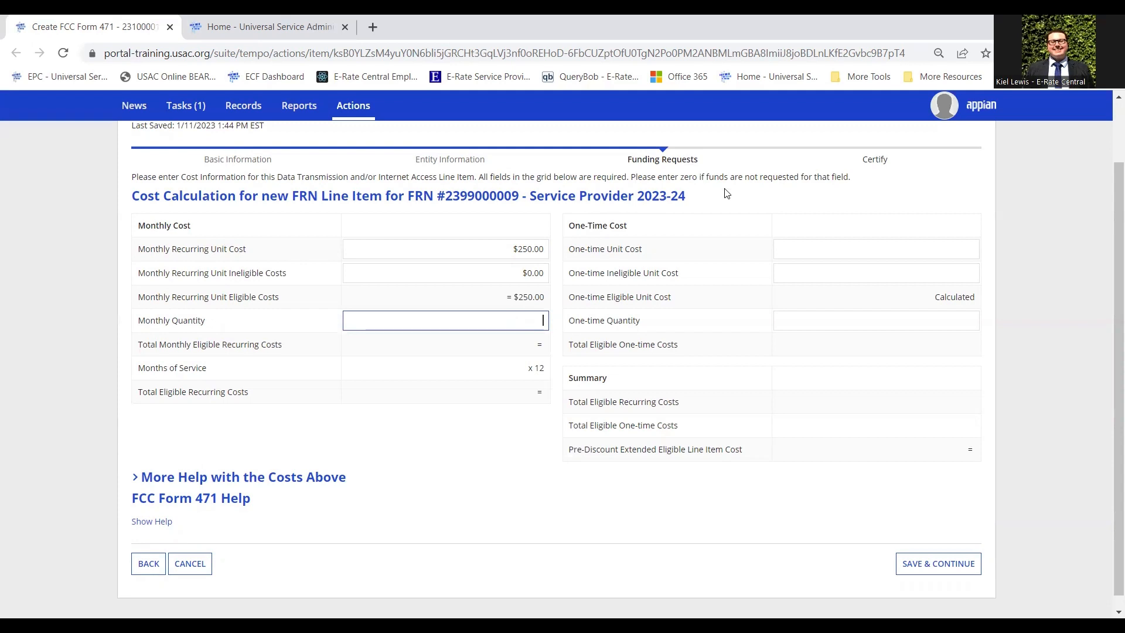
{"action": "left_click", "coordinate": [707, 176]}
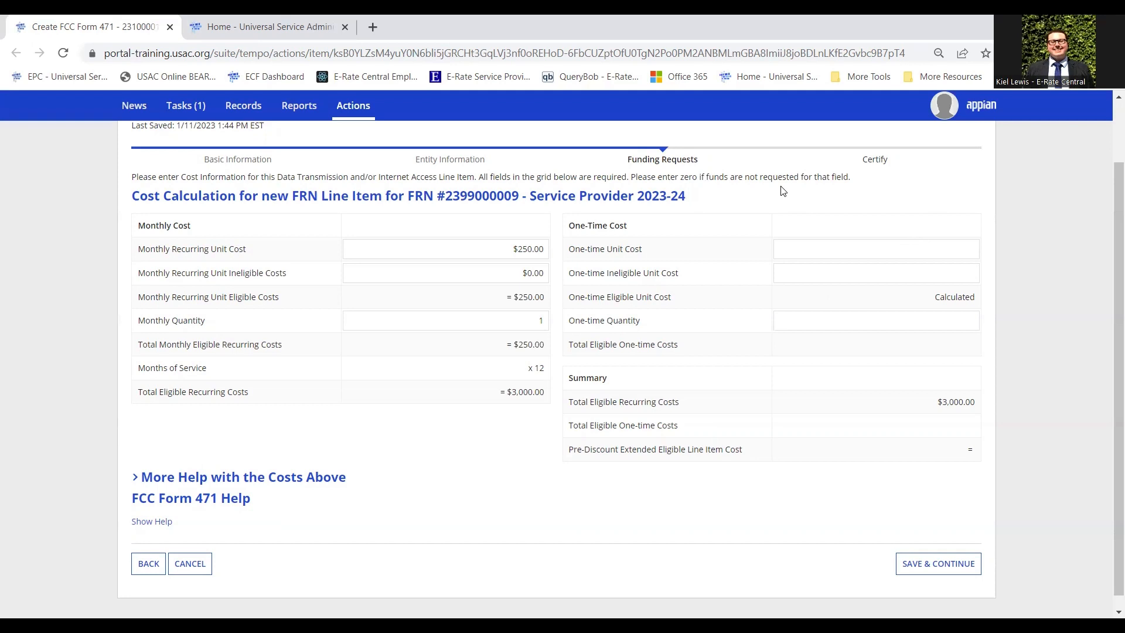
Enter a $100.00 one-time unit cost, $0.00 one-time ineligible cost and one-time quantity 1.
{"action": "left_click", "coordinate": [874, 246]}
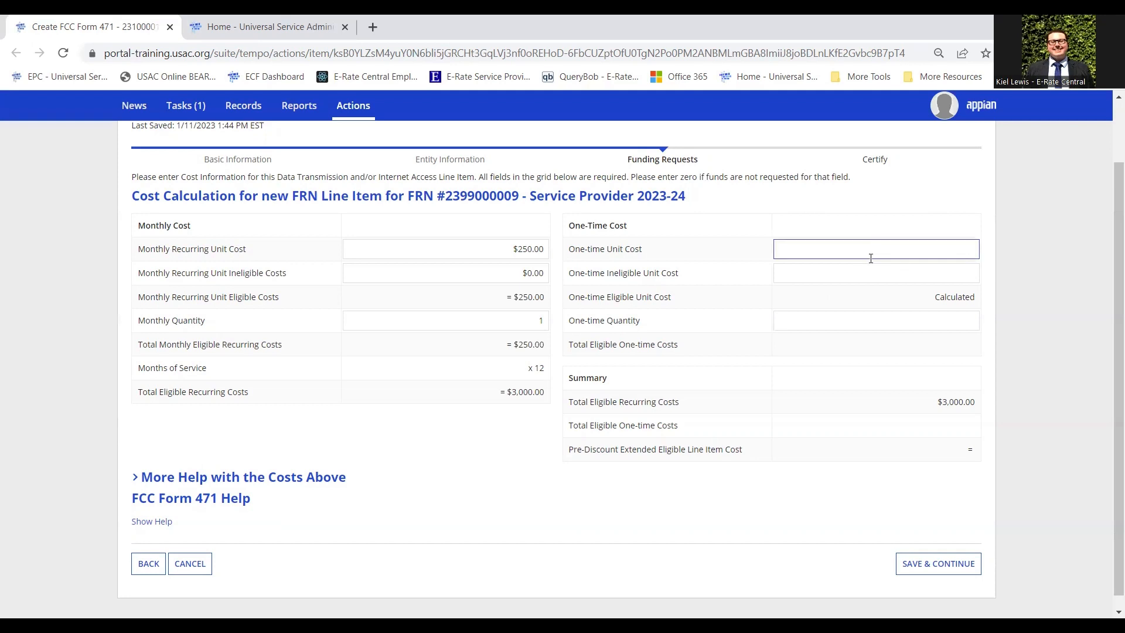
{"action": "type", "text": "100"}
{"action": "left_click", "coordinate": [1032, 234]}
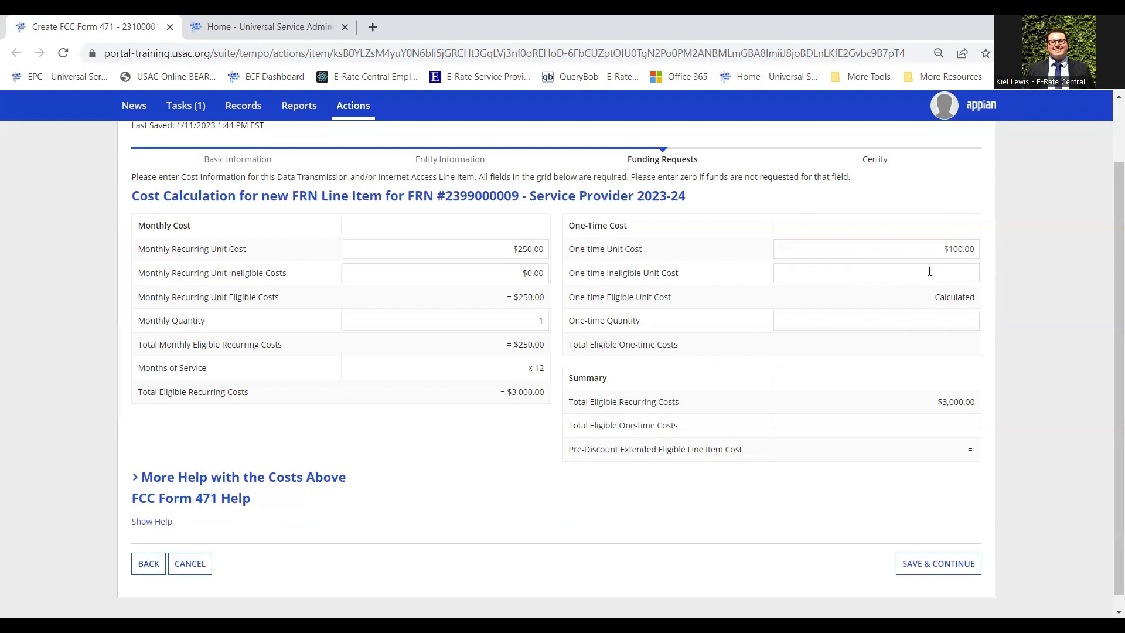
{"action": "left_click", "coordinate": [938, 252]}
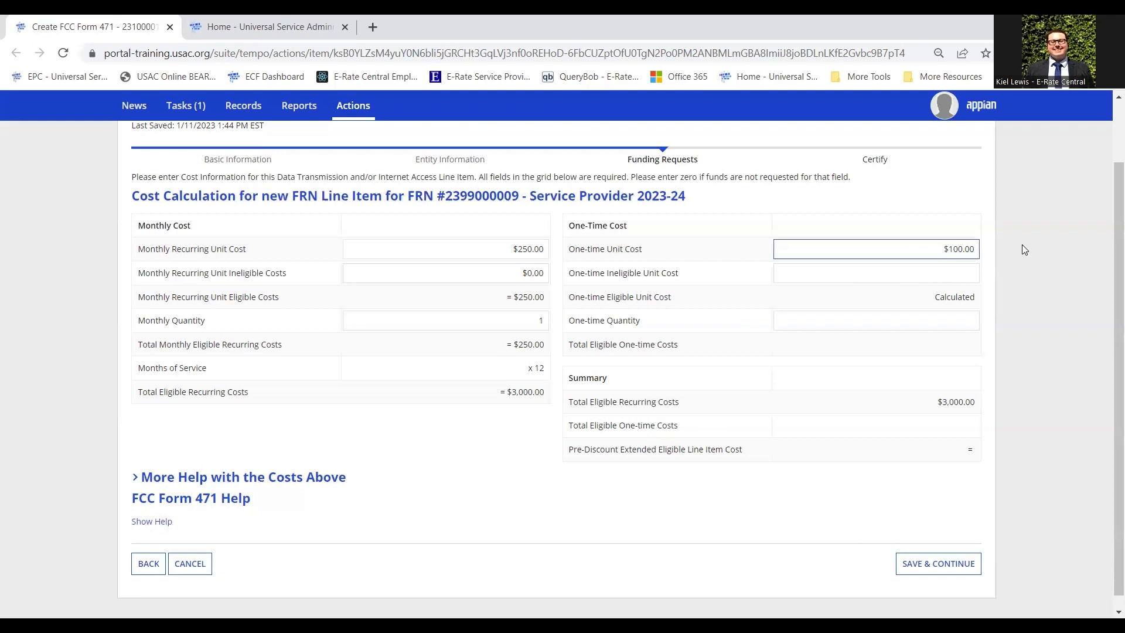
{"action": "left_click", "coordinate": [934, 275]}
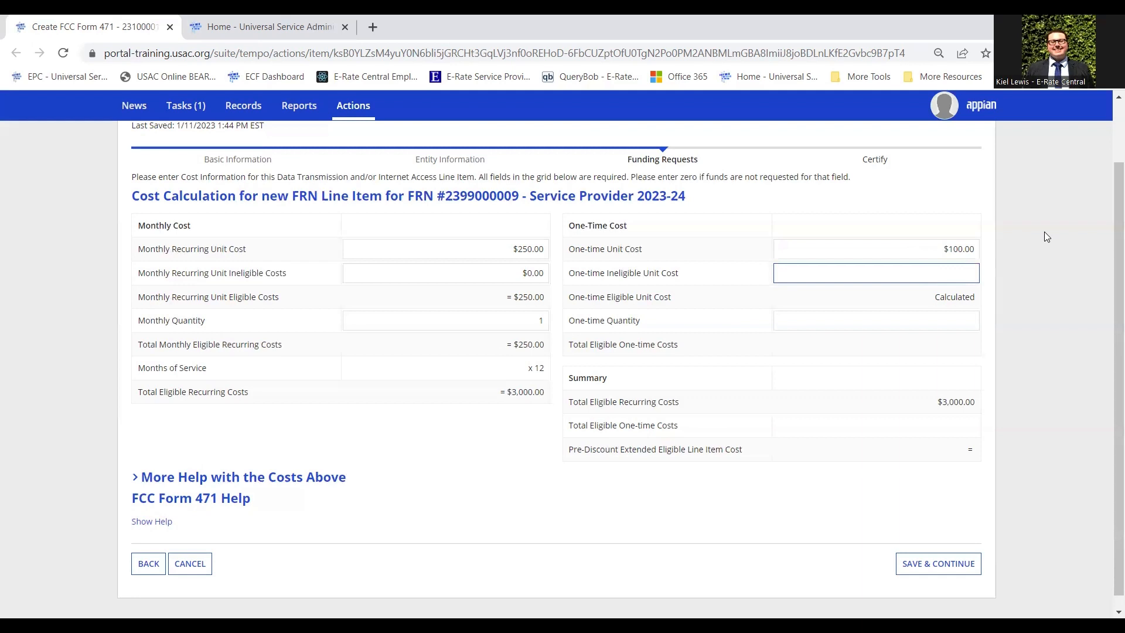
{"action": "type", "text": "0"}
{"action": "key", "text": "Tab"}
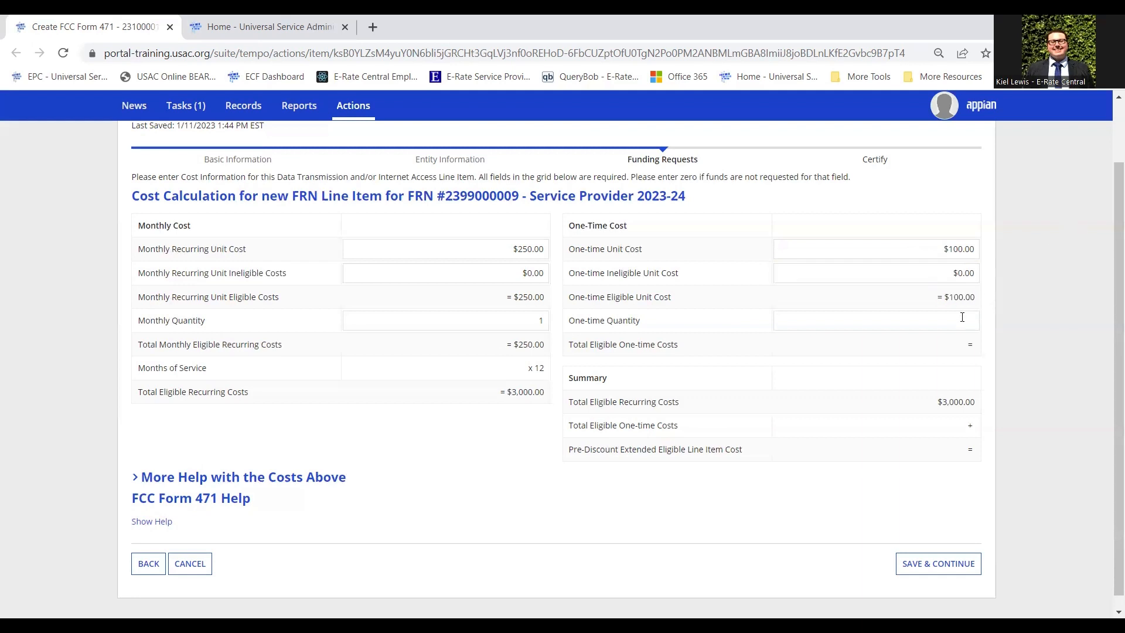
{"action": "type", "text": "1"}
{"action": "key", "text": "Tab"}
Change the one-time unit cost to $0.00 and one-time quantity to 0, leaving $3,000.00 eligible.
{"action": "left_click", "coordinate": [918, 250]}
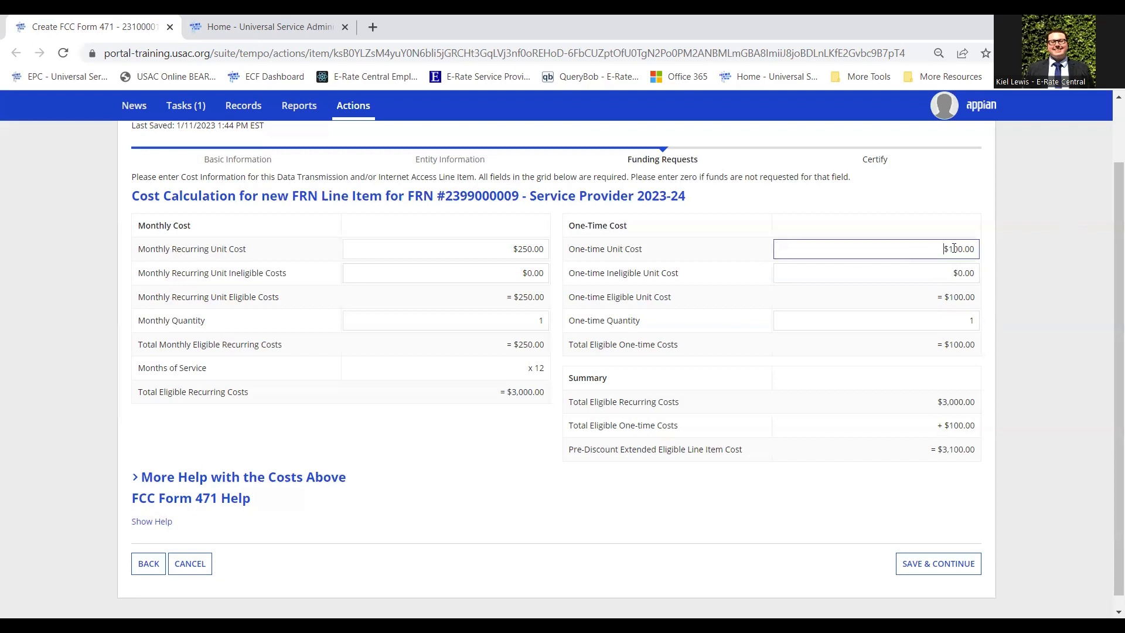
{"action": "left_click_drag", "start_coordinate": [943, 249], "coordinate": [1023, 253]}
{"action": "type", "text": "0"}
{"action": "left_click", "coordinate": [1021, 249]}
{"action": "left_click", "coordinate": [961, 323]}
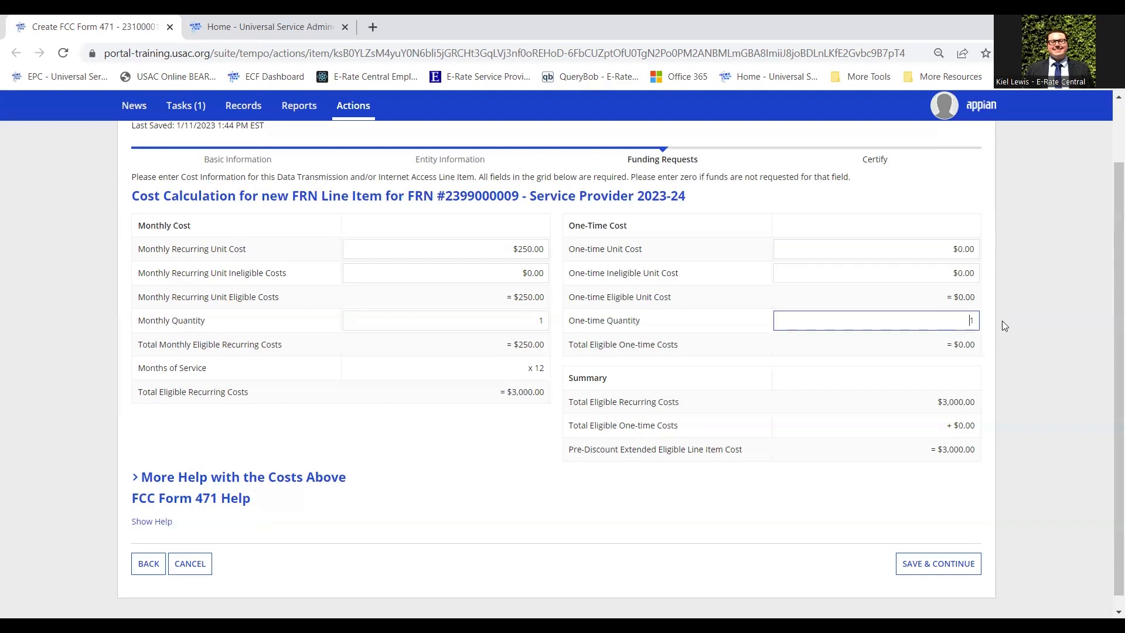
{"action": "left_click_drag", "start_coordinate": [1002, 321], "coordinate": [1035, 241]}
{"action": "type", "text": "0"}
{"action": "left_click", "coordinate": [1035, 242]}
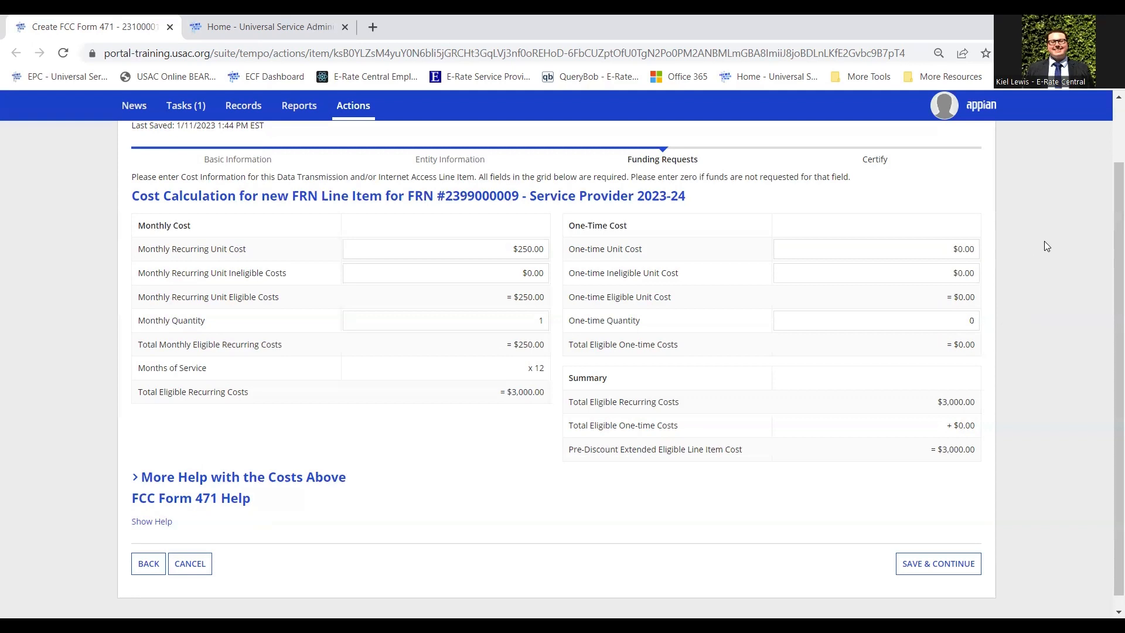
Save the costs and confirm the library as recipient of line item 2399000009.001.
{"action": "left_click", "coordinate": [943, 568]}
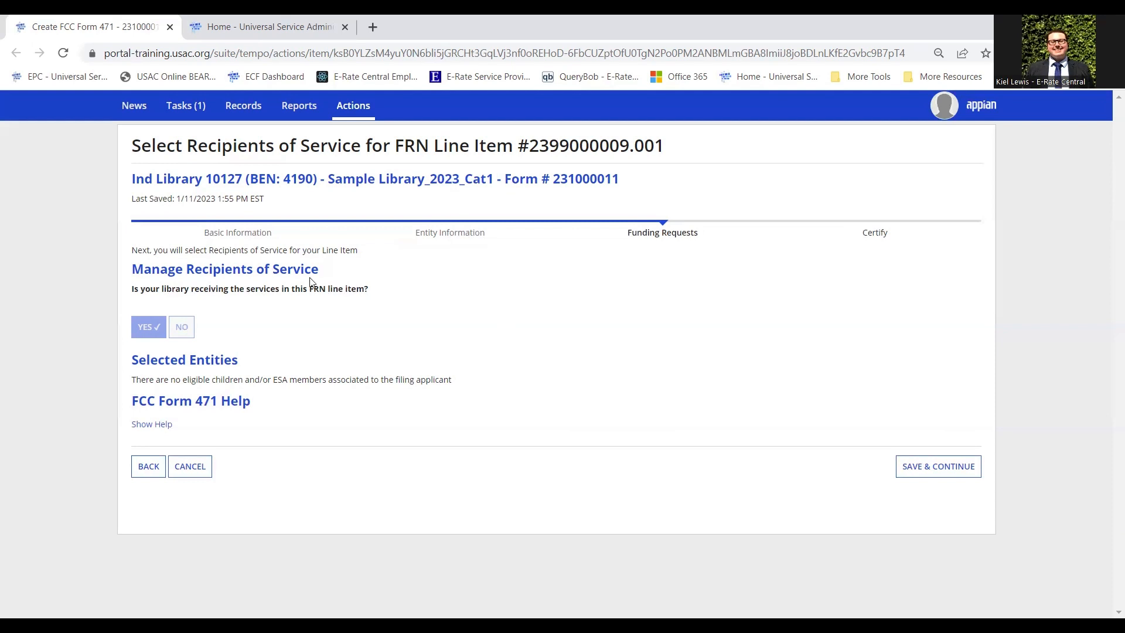
{"action": "left_click", "coordinate": [934, 470]}
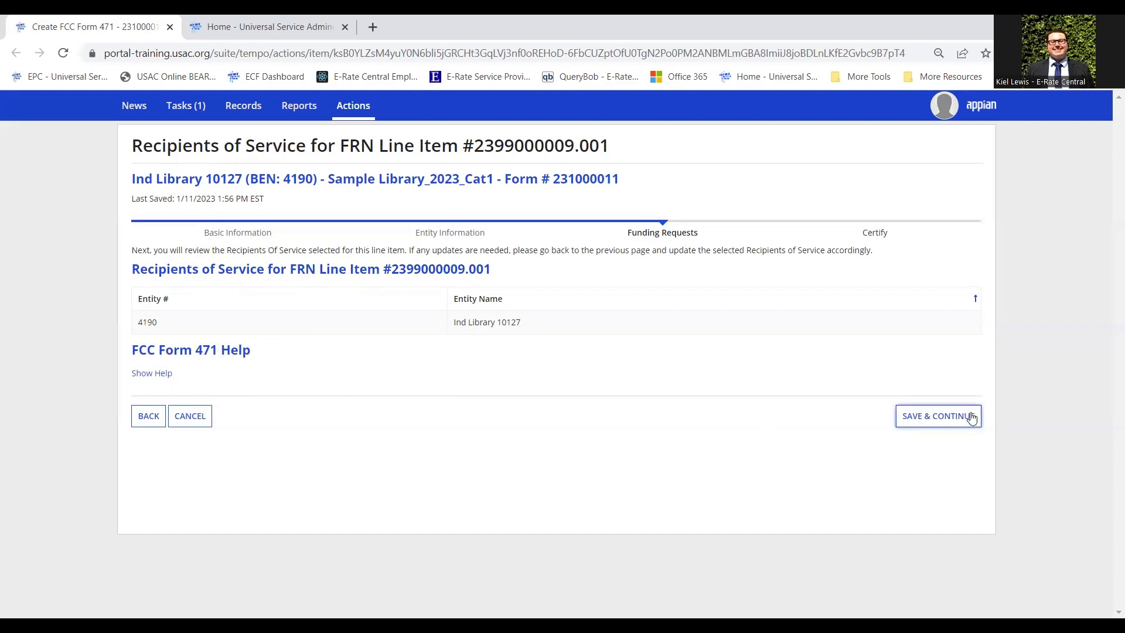
Save the recipients to return to the FRN Line Items list showing line item .001 at $3,000.00.
{"action": "left_click", "coordinate": [955, 422]}
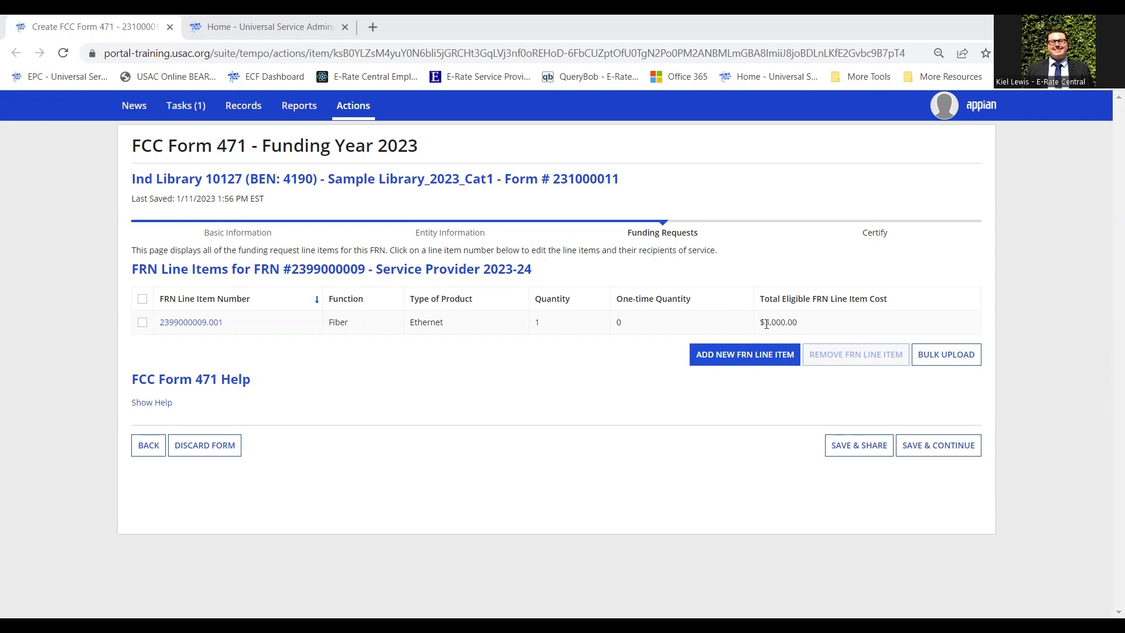
{"action": "left_click", "coordinate": [759, 363]}
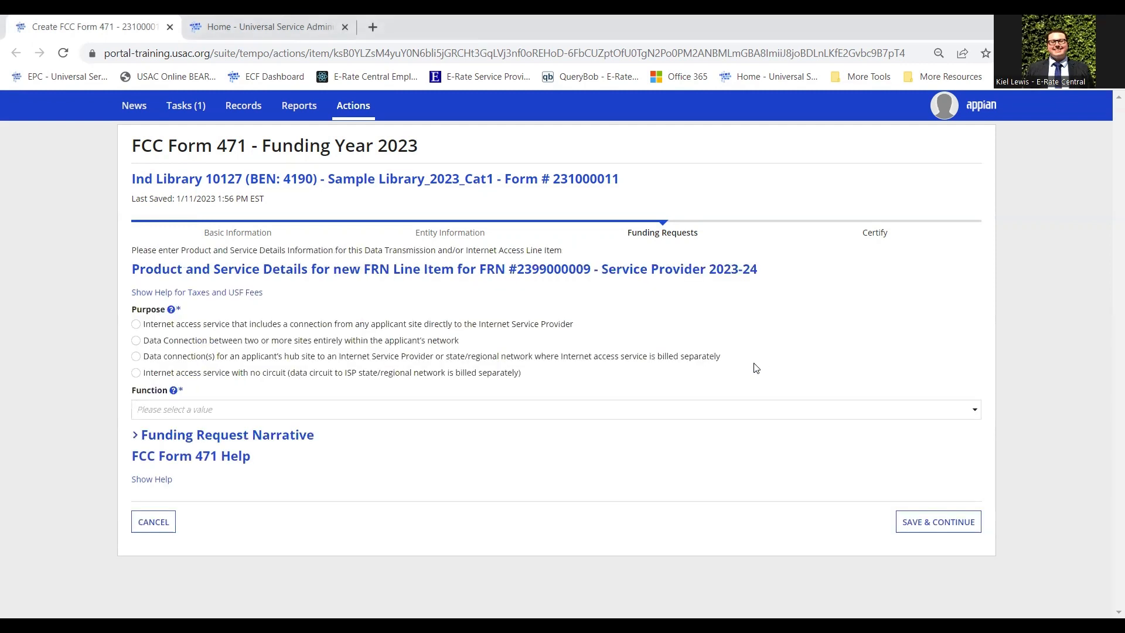
Set the line item to Internet access purpose, Miscellaneous function and Taxes and USF Fees connection, then save.
{"action": "left_click", "coordinate": [429, 324]}
{"action": "left_click", "coordinate": [468, 415]}
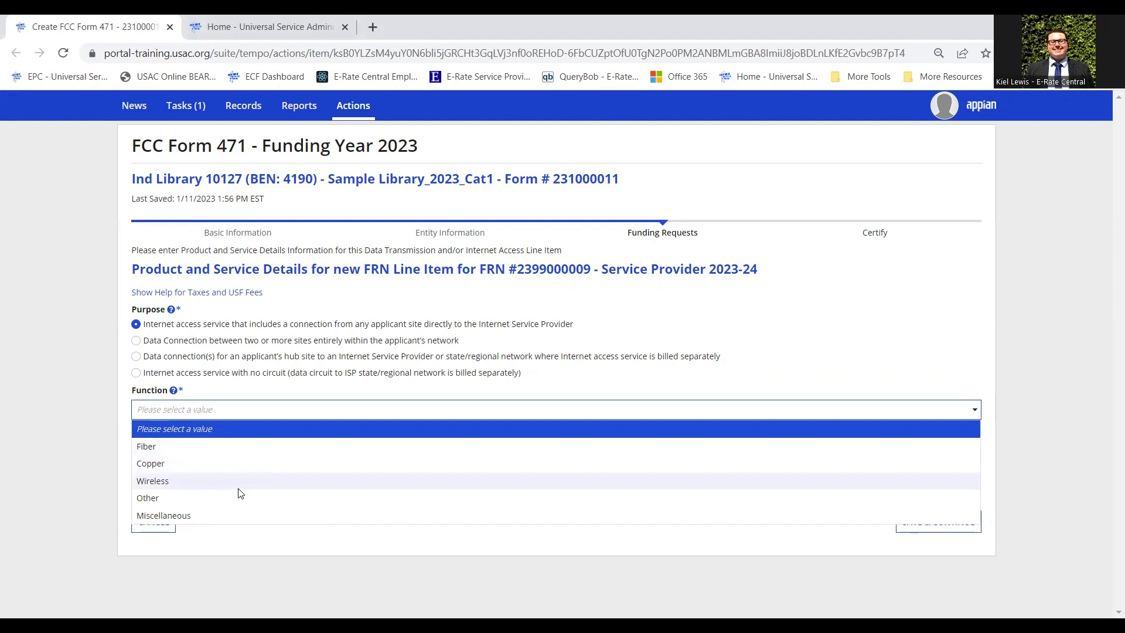
{"action": "left_click", "coordinate": [257, 516]}
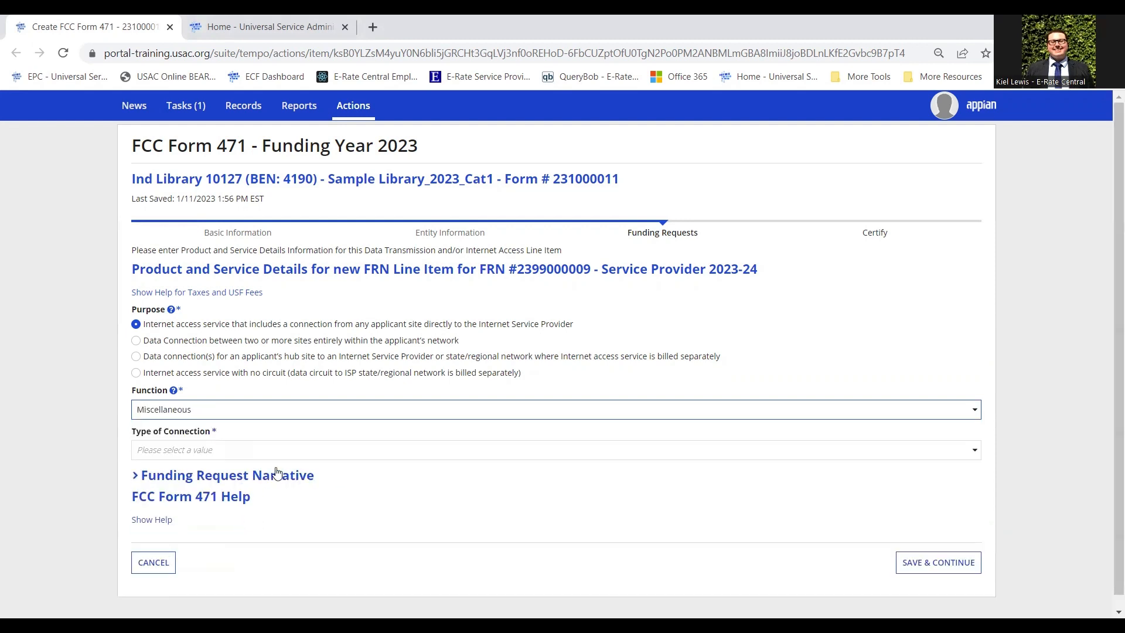
{"action": "left_click", "coordinate": [234, 456]}
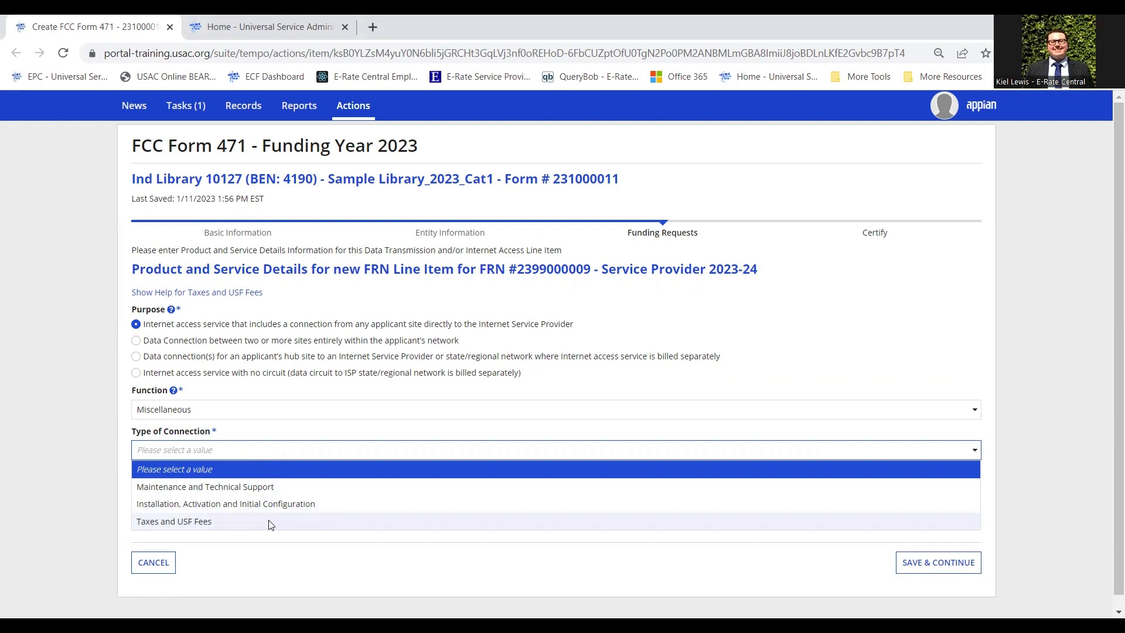
{"action": "left_click", "coordinate": [217, 526]}
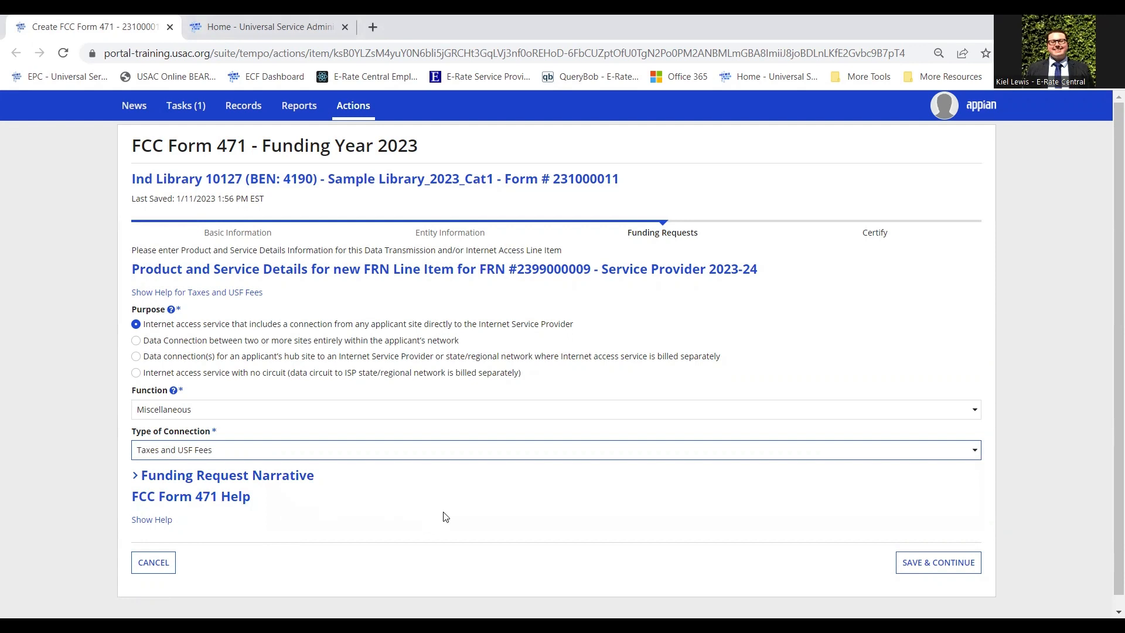
{"action": "left_click", "coordinate": [941, 567]}
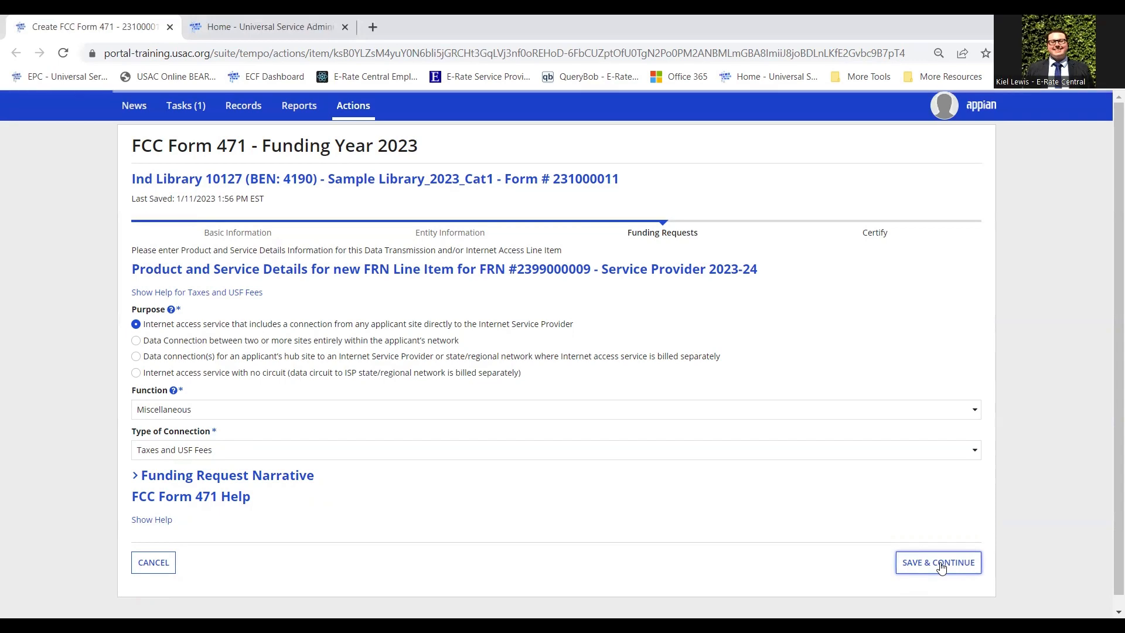
Enter 0 for the one-time unit cost, one-time ineligible unit cost and one-time quantity.
{"action": "scroll", "coordinate": [310, 370], "scroll_direction": "down", "scroll_amount": 2}
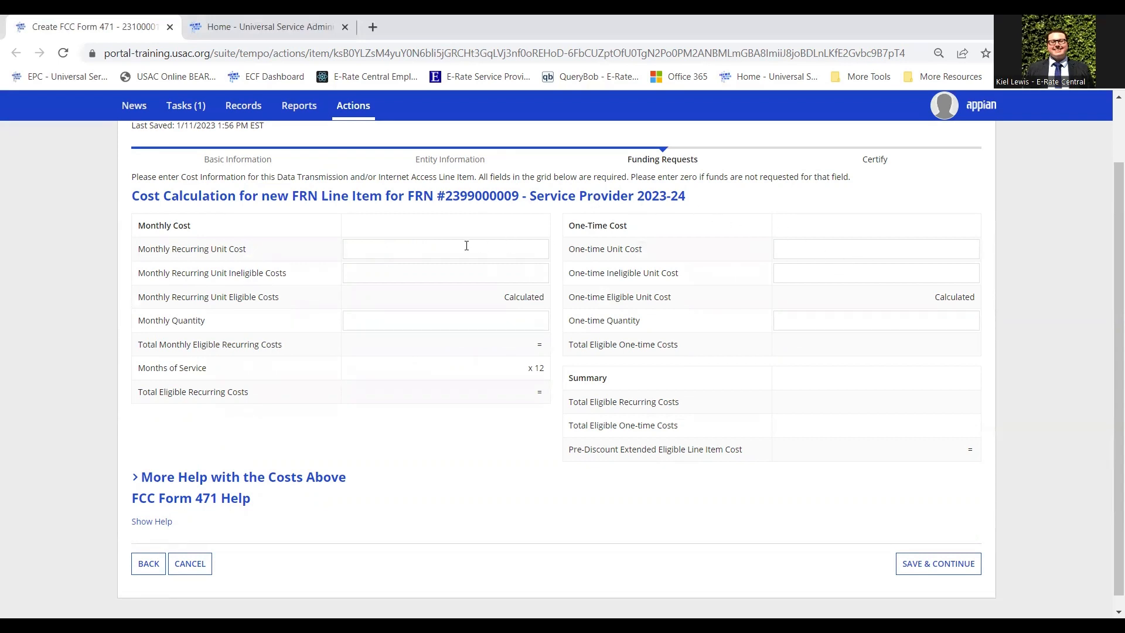
{"action": "left_click_drag", "start_coordinate": [159, 227], "coordinate": [209, 229]}
{"action": "left_click", "coordinate": [209, 229]}
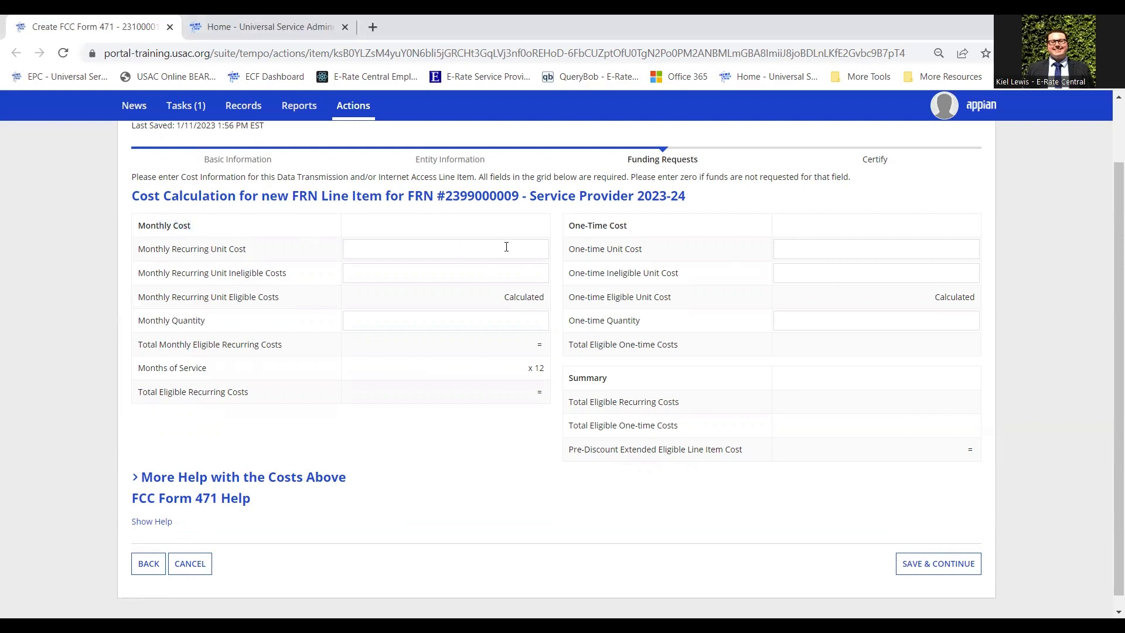
{"action": "left_click", "coordinate": [906, 246]}
{"action": "type", "text": "0"}
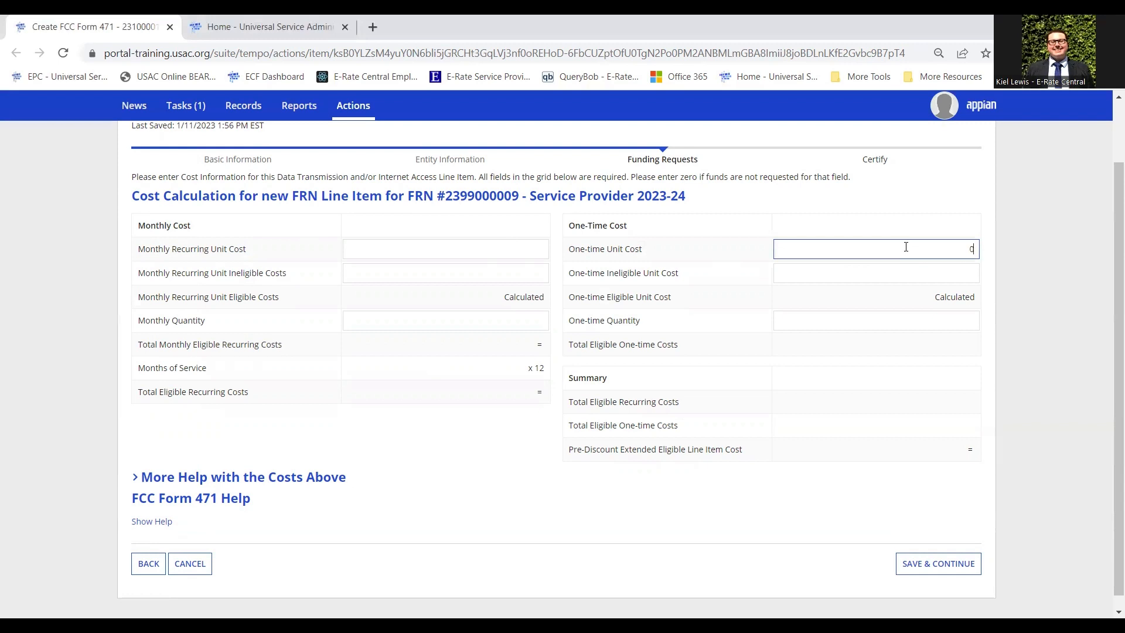
{"action": "key", "text": "Tab"}
{"action": "type", "text": "0"}
{"action": "key", "text": "Tab"}
{"action": "type", "text": "0"}
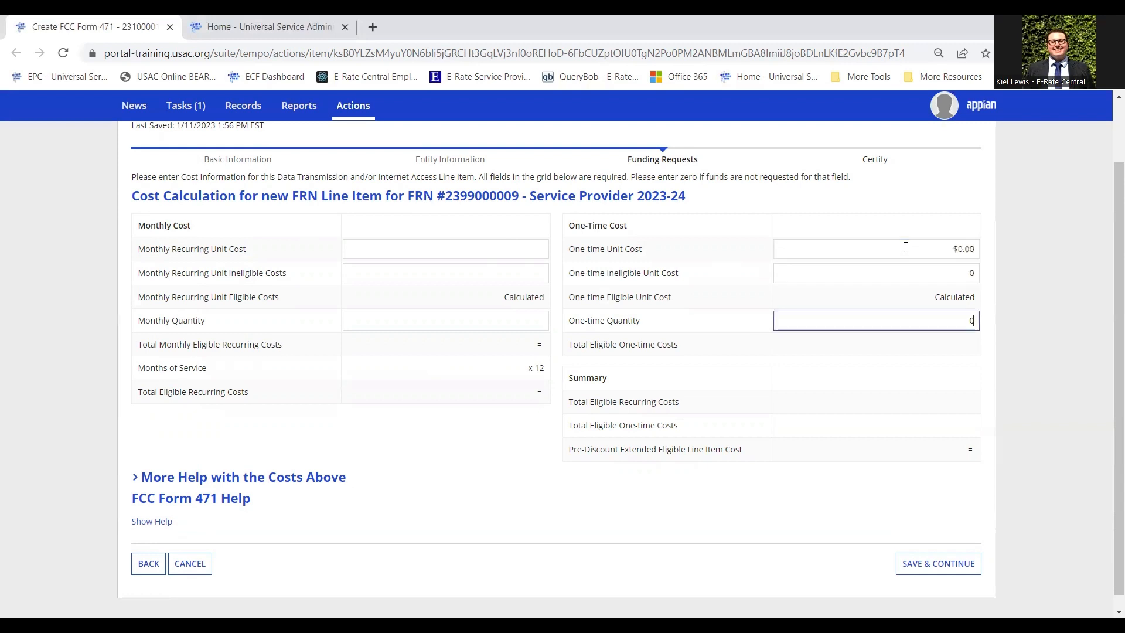
{"action": "left_click", "coordinate": [764, 206]}
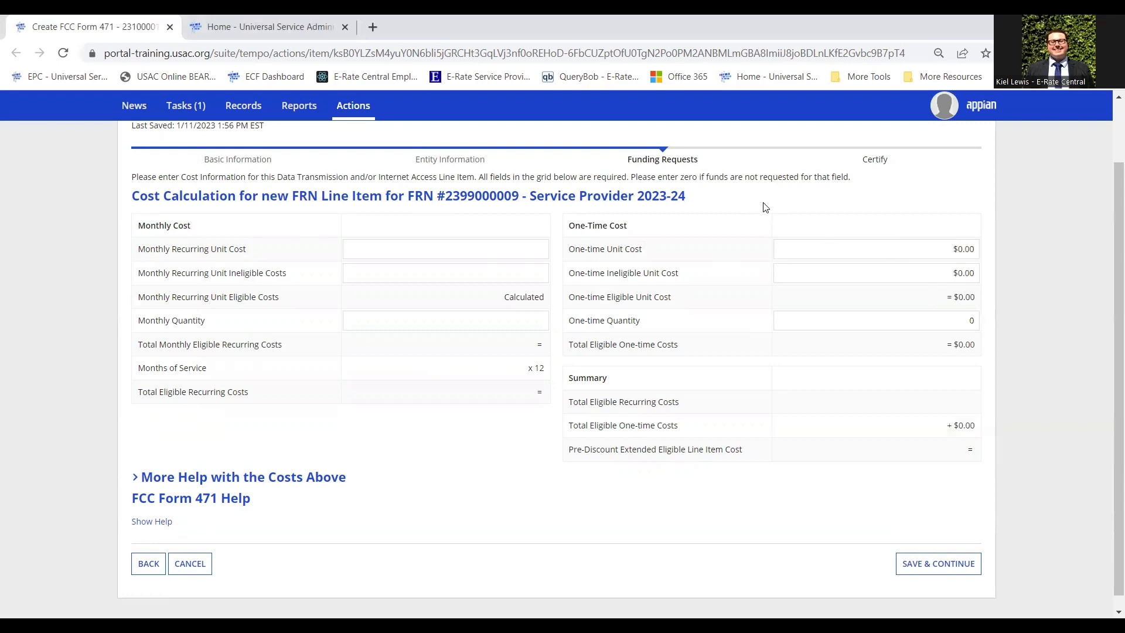
{"action": "left_click", "coordinate": [513, 251]}
Enter a $25 monthly cost, $0 ineligible and quantity 1 ($300.00 total), then save the line item.
{"action": "type", "text": "25"}
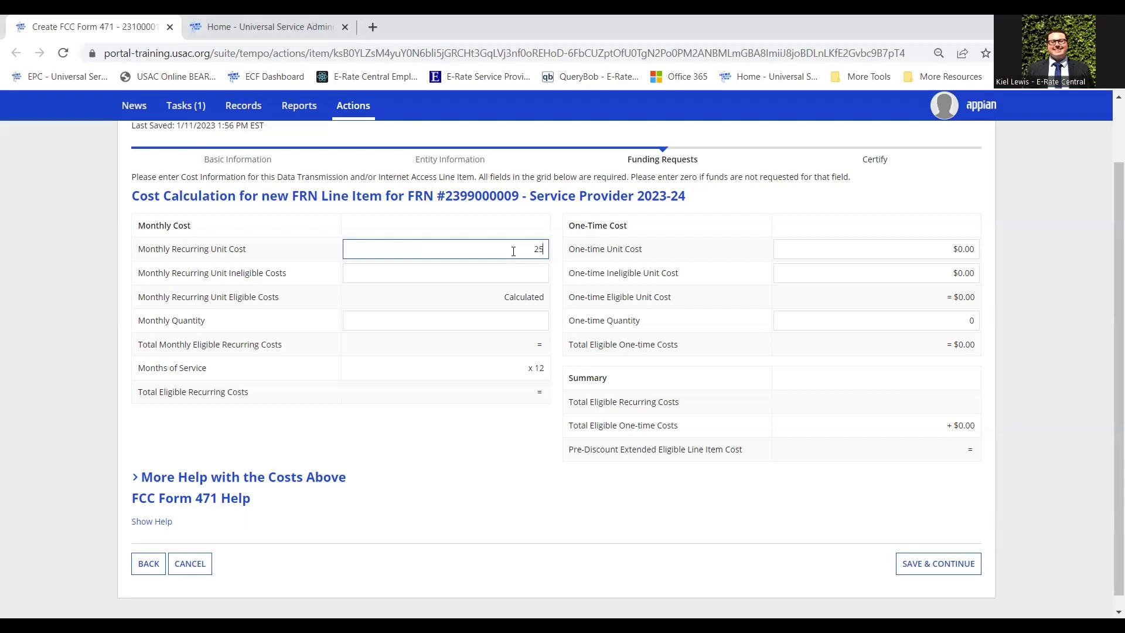
{"action": "key", "text": "Tab"}
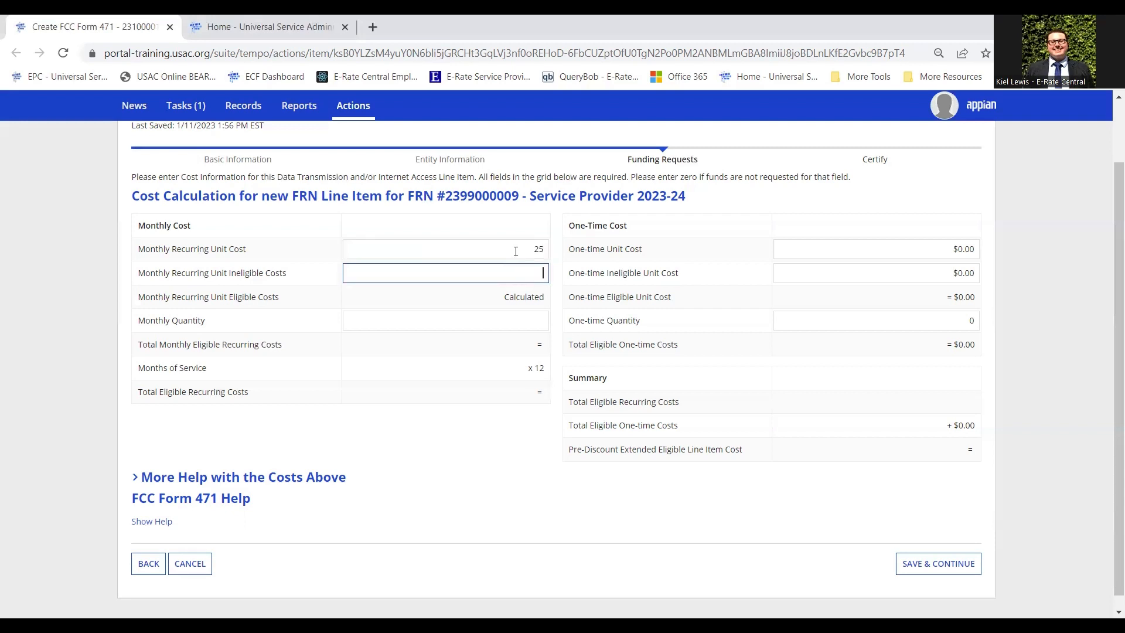
{"action": "type", "text": "0"}
{"action": "key", "text": "Tab"}
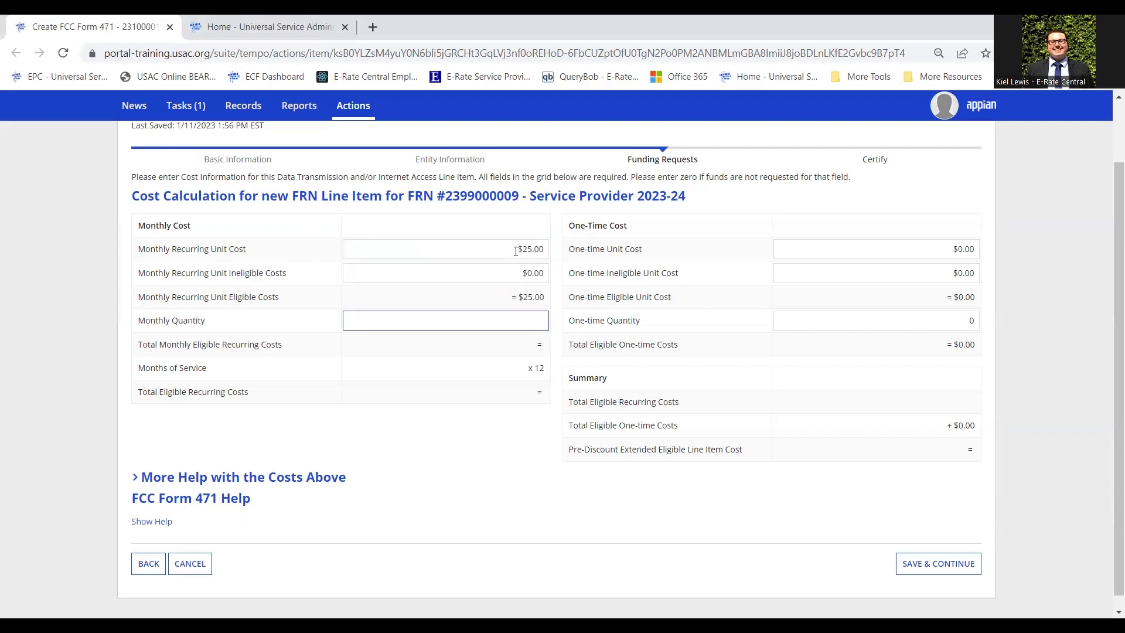
{"action": "type", "text": "1"}
{"action": "left_click", "coordinate": [77, 325]}
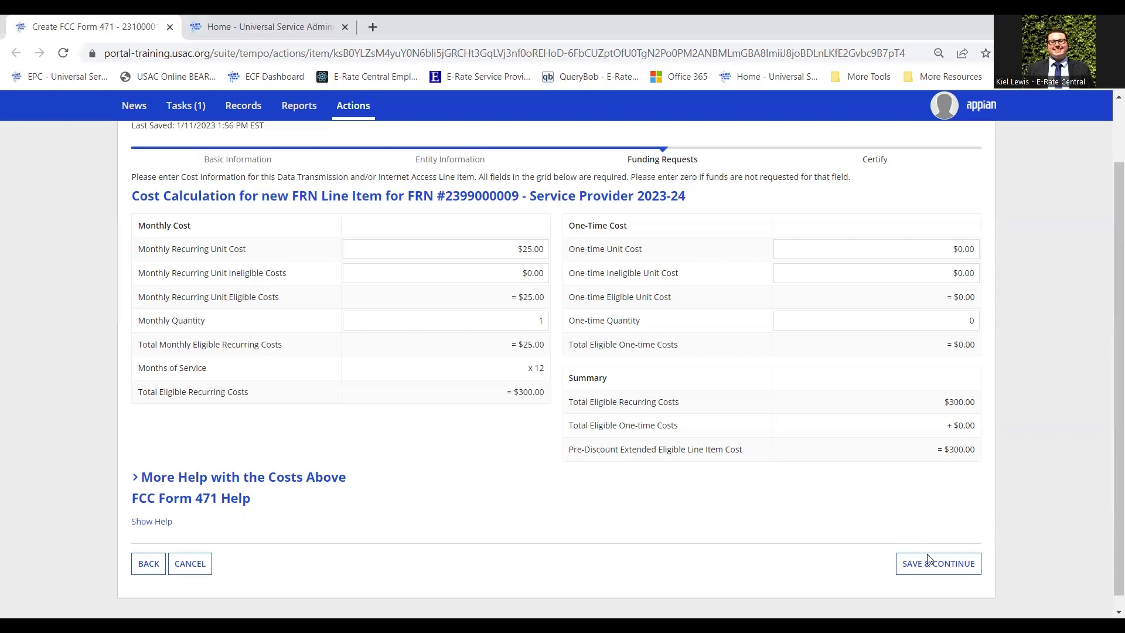
{"action": "left_click", "coordinate": [954, 571]}
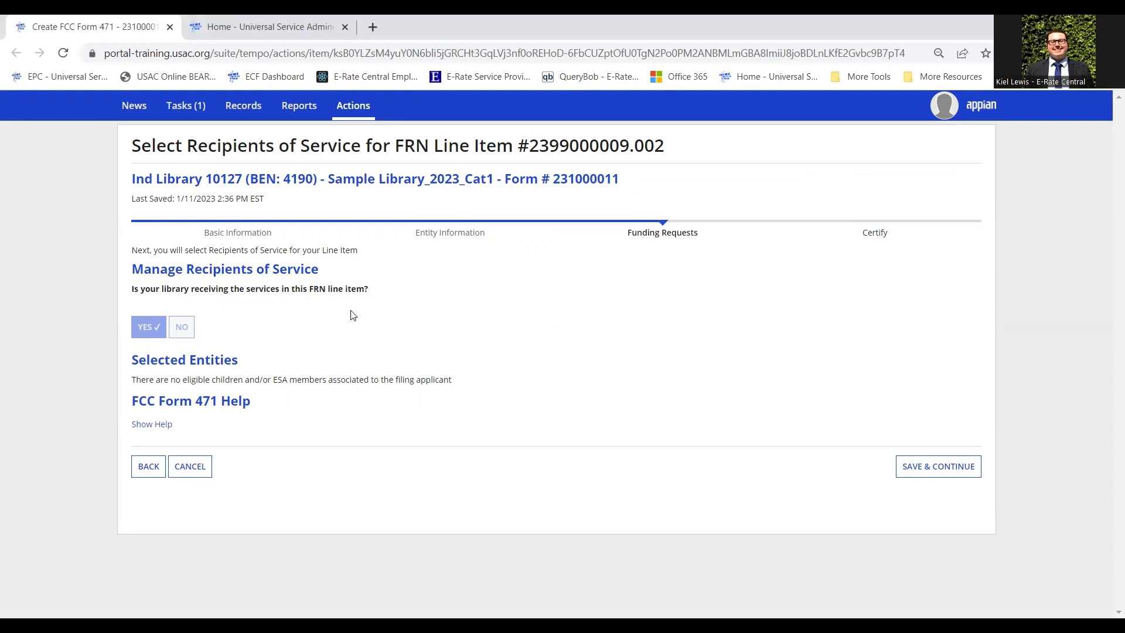
Keep the library (entity 4190) as recipient of line item 2399000009.002 and save.
{"action": "left_click", "coordinate": [927, 472]}
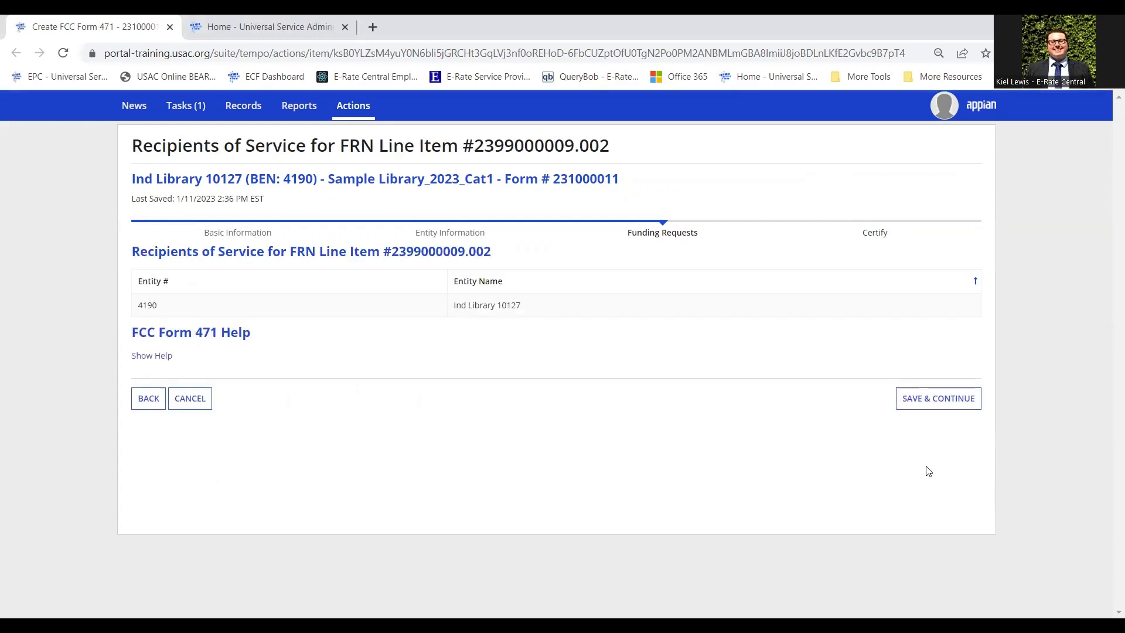
{"action": "left_click_drag", "start_coordinate": [500, 314], "coordinate": [526, 306]}
{"action": "left_click", "coordinate": [948, 404]}
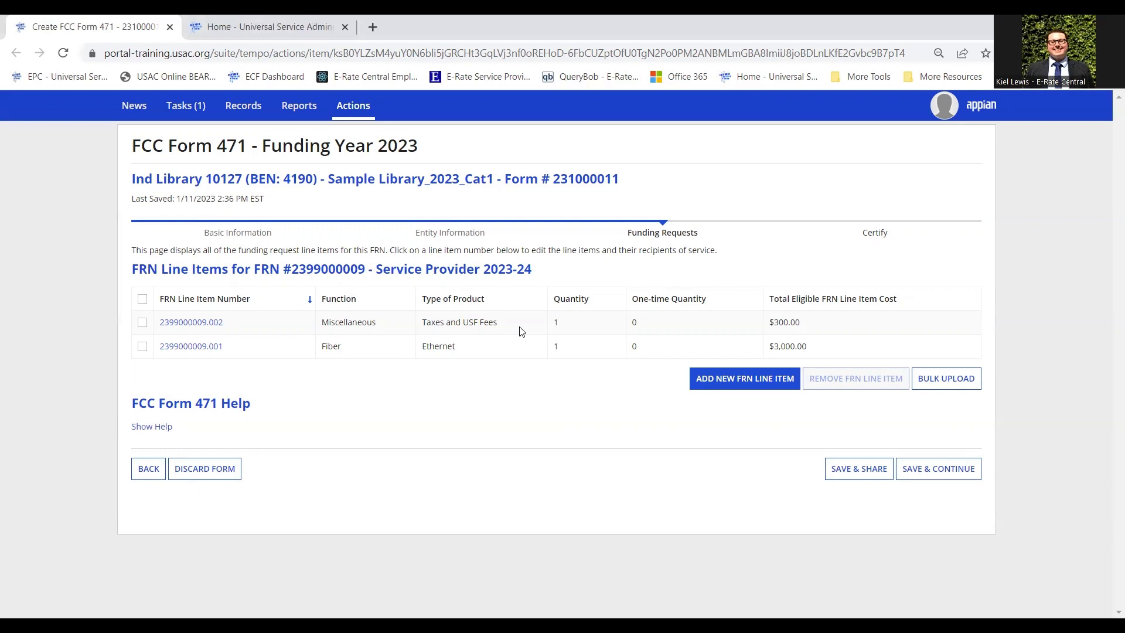
{"action": "left_click", "coordinate": [965, 478]}
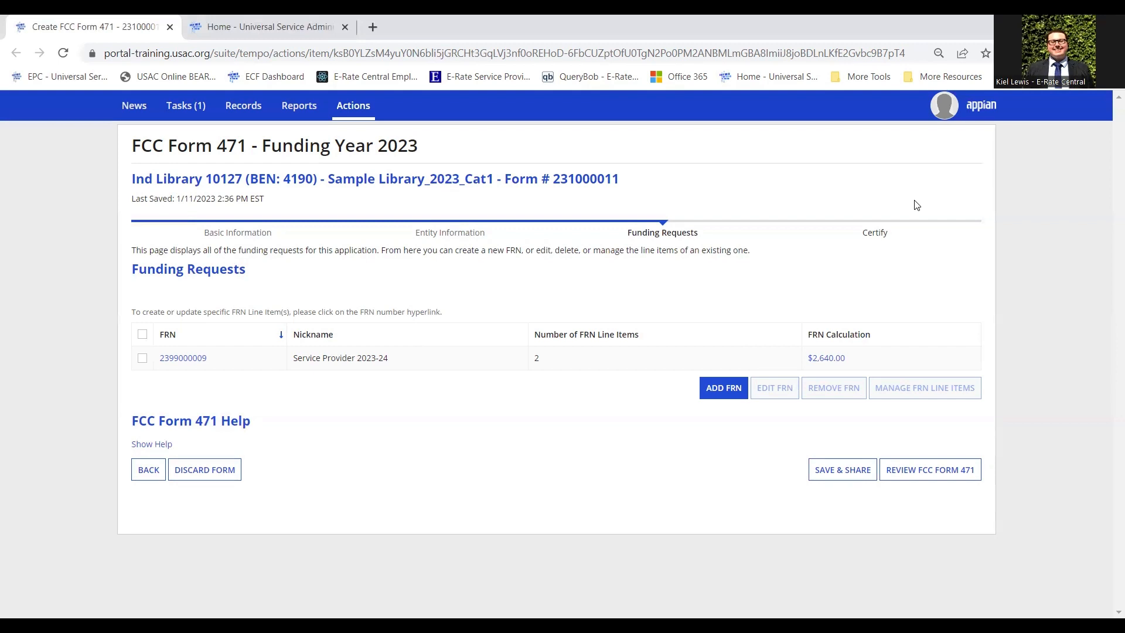
Save and share the FY2023 Form 471 so other organization users can edit it.
{"action": "left_click", "coordinate": [853, 476]}
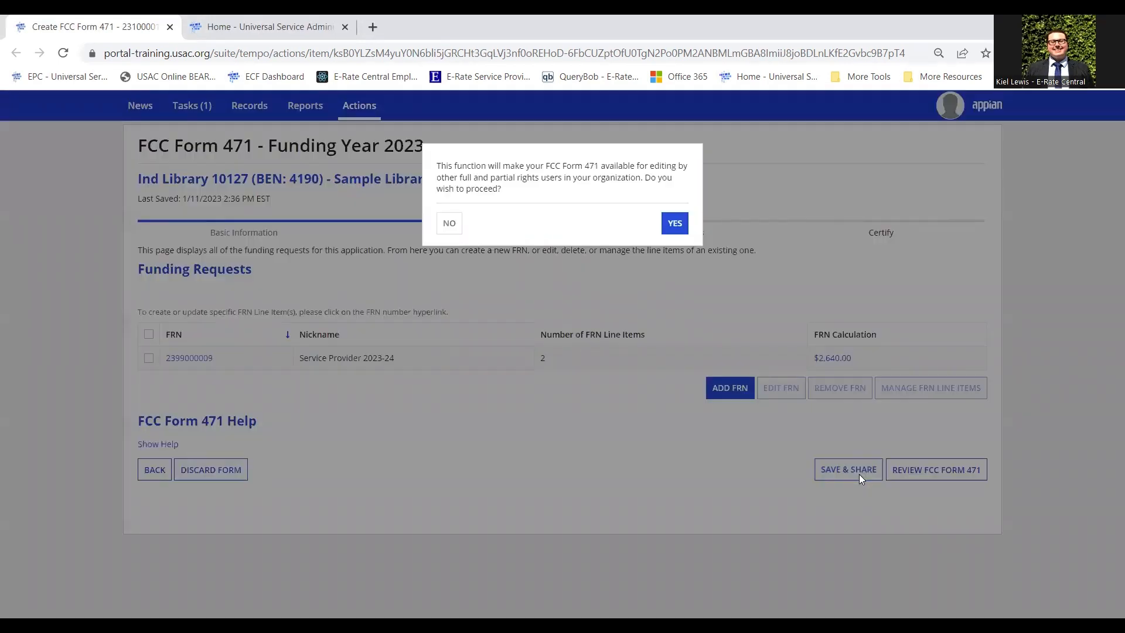
{"action": "left_click", "coordinate": [680, 223]}
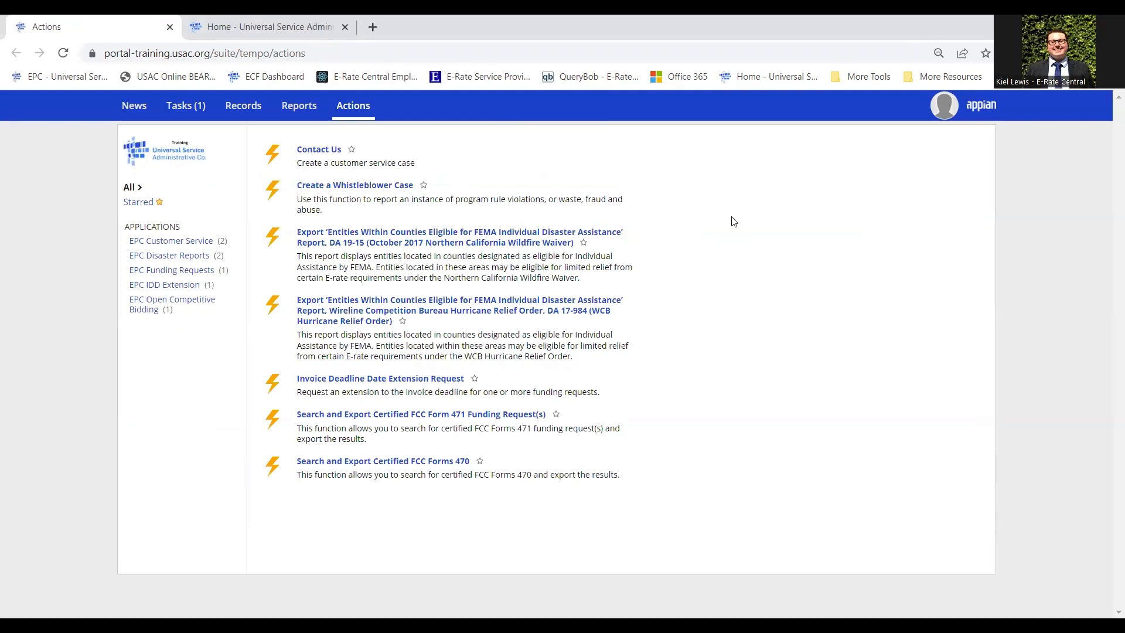
Reopen the 'Create FCC Form 471 - 231000011 - Sample Library_2023_Cat1' task from the Tasks list.
{"action": "left_click", "coordinate": [196, 118]}
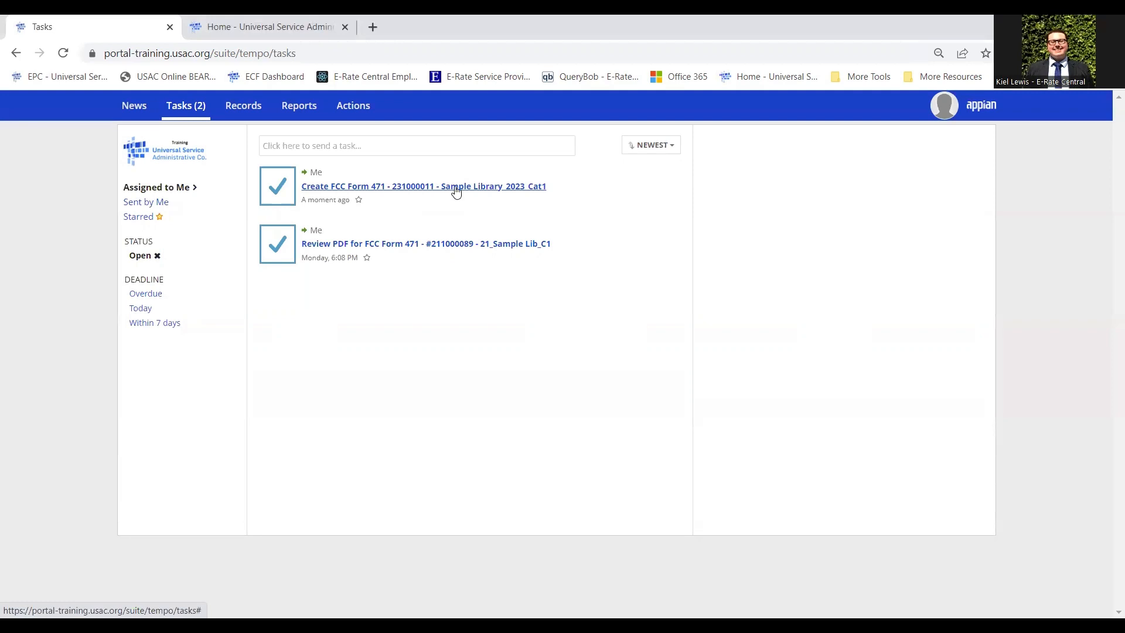
{"action": "left_click", "coordinate": [456, 187]}
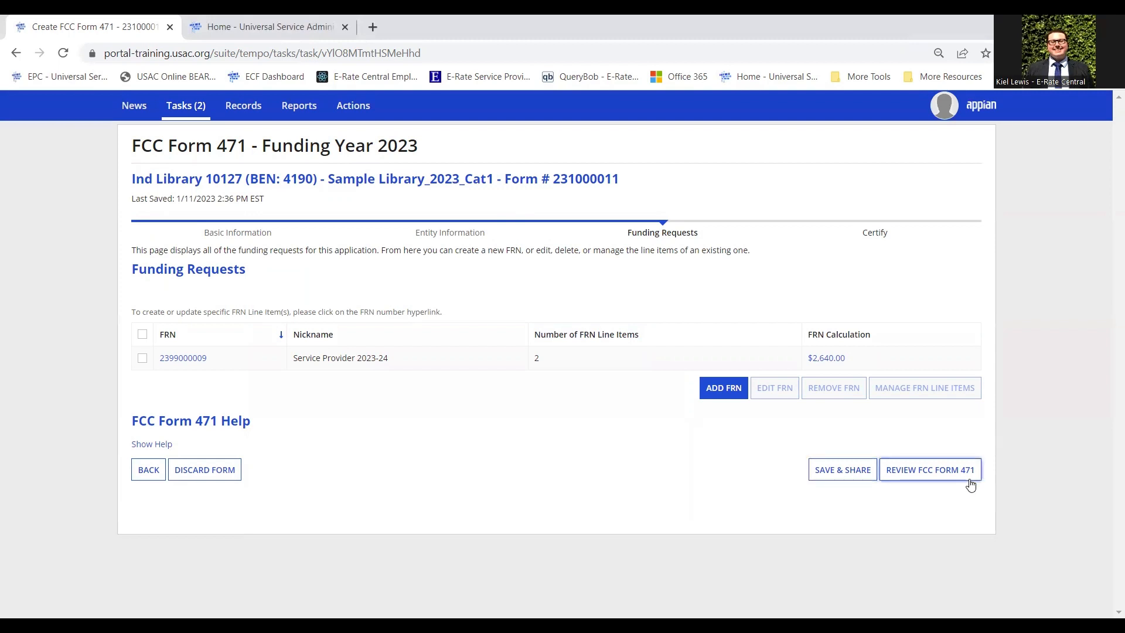
{"action": "left_click", "coordinate": [187, 113]}
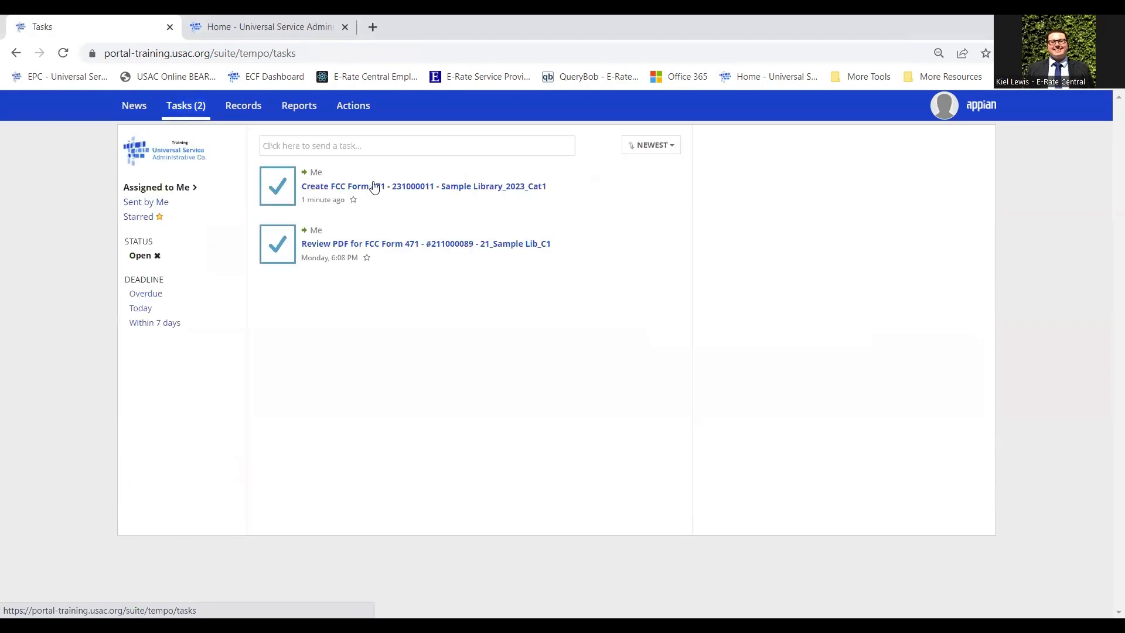
{"action": "left_click", "coordinate": [412, 187]}
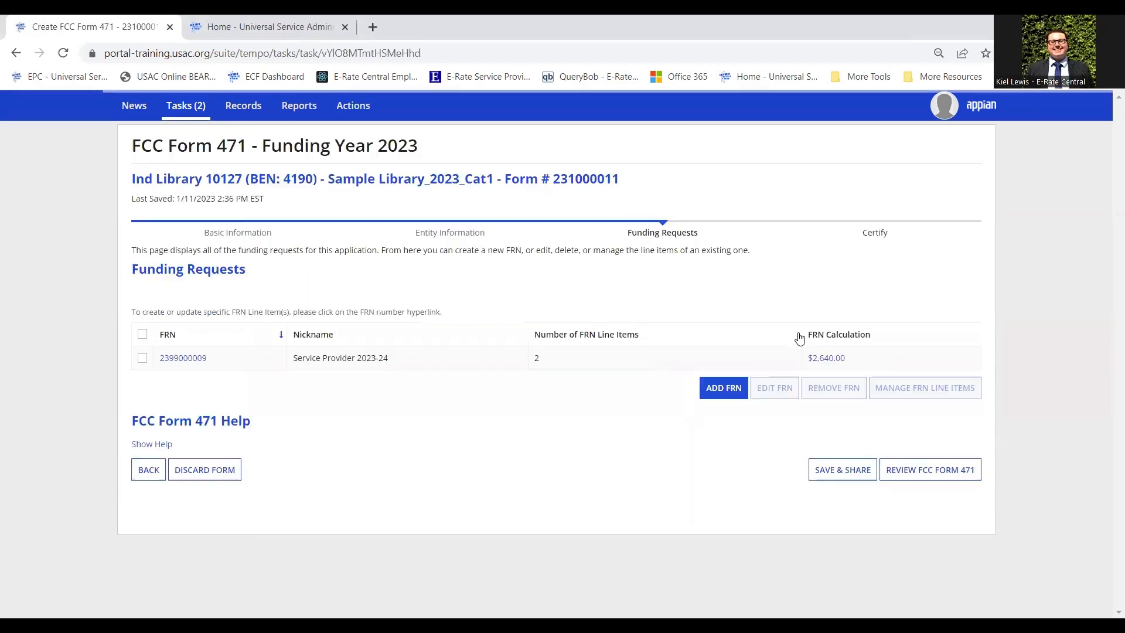
Run the Form 471 review validations and start generating the draft PDF for 231000011.
{"action": "left_click", "coordinate": [960, 477]}
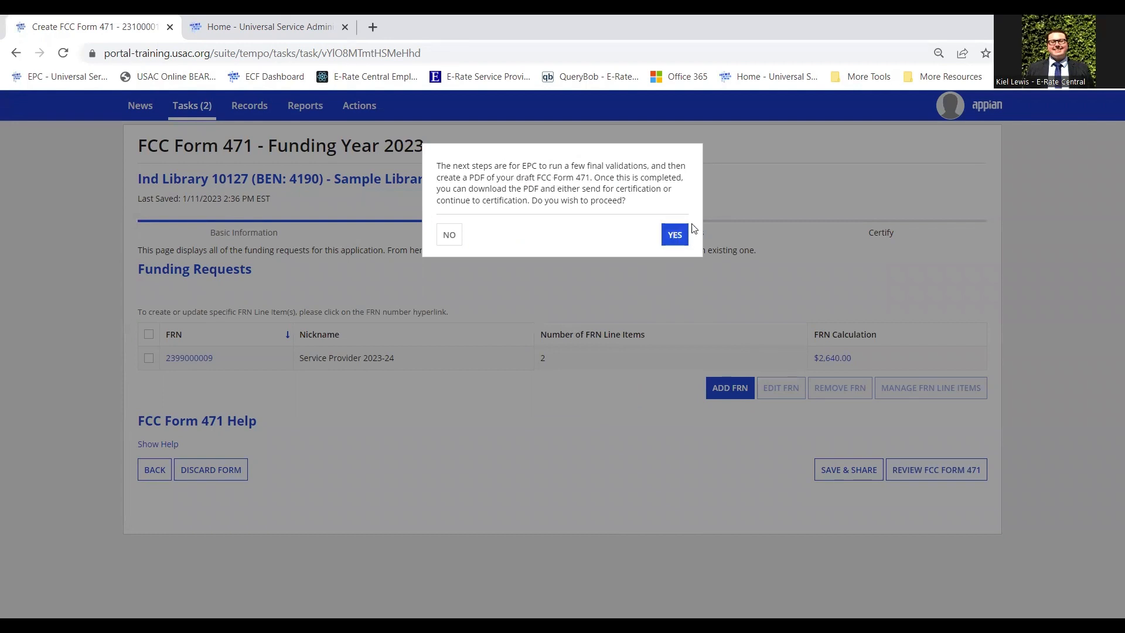
{"action": "left_click", "coordinate": [674, 235]}
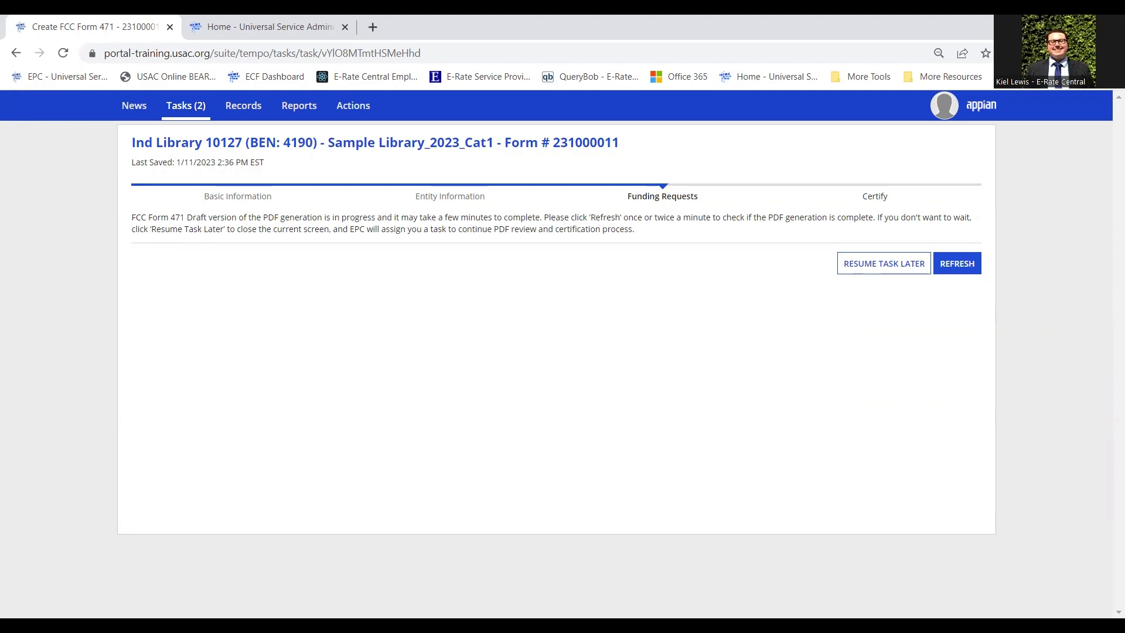
Download USAC_FCC_FORM_471_APPLICATION_231000011_DRAFT once generated and open the PDF.
{"action": "left_click", "coordinate": [971, 271]}
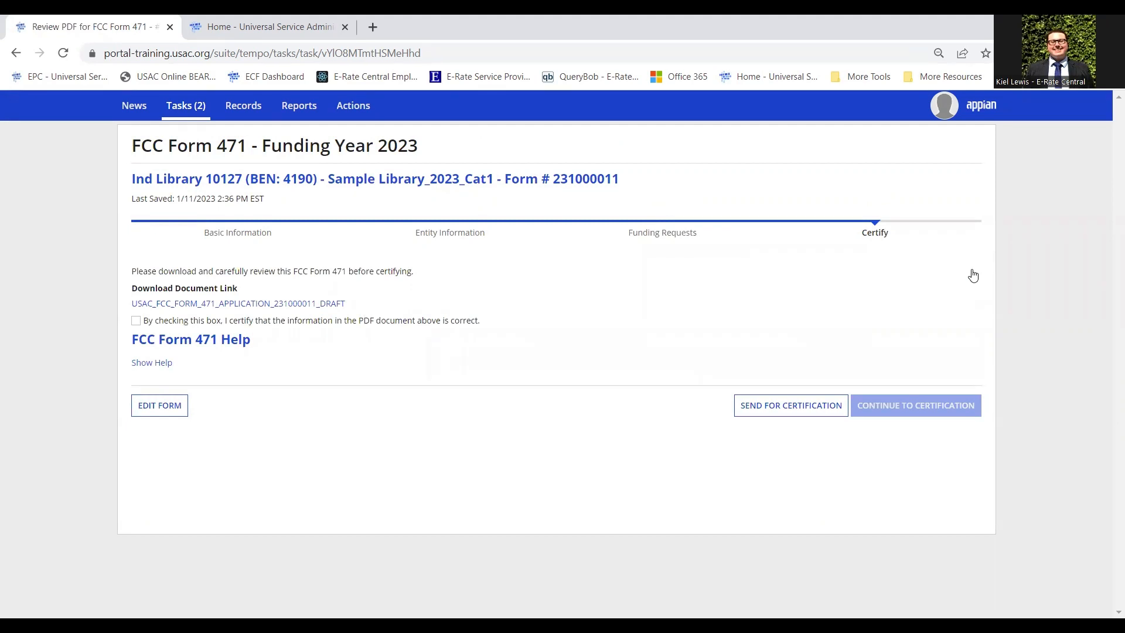
{"action": "left_click", "coordinate": [304, 303]}
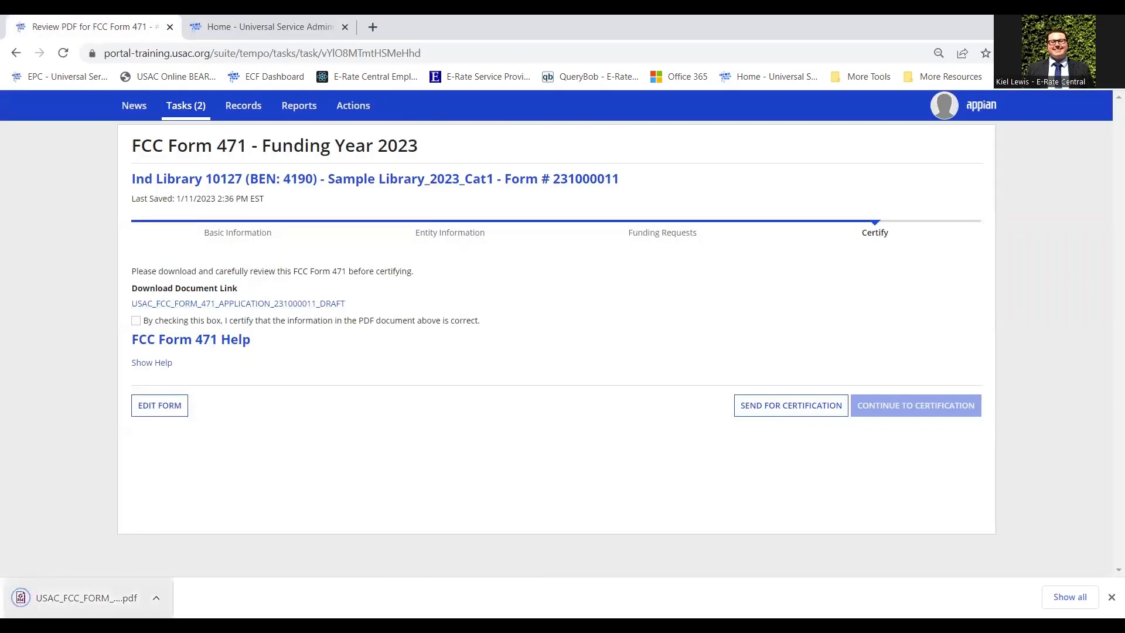
{"action": "left_click", "coordinate": [86, 598]}
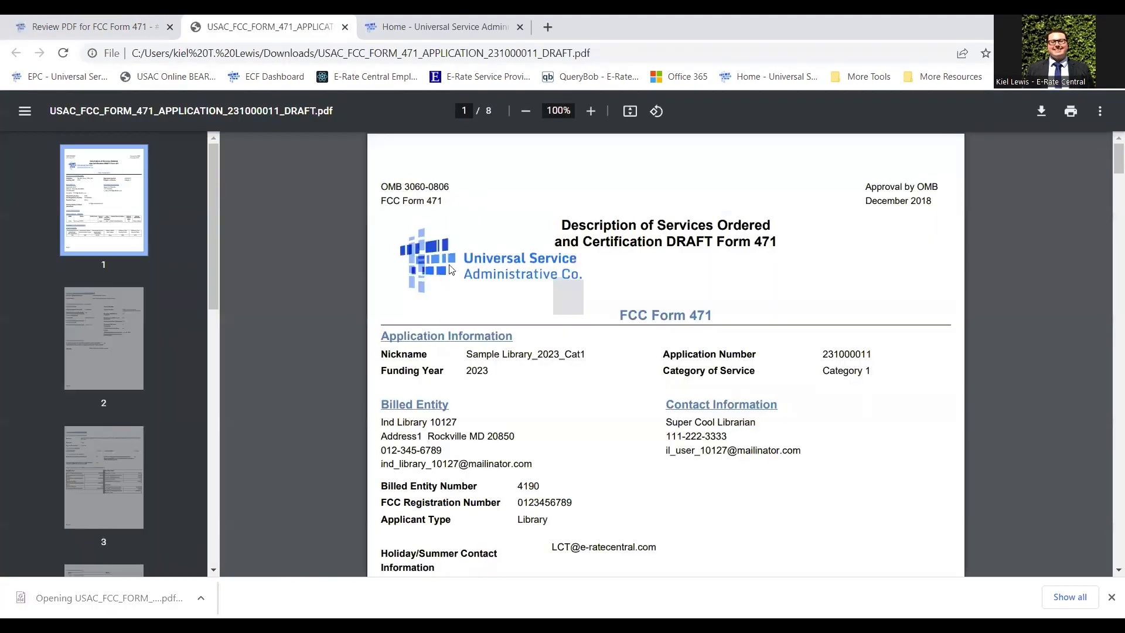
{"action": "scroll", "coordinate": [449, 279], "scroll_direction": "down", "scroll_amount": 3}
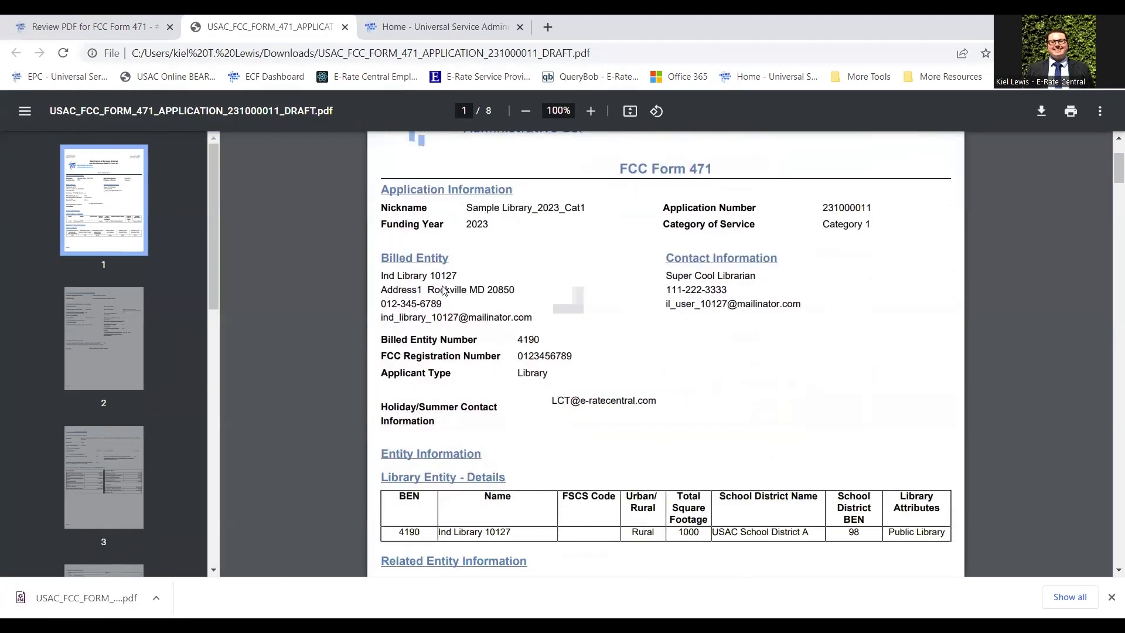
Scroll the draft PDF through pages 6 to 8, past Recipients of Services and the FCC Notice.
{"action": "scroll", "coordinate": [444, 290], "scroll_direction": "down", "scroll_amount": 3}
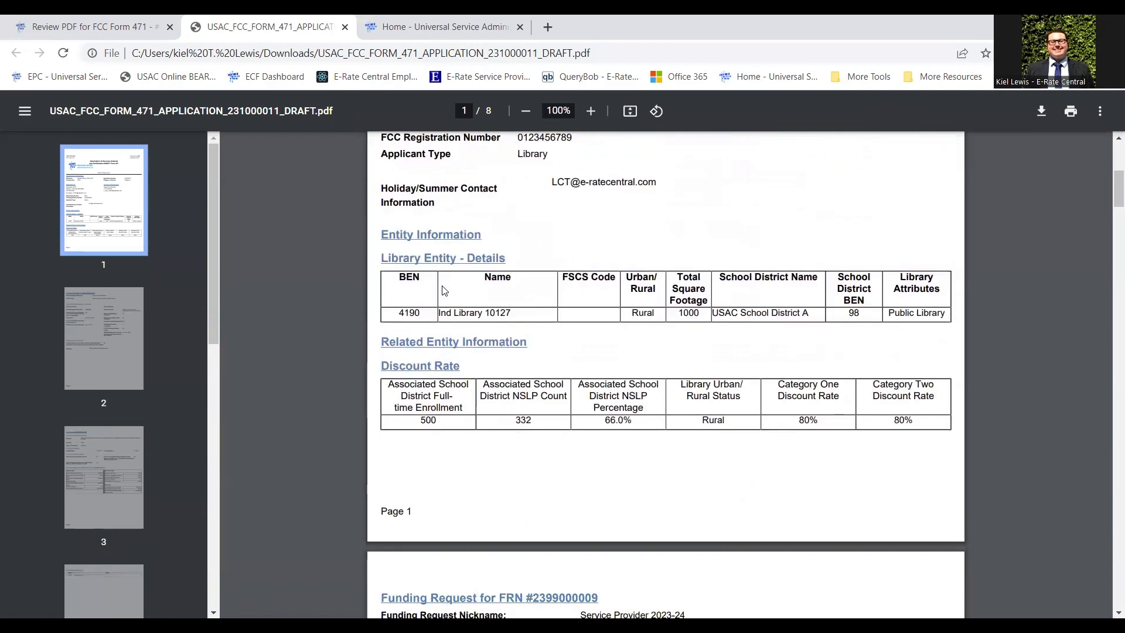
{"action": "scroll", "coordinate": [444, 289], "scroll_direction": "down", "scroll_amount": 3}
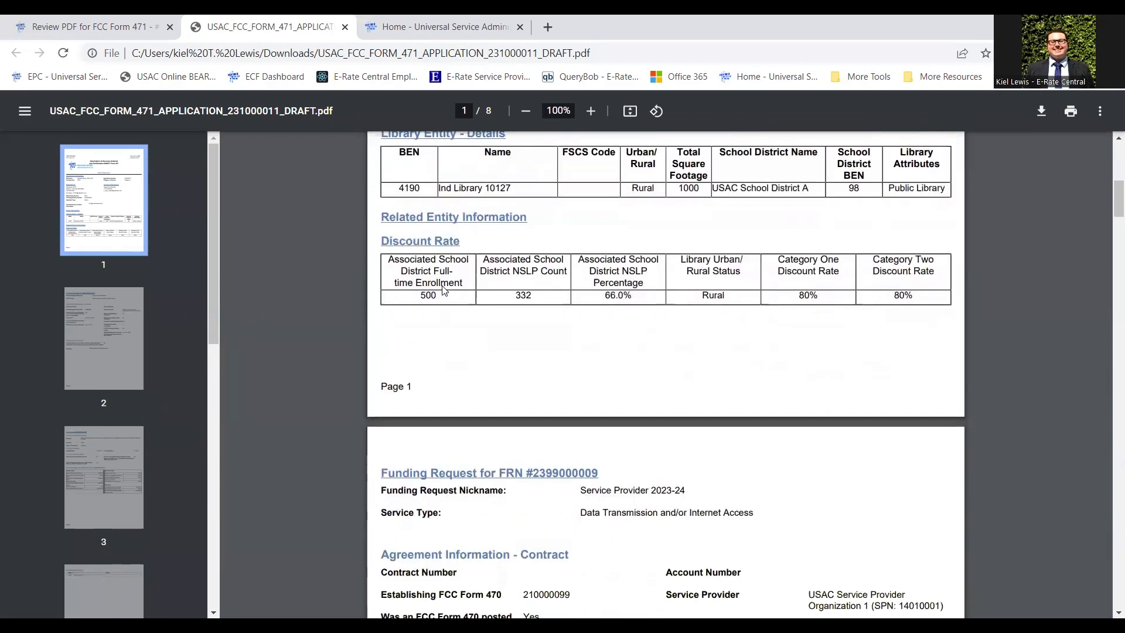
{"action": "scroll", "coordinate": [444, 290], "scroll_direction": "down", "scroll_amount": 3}
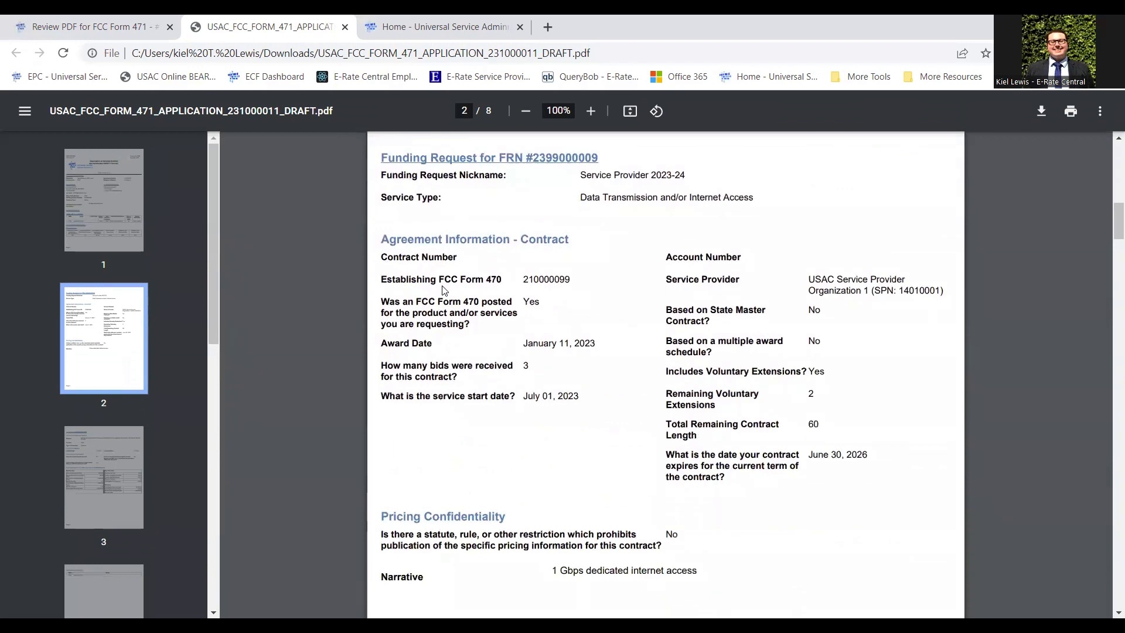
{"action": "scroll", "coordinate": [444, 289], "scroll_direction": "down", "scroll_amount": 4}
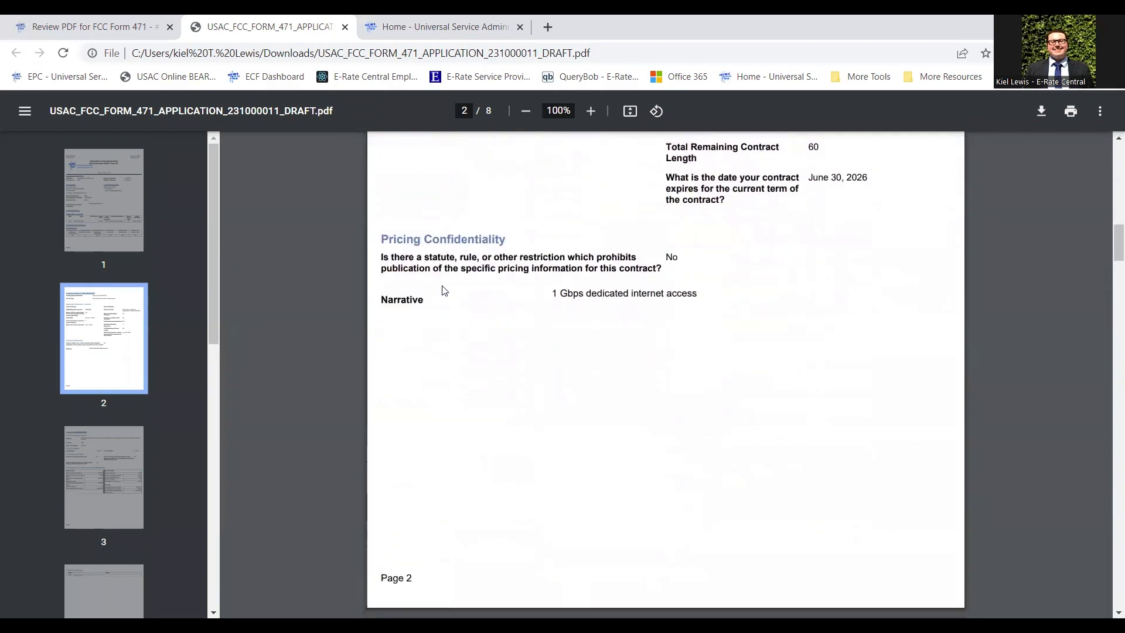
{"action": "scroll", "coordinate": [445, 289], "scroll_direction": "down", "scroll_amount": 6}
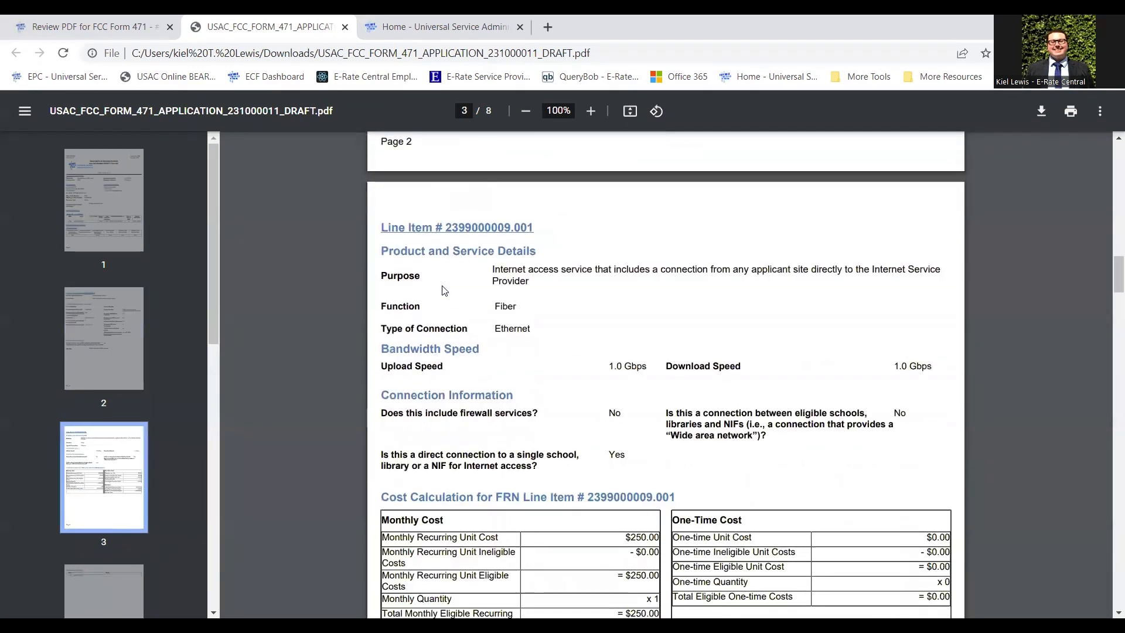
{"action": "scroll", "coordinate": [445, 289], "scroll_direction": "down", "scroll_amount": 6}
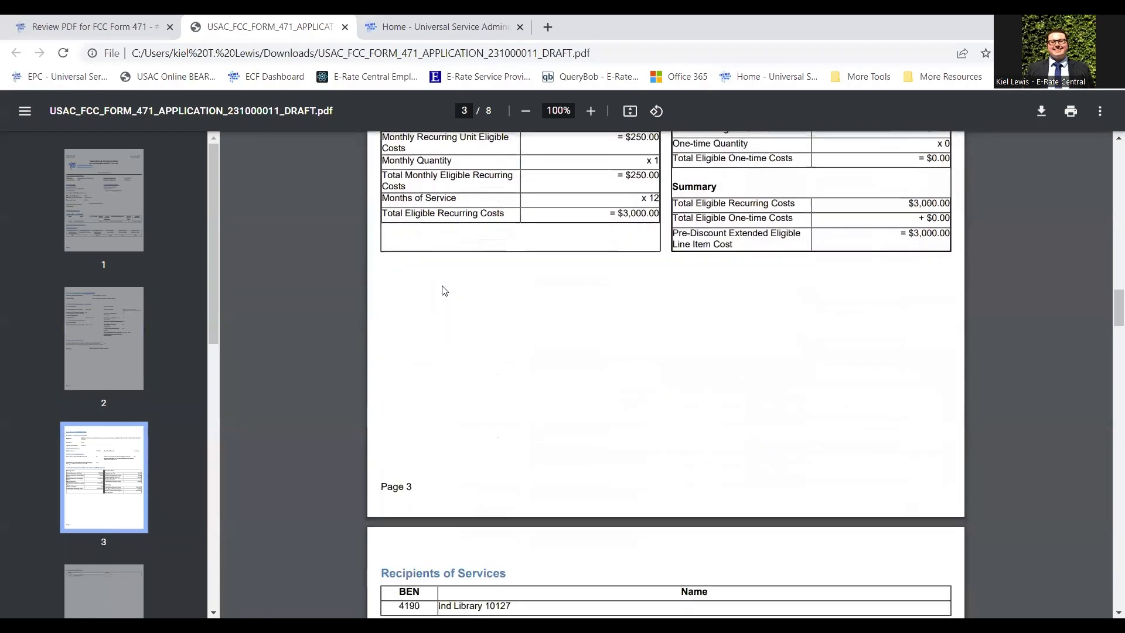
{"action": "scroll", "coordinate": [444, 289], "scroll_direction": "down", "scroll_amount": 3}
{"action": "scroll", "coordinate": [444, 290], "scroll_direction": "down", "scroll_amount": 2}
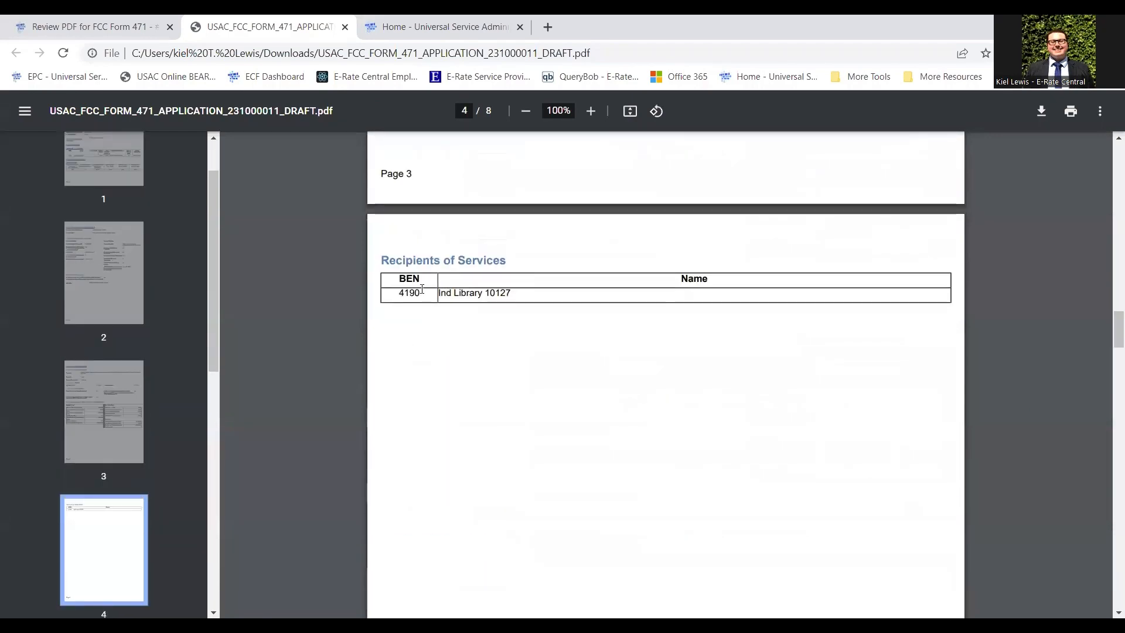
{"action": "scroll", "coordinate": [422, 289], "scroll_direction": "down", "scroll_amount": 1}
{"action": "scroll", "coordinate": [422, 289], "scroll_direction": "down", "scroll_amount": 2}
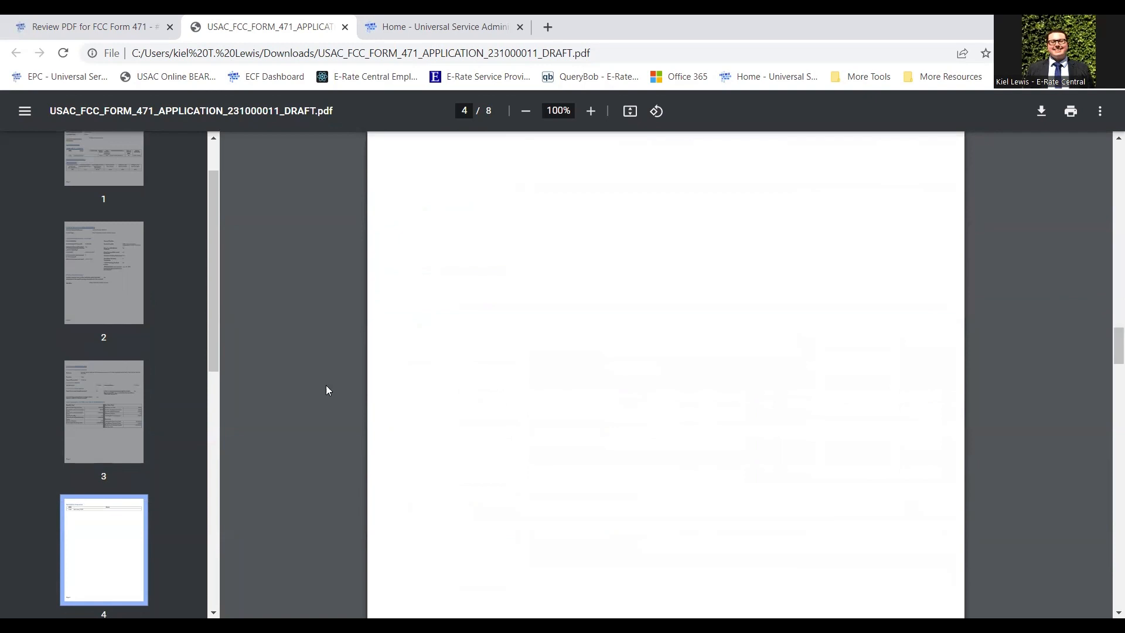
{"action": "scroll", "coordinate": [364, 299], "scroll_direction": "down", "scroll_amount": 3}
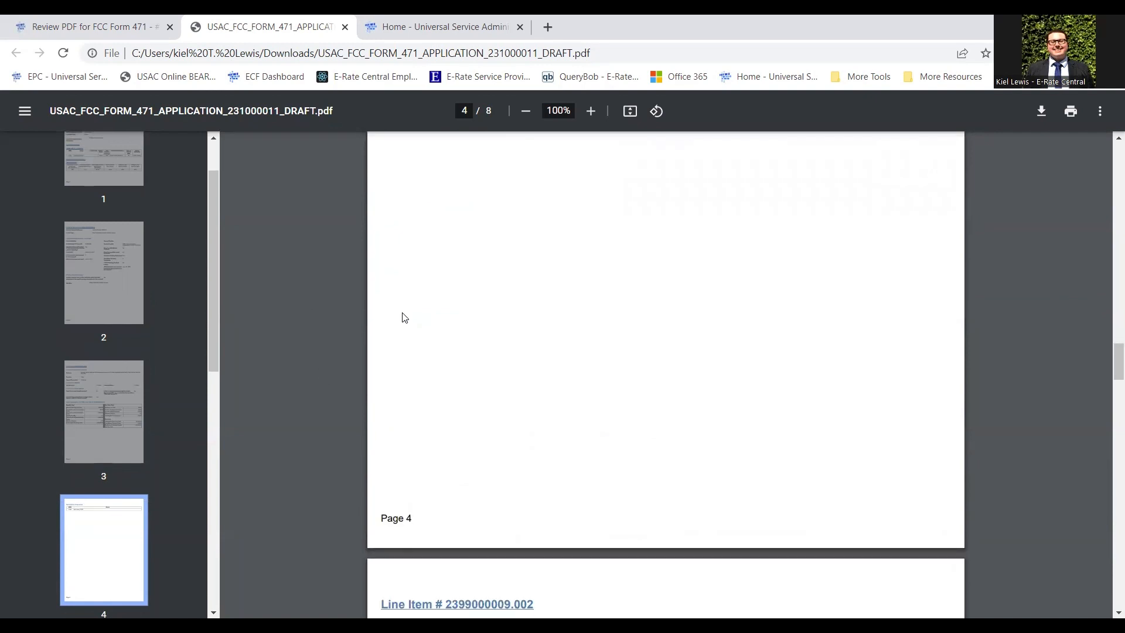
{"action": "scroll", "coordinate": [417, 303], "scroll_direction": "down", "scroll_amount": 3}
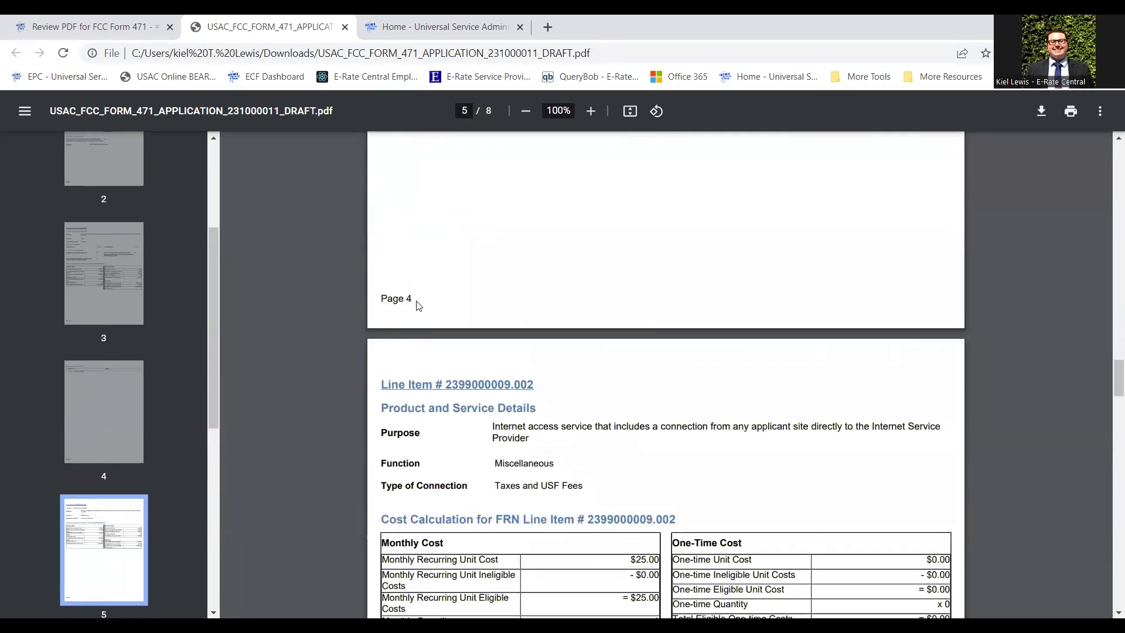
{"action": "scroll", "coordinate": [422, 300], "scroll_direction": "down", "scroll_amount": 1}
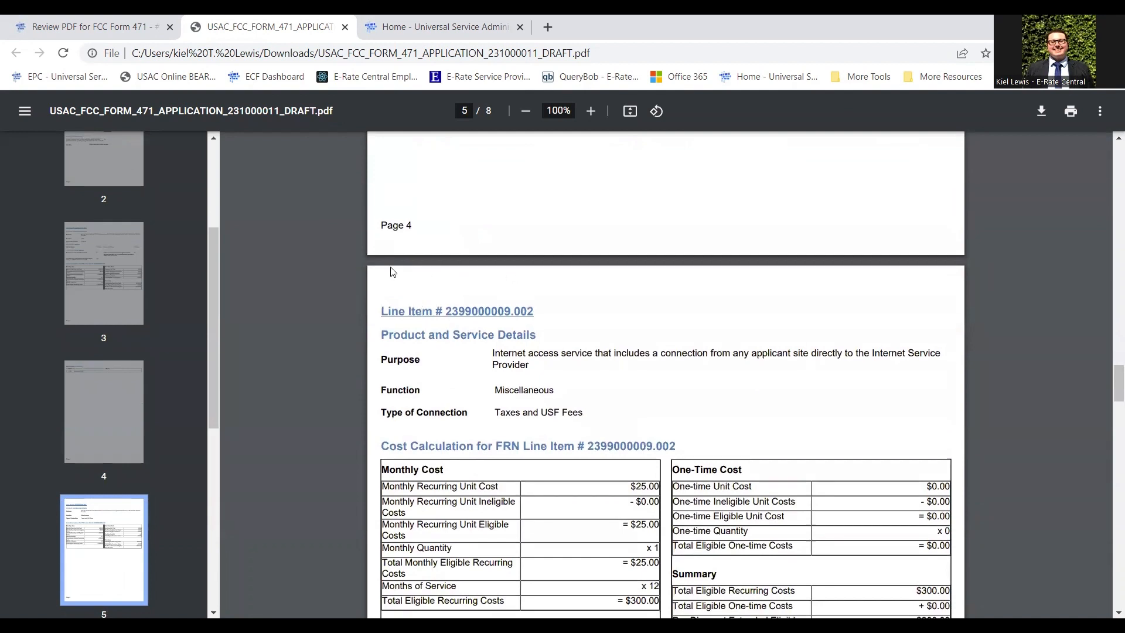
{"action": "scroll", "coordinate": [390, 270], "scroll_direction": "down", "scroll_amount": 2}
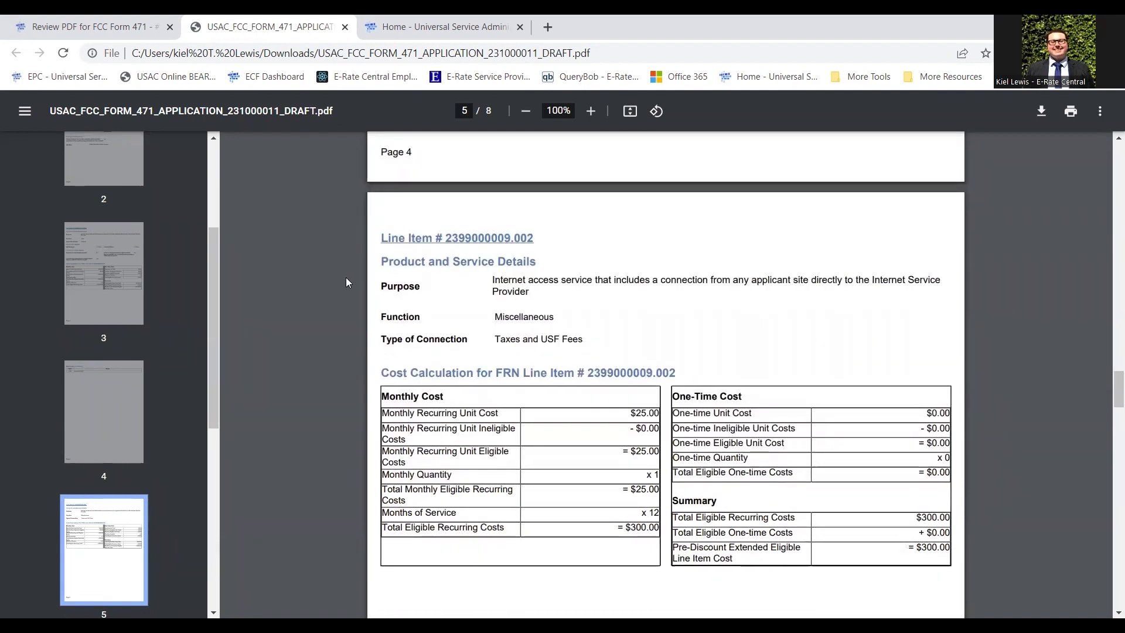
{"action": "scroll", "coordinate": [346, 279], "scroll_direction": "down", "scroll_amount": 3}
{"action": "scroll", "coordinate": [346, 279], "scroll_direction": "down", "scroll_amount": 4}
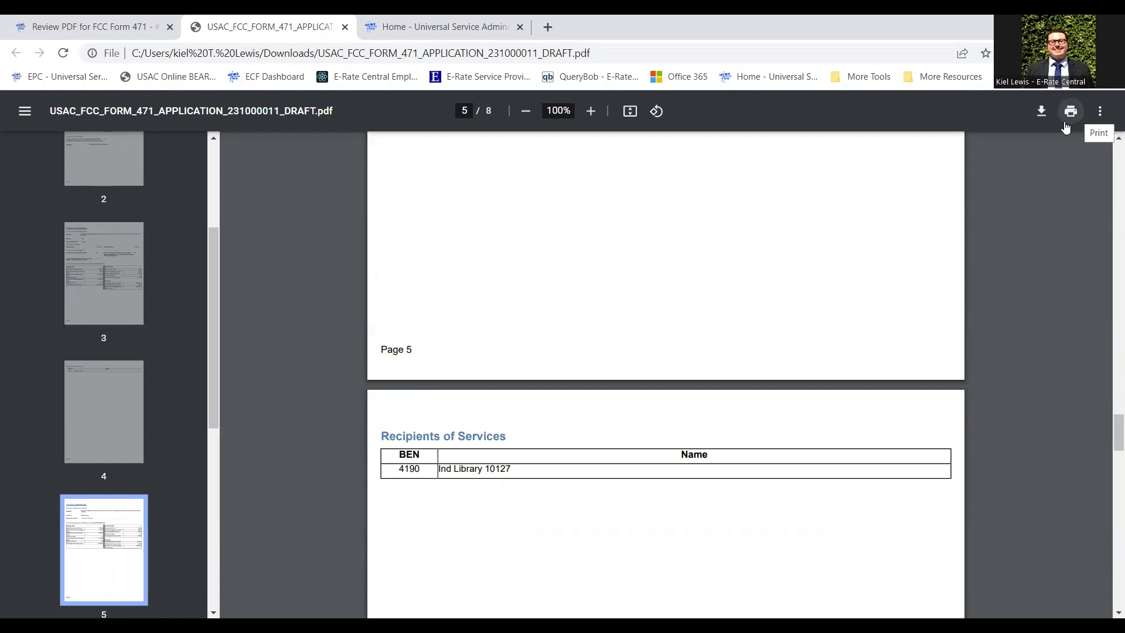
{"action": "scroll", "coordinate": [748, 259], "scroll_direction": "down", "scroll_amount": 8}
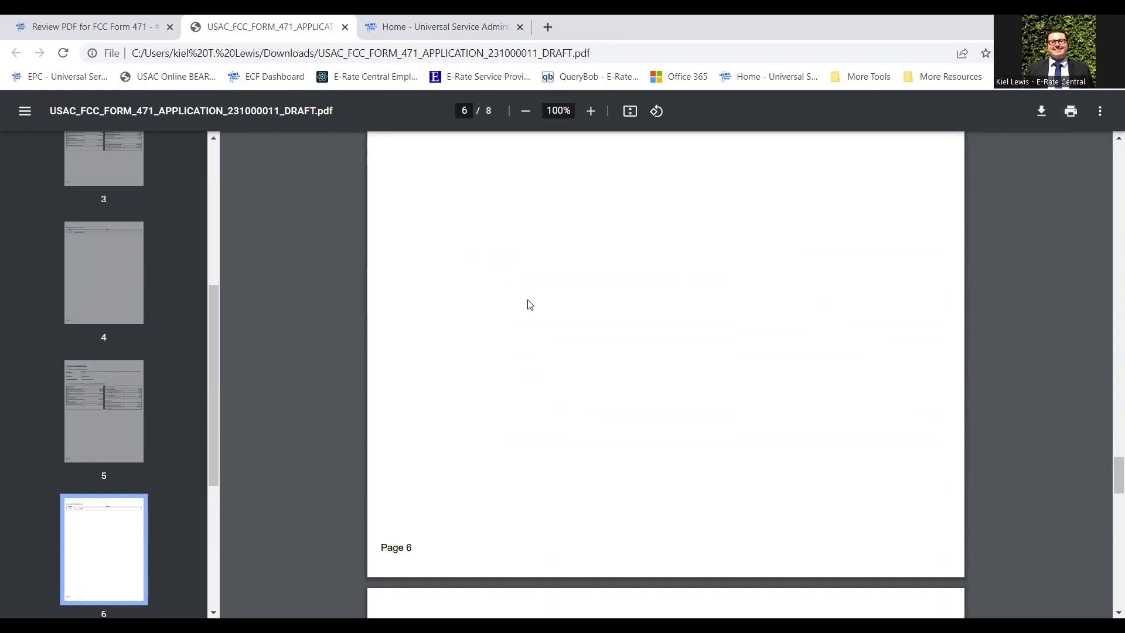
{"action": "scroll", "coordinate": [501, 321], "scroll_direction": "down", "scroll_amount": 10}
{"action": "scroll", "coordinate": [501, 321], "scroll_direction": "down", "scroll_amount": 8}
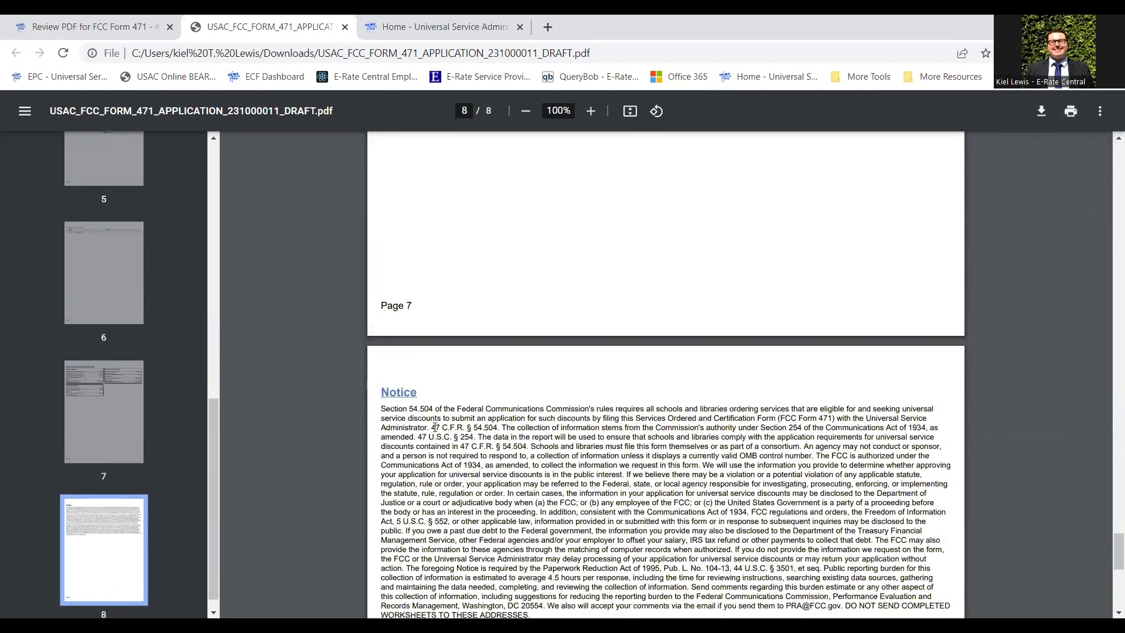
{"action": "scroll", "coordinate": [435, 427], "scroll_direction": "down", "scroll_amount": 8}
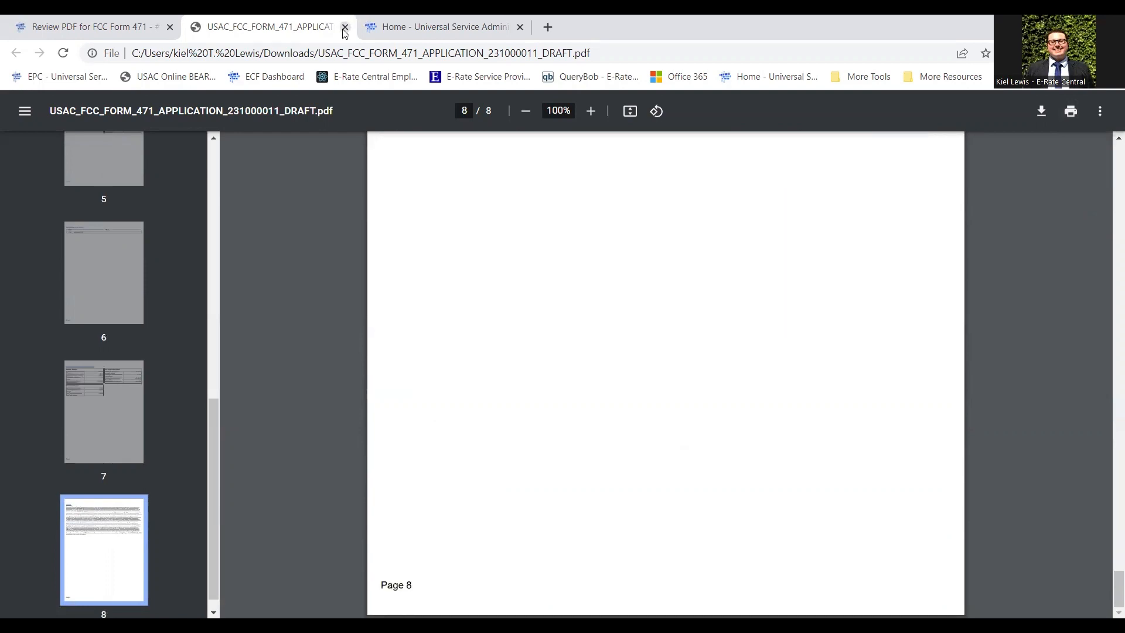
Close the draft PDF, tick the PDF-correctness certification, and continue to Certify FCC Form 471.
{"action": "left_click", "coordinate": [345, 28]}
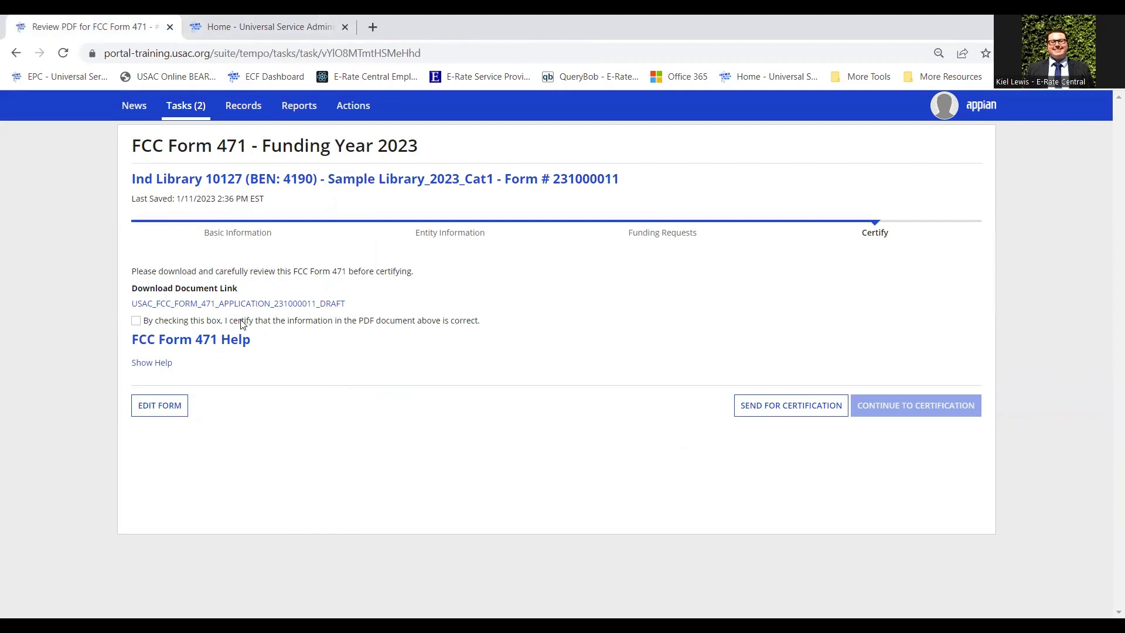
{"action": "left_click", "coordinate": [136, 321]}
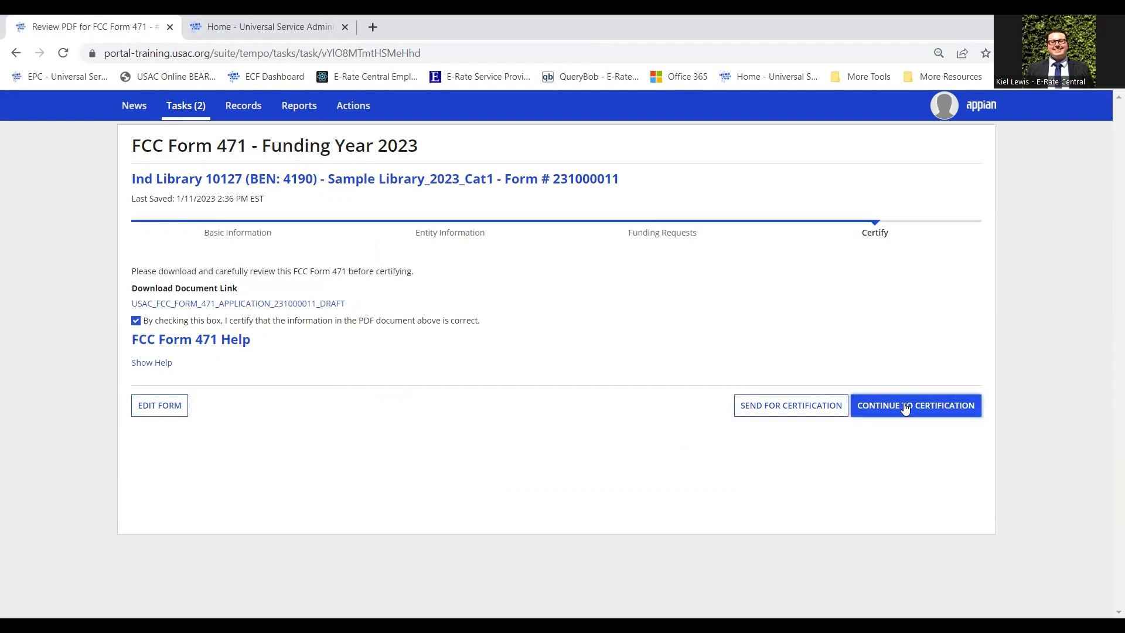
{"action": "left_click", "coordinate": [300, 321]}
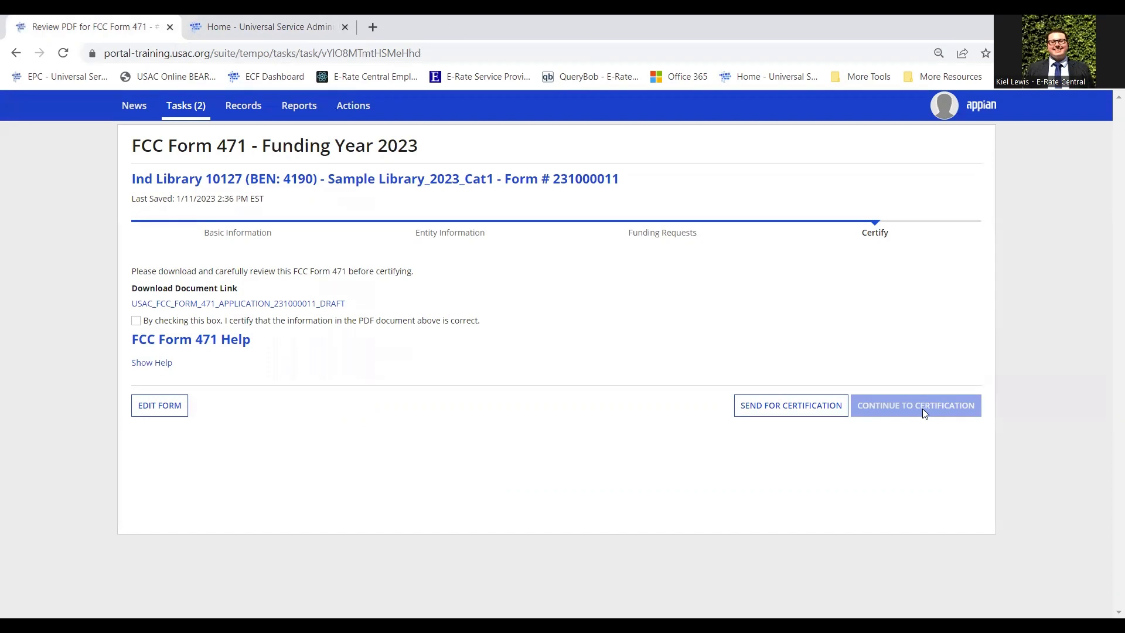
{"action": "left_click", "coordinate": [407, 322]}
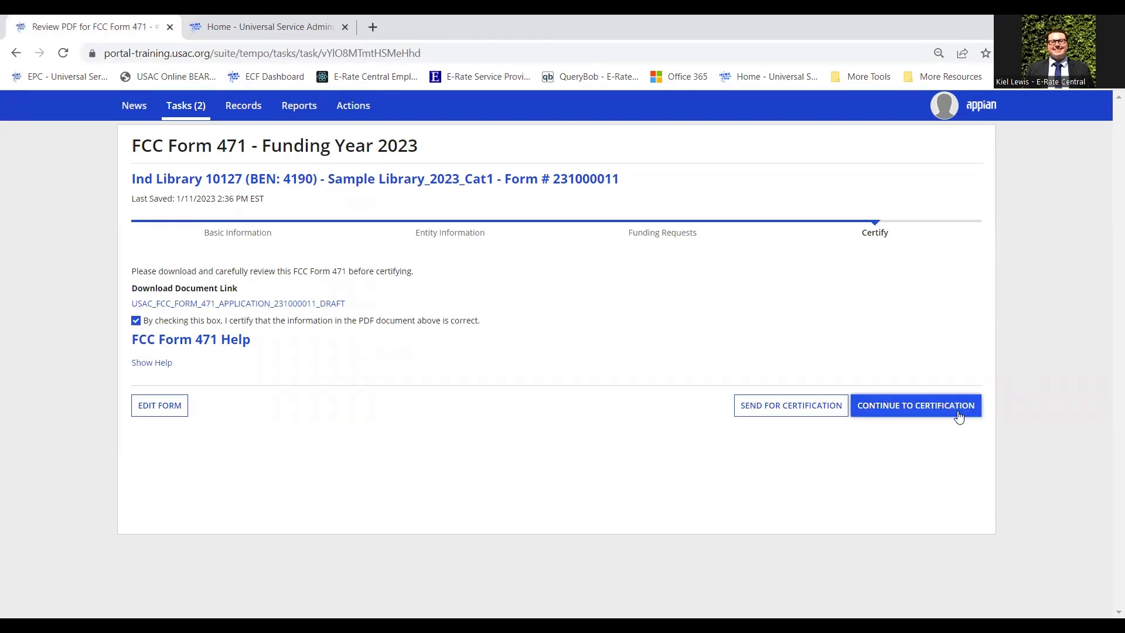
{"action": "left_click", "coordinate": [933, 414]}
Agree to both Applicant Certifications on the Certify FCC Form 471 page.
{"action": "scroll", "coordinate": [1037, 307], "scroll_direction": "down", "scroll_amount": 1}
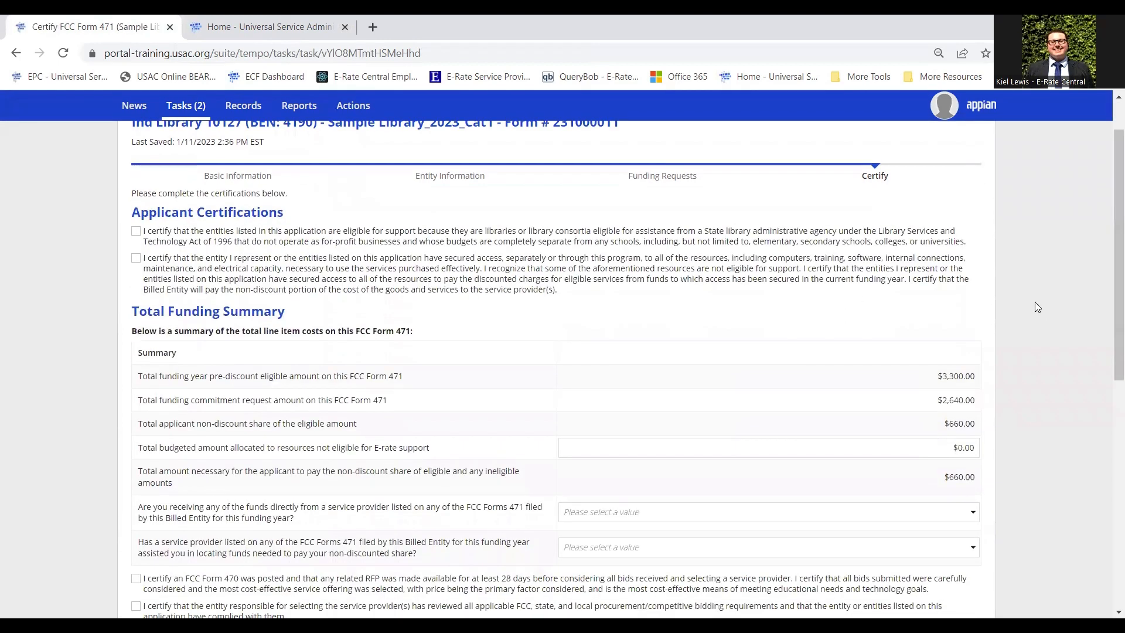
{"action": "scroll", "coordinate": [1037, 308], "scroll_direction": "down", "scroll_amount": 1}
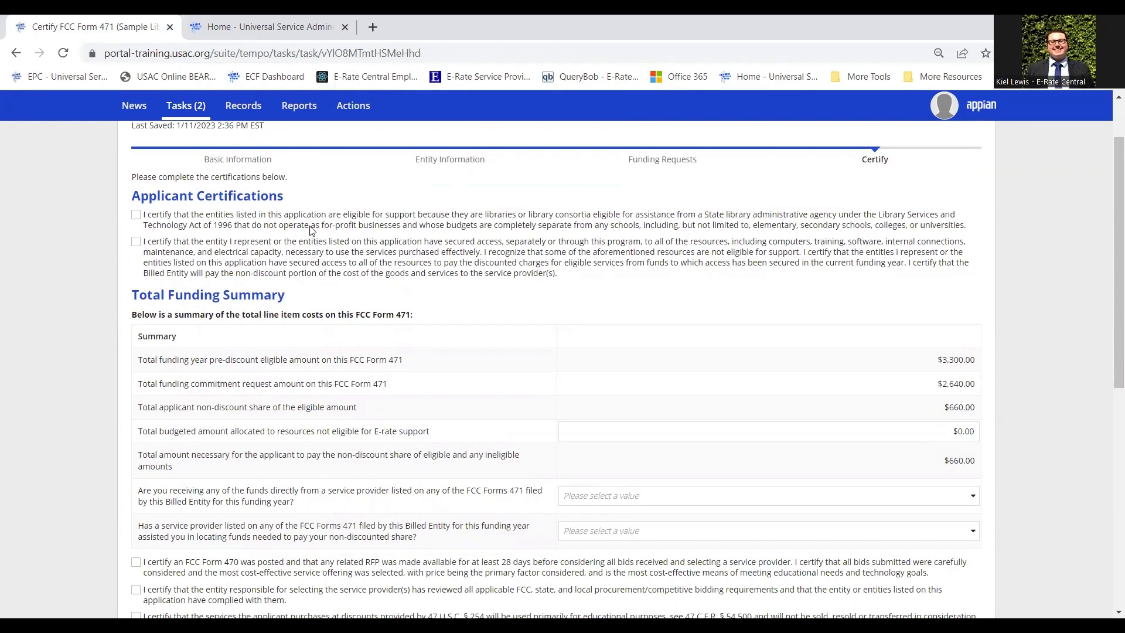
{"action": "left_click", "coordinate": [136, 215]}
{"action": "left_click", "coordinate": [138, 243]}
Review the Total Funding Summary, highlighting the $0.00 ineligible-resources budget label.
{"action": "scroll", "coordinate": [491, 243], "scroll_direction": "down", "scroll_amount": 1}
{"action": "scroll", "coordinate": [491, 243], "scroll_direction": "down", "scroll_amount": 1}
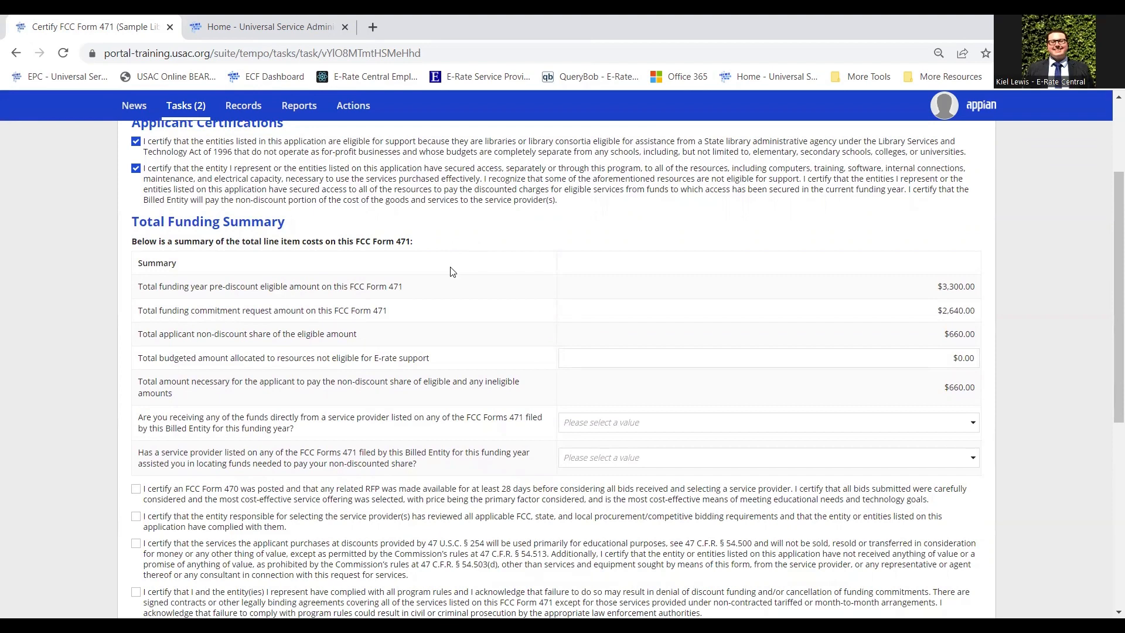
{"action": "scroll", "coordinate": [452, 271], "scroll_direction": "down", "scroll_amount": 1}
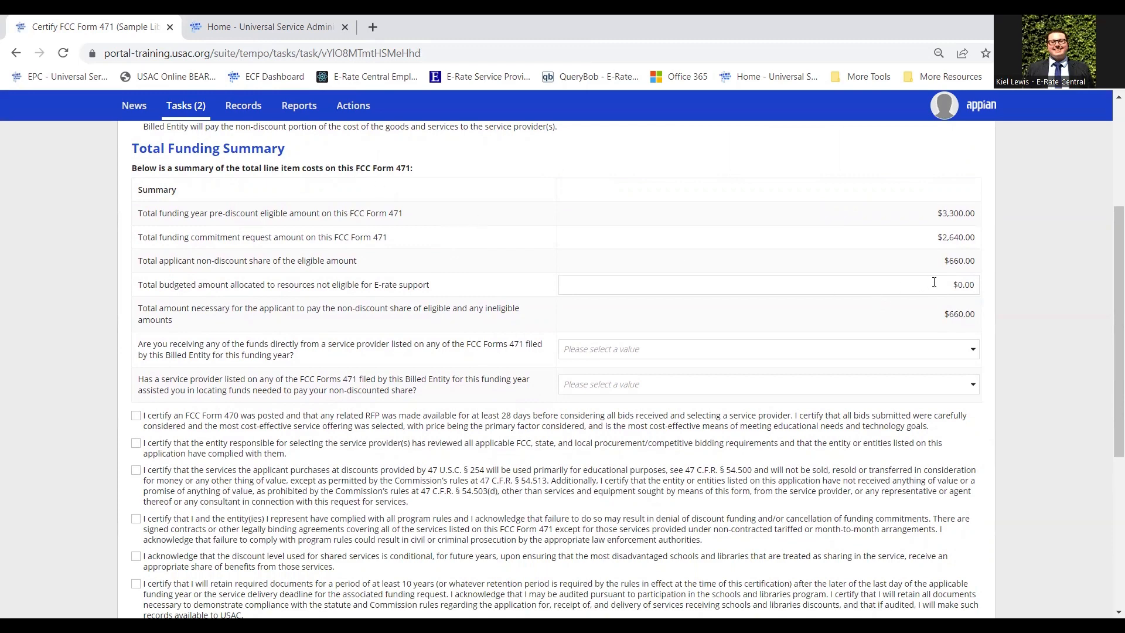
{"action": "left_click_drag", "start_coordinate": [192, 284], "coordinate": [272, 284]}
{"action": "left_click", "coordinate": [155, 283]}
{"action": "left_click_drag", "start_coordinate": [139, 284], "coordinate": [442, 286]}
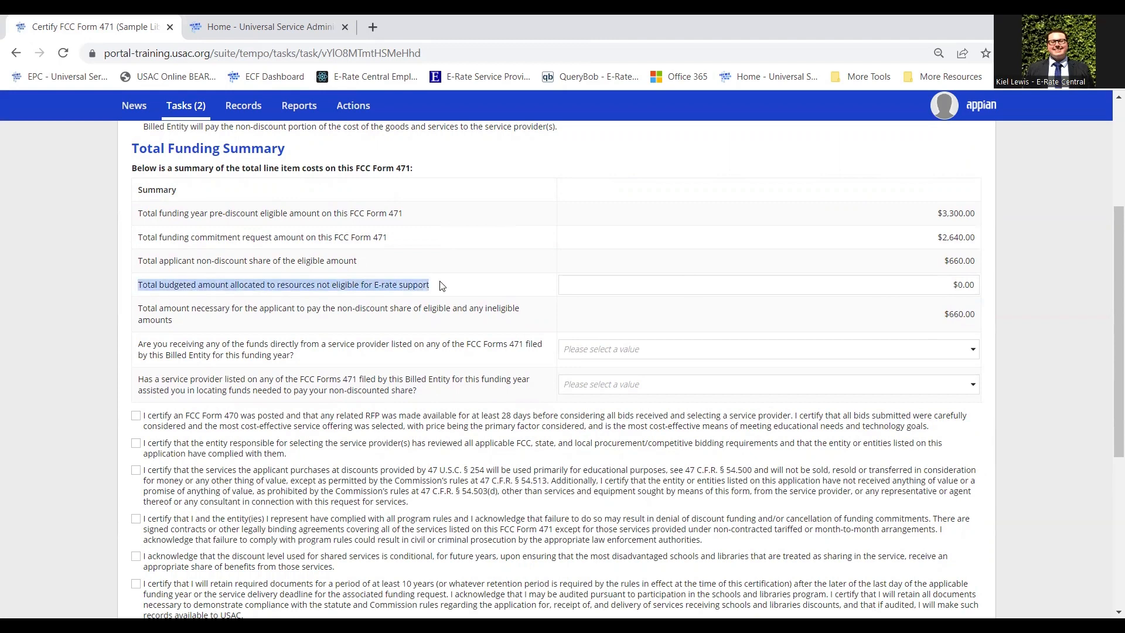
{"action": "left_click", "coordinate": [452, 287]}
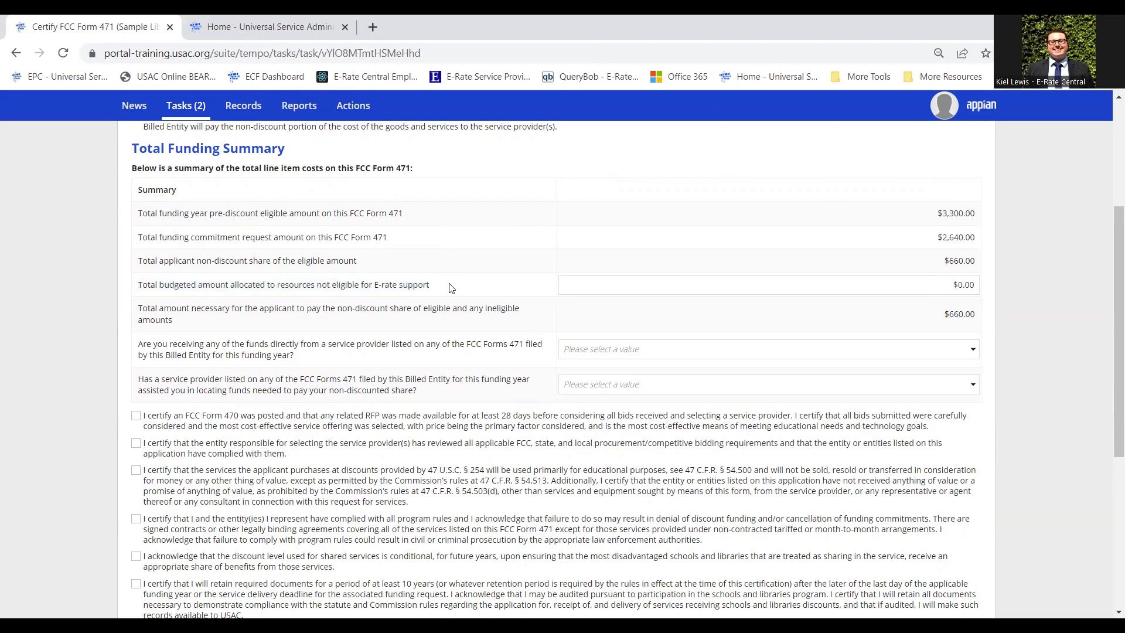
Enter $150.00 as the ineligible-resources budget, bringing the total needed to $810.00.
{"action": "key", "text": "Tab"}
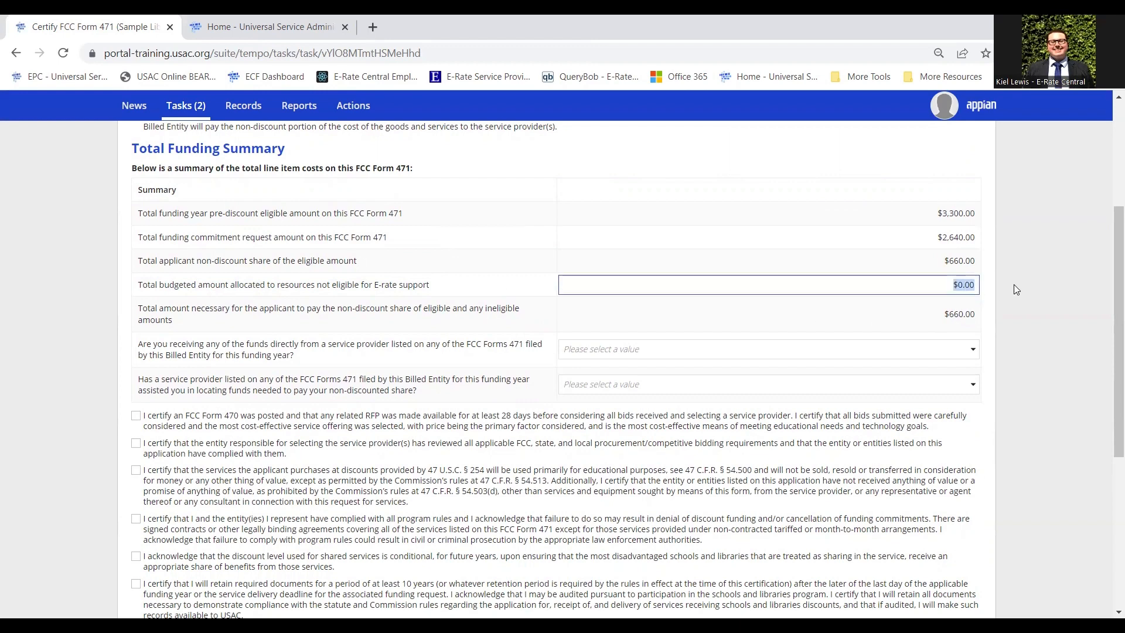
{"action": "left_click", "coordinate": [1007, 283]}
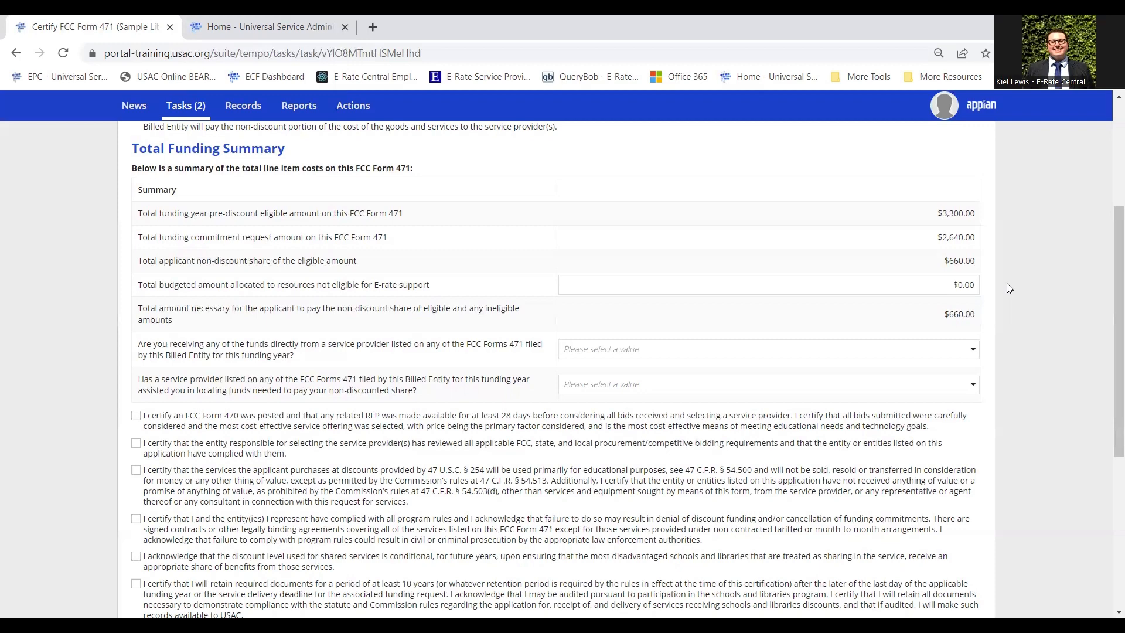
{"action": "left_click", "coordinate": [926, 283]}
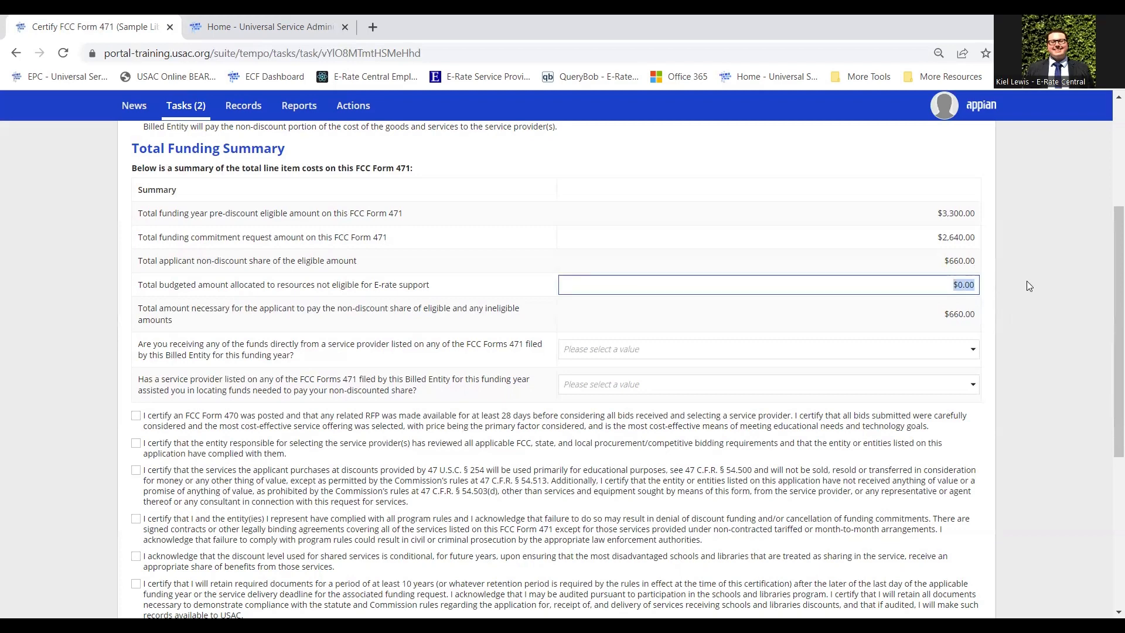
{"action": "type", "text": "150"}
{"action": "left_click", "coordinate": [1027, 280]}
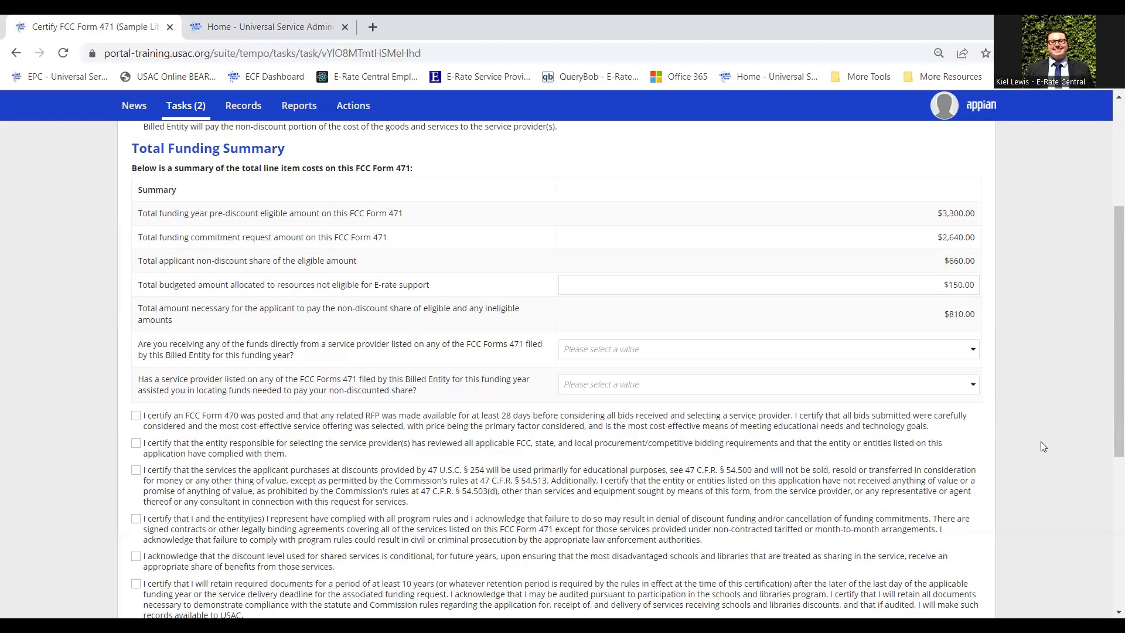
Answer No to both the direct-funds and service-provider funding-help questions in the Total Funding Summary.
{"action": "scroll", "coordinate": [1032, 375], "scroll_direction": "down", "scroll_amount": 1}
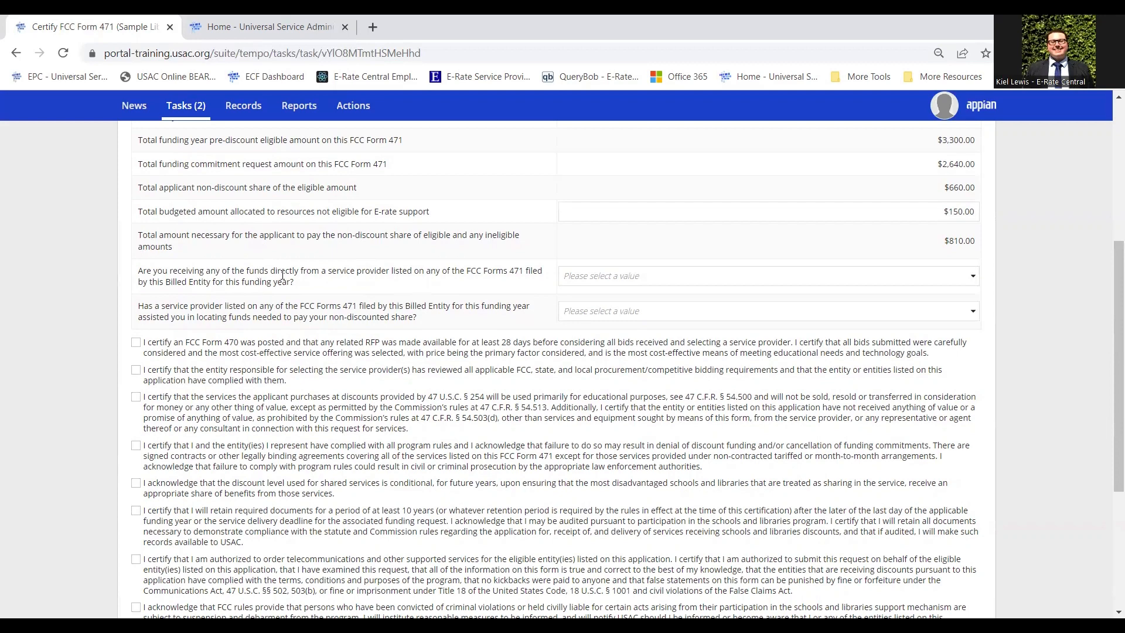
{"action": "left_click", "coordinate": [617, 282]}
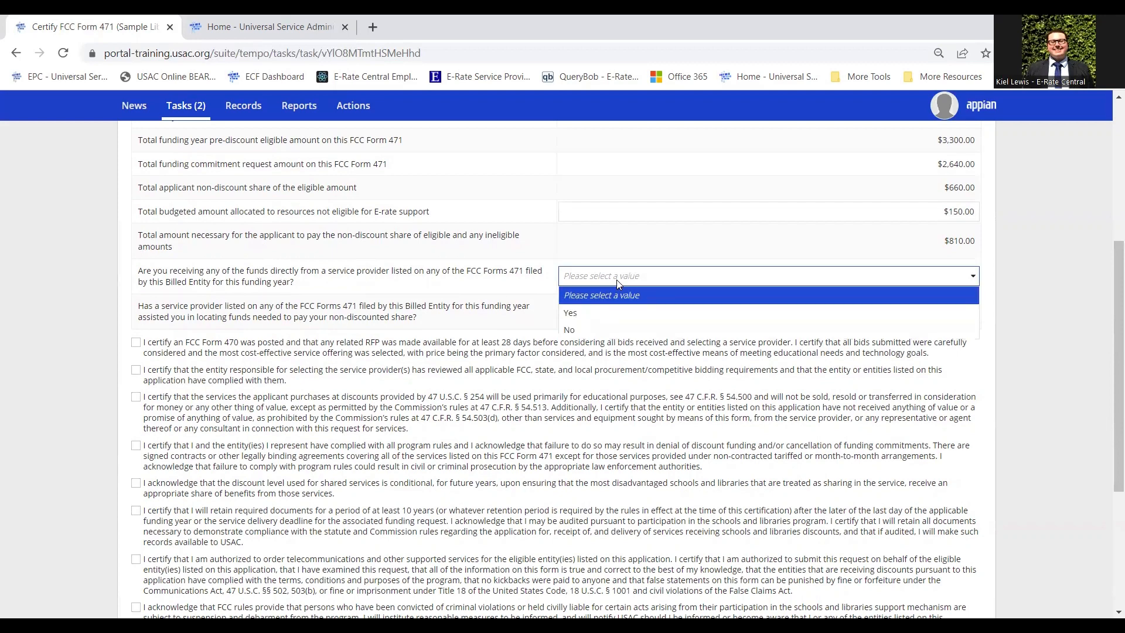
{"action": "left_click", "coordinate": [591, 330]}
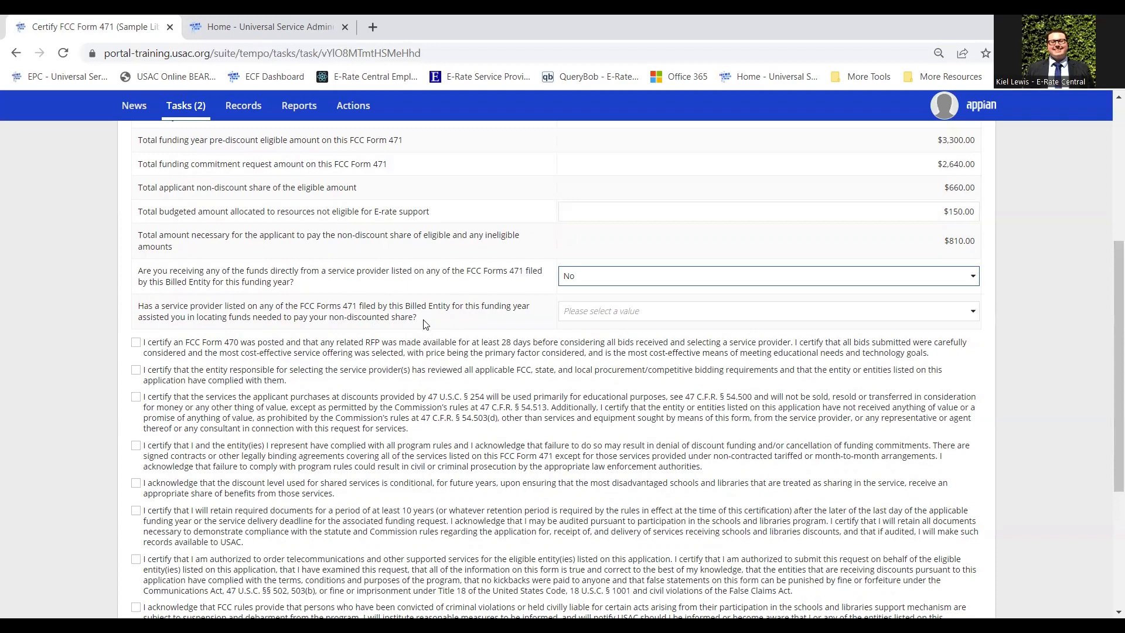
{"action": "left_click", "coordinate": [610, 315]}
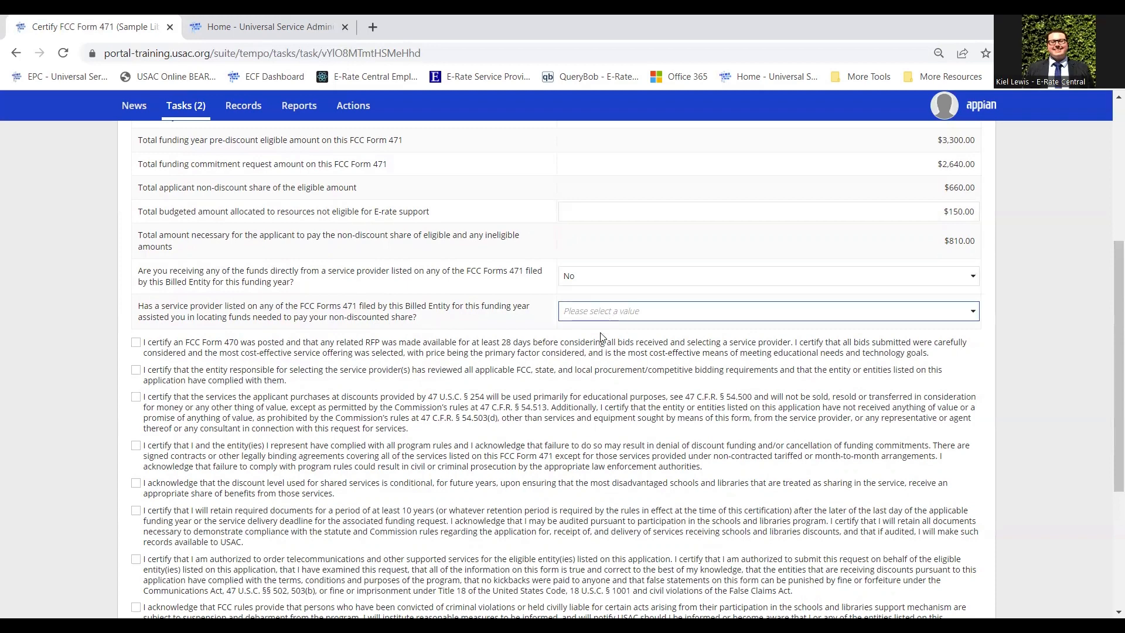
{"action": "left_click", "coordinate": [588, 366]}
Tick all ten certifications, from the FCC Form 470 posting through the non-discount share payment.
{"action": "scroll", "coordinate": [334, 317], "scroll_direction": "down", "scroll_amount": 3}
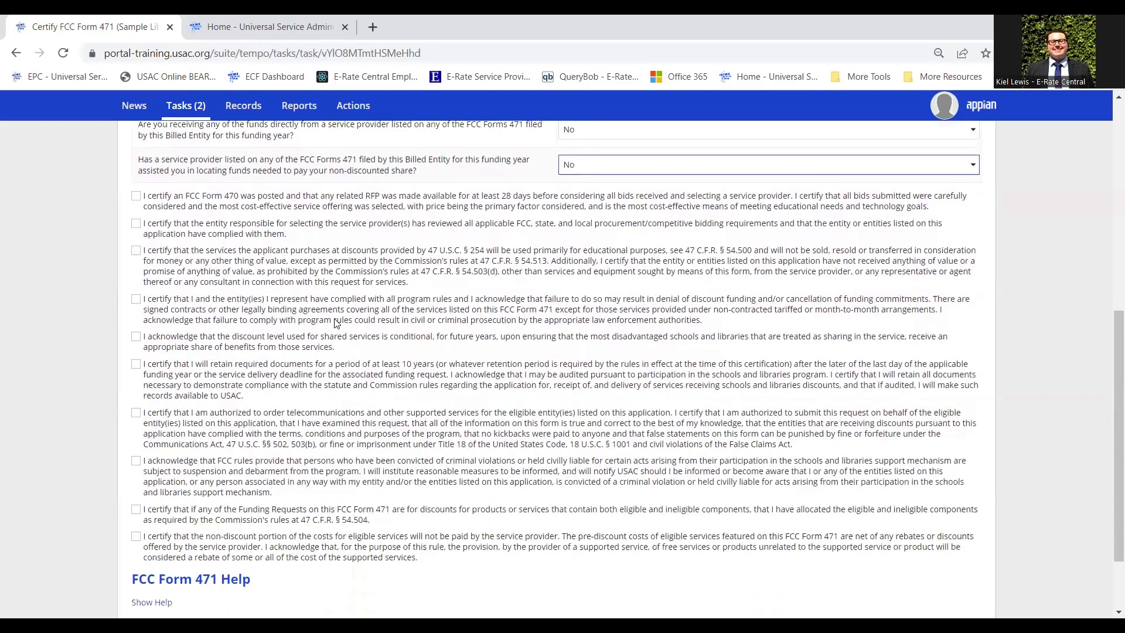
{"action": "left_click", "coordinate": [173, 203]}
{"action": "left_click", "coordinate": [176, 228]}
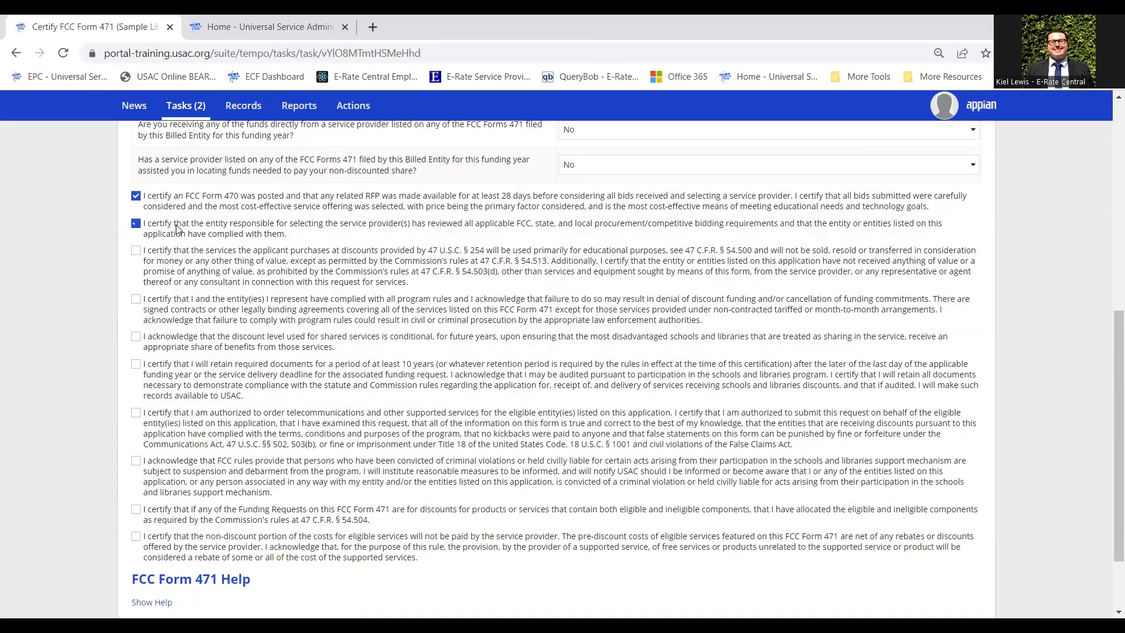
{"action": "left_click", "coordinate": [181, 257]}
{"action": "left_click", "coordinate": [198, 301]}
{"action": "left_click", "coordinate": [202, 343]}
{"action": "left_click", "coordinate": [205, 373]}
{"action": "left_click", "coordinate": [219, 423]}
{"action": "left_click", "coordinate": [260, 478]}
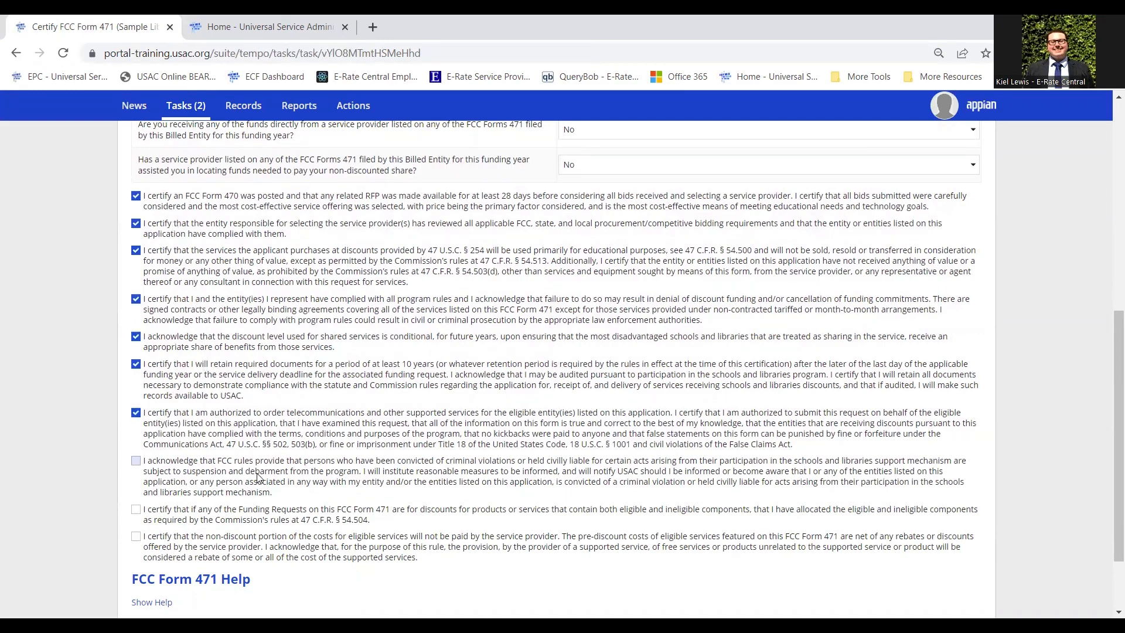
{"action": "left_click", "coordinate": [243, 520]}
{"action": "left_click", "coordinate": [246, 546]}
{"action": "scroll", "coordinate": [304, 384], "scroll_direction": "up", "scroll_amount": 5}
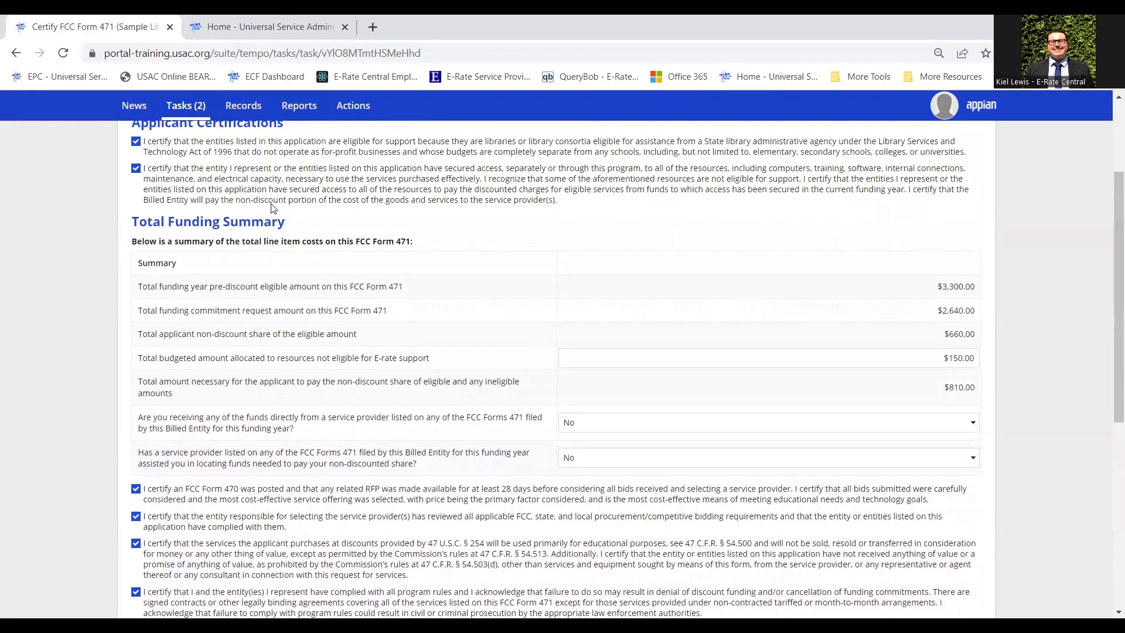
{"action": "scroll", "coordinate": [45, 352], "scroll_direction": "down", "scroll_amount": 6}
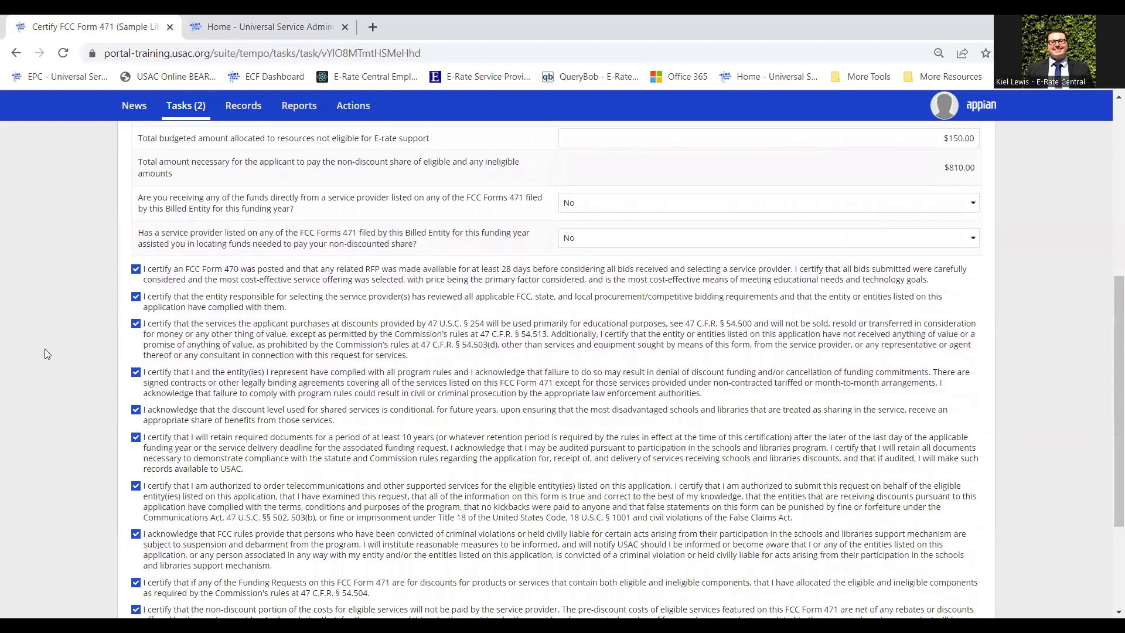
{"action": "scroll", "coordinate": [46, 350], "scroll_direction": "up", "scroll_amount": 1}
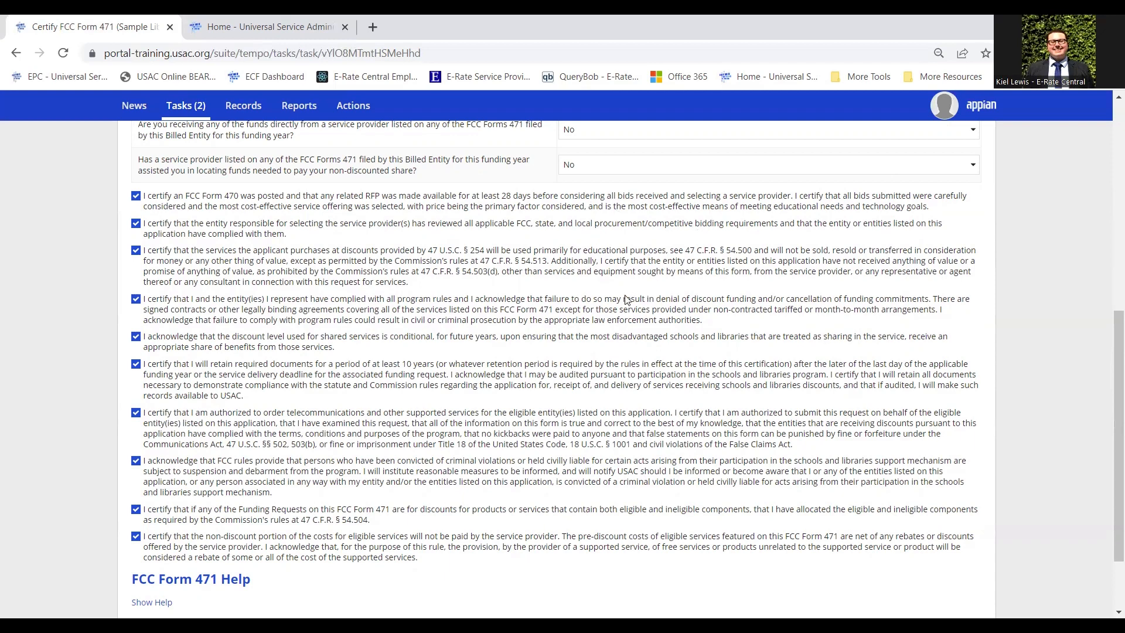
{"action": "scroll", "coordinate": [579, 335], "scroll_direction": "down", "scroll_amount": 2}
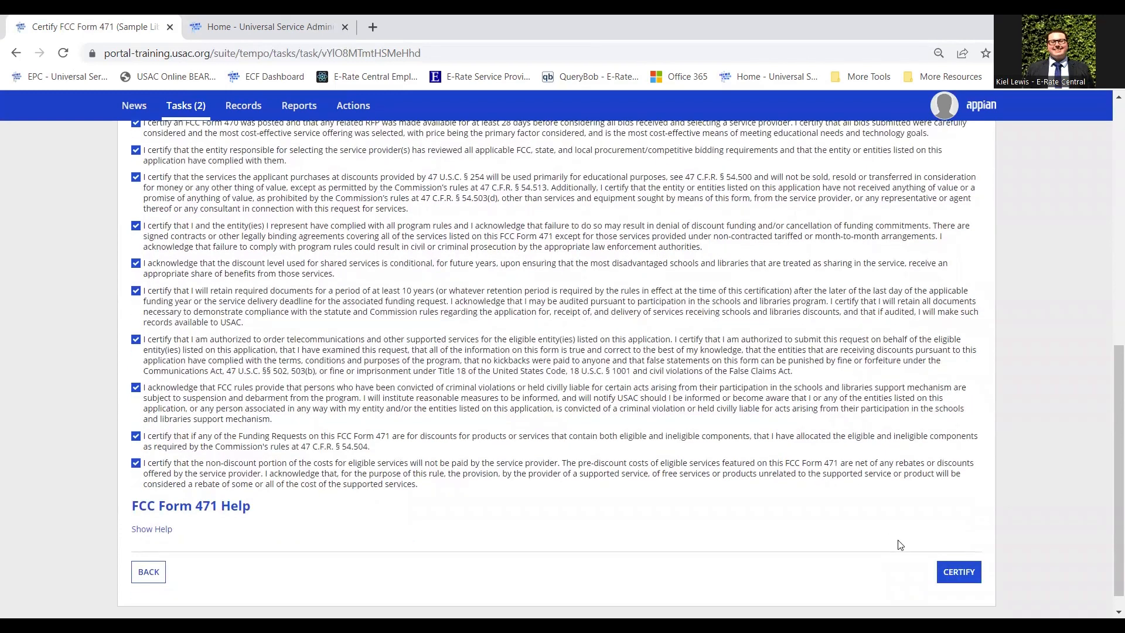
Certify FCC Form 471 #231000011 and confirm the electronic signature with YES.
{"action": "left_click", "coordinate": [967, 582]}
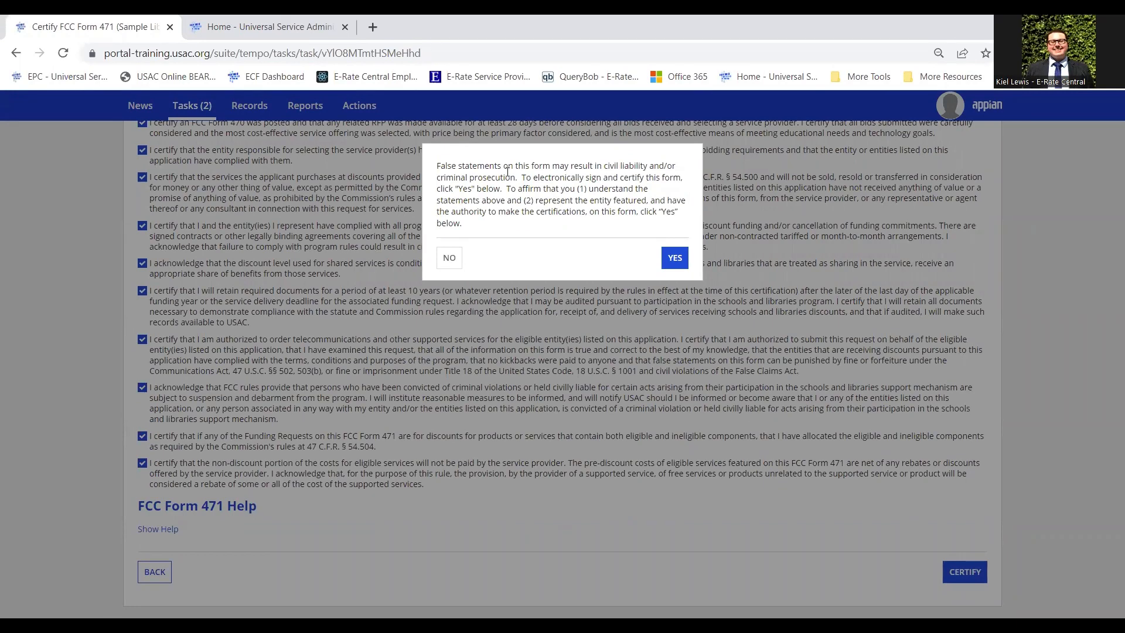
{"action": "left_click", "coordinate": [675, 259]}
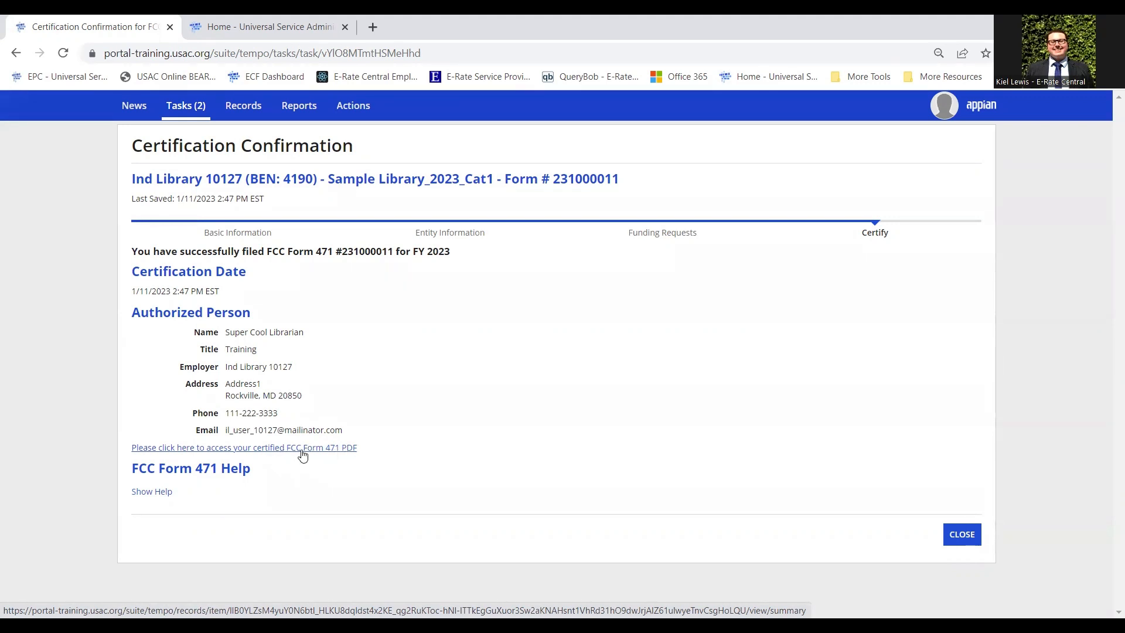
Open the certified Sample Library_2023_Cat1 record and find Generated Documents still empty.
{"action": "left_click", "coordinate": [335, 449]}
{"action": "scroll", "coordinate": [386, 364], "scroll_direction": "down", "scroll_amount": 1}
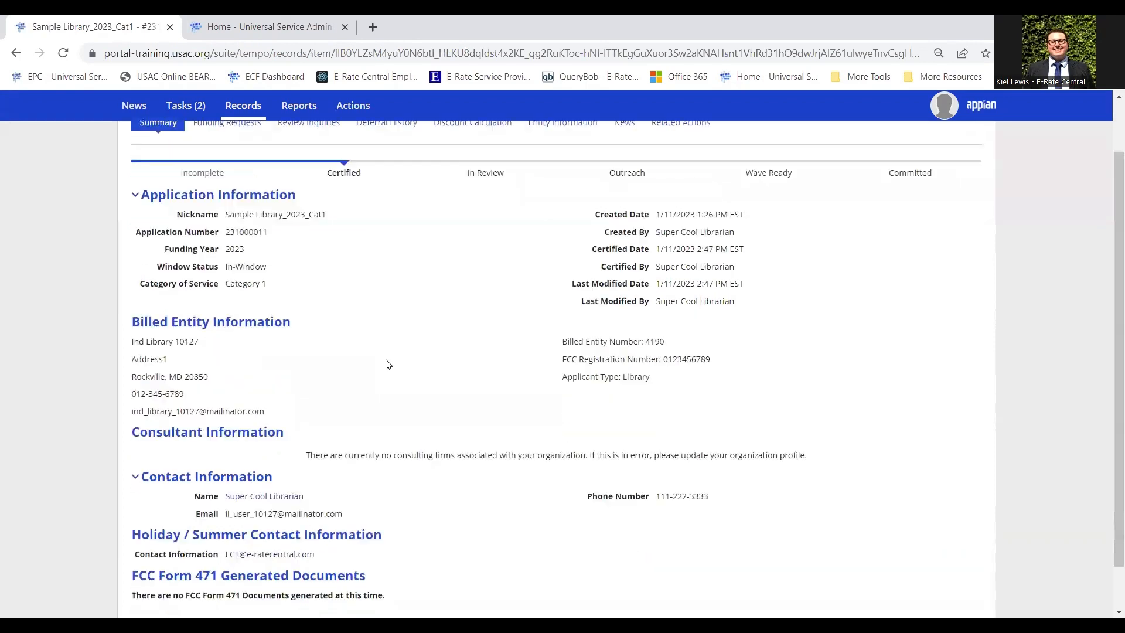
{"action": "scroll", "coordinate": [395, 337], "scroll_direction": "down", "scroll_amount": 1}
{"action": "scroll", "coordinate": [390, 349], "scroll_direction": "up", "scroll_amount": 2}
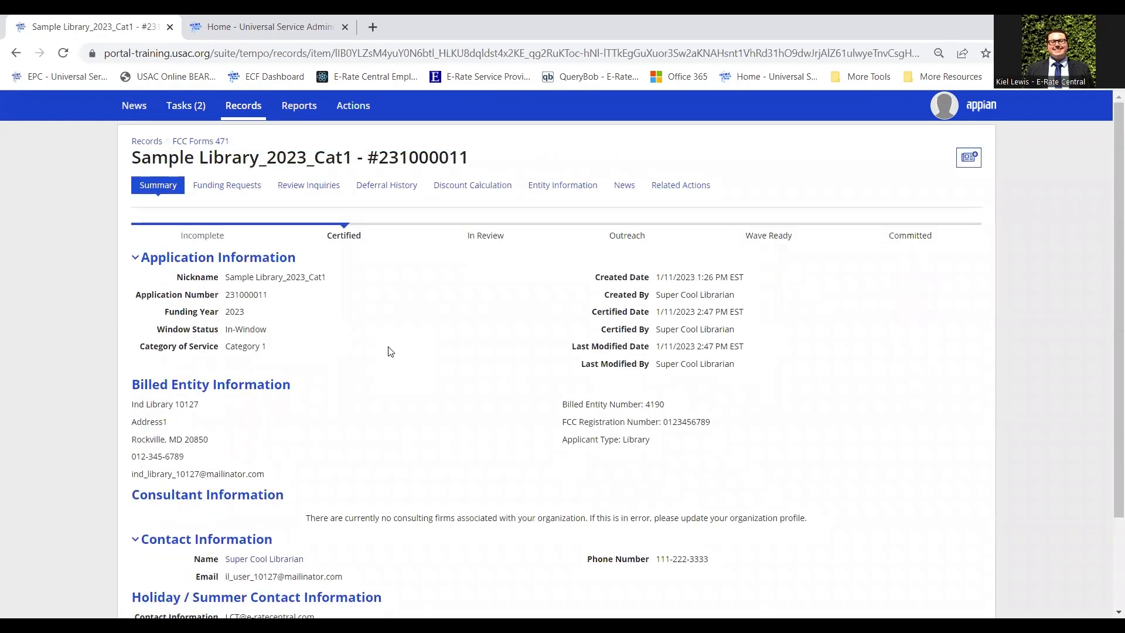
{"action": "scroll", "coordinate": [445, 375], "scroll_direction": "down", "scroll_amount": 2}
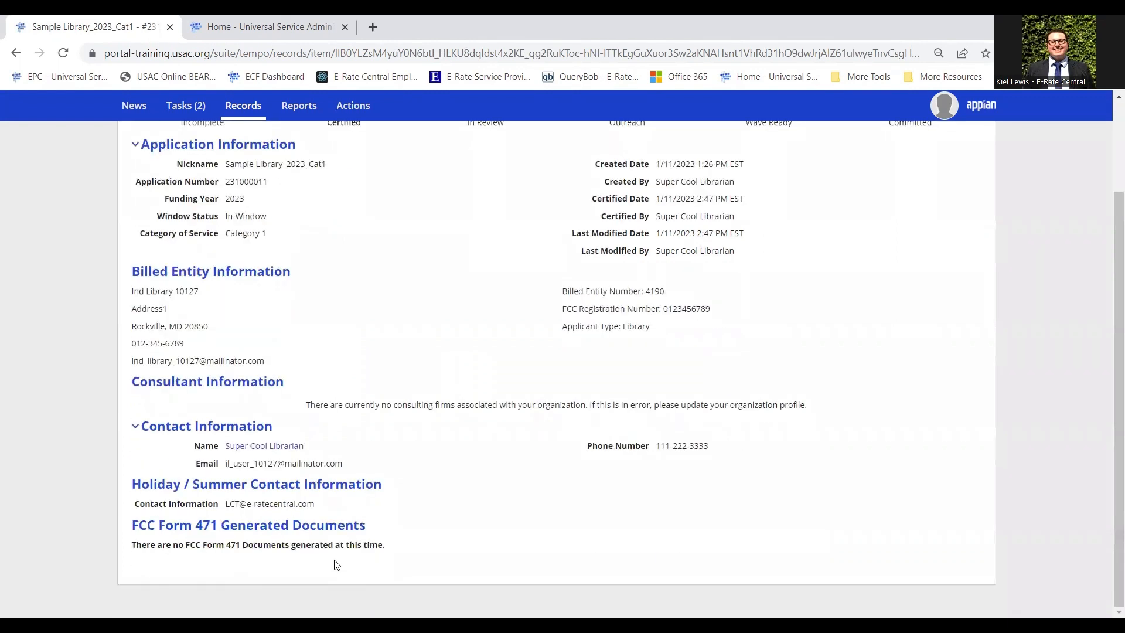
{"action": "left_click_drag", "start_coordinate": [133, 545], "coordinate": [393, 555]}
{"action": "left_click", "coordinate": [393, 554]}
Reload the record, then download and open the Original Version PDF of Form 231000011.
{"action": "left_click", "coordinate": [65, 54]}
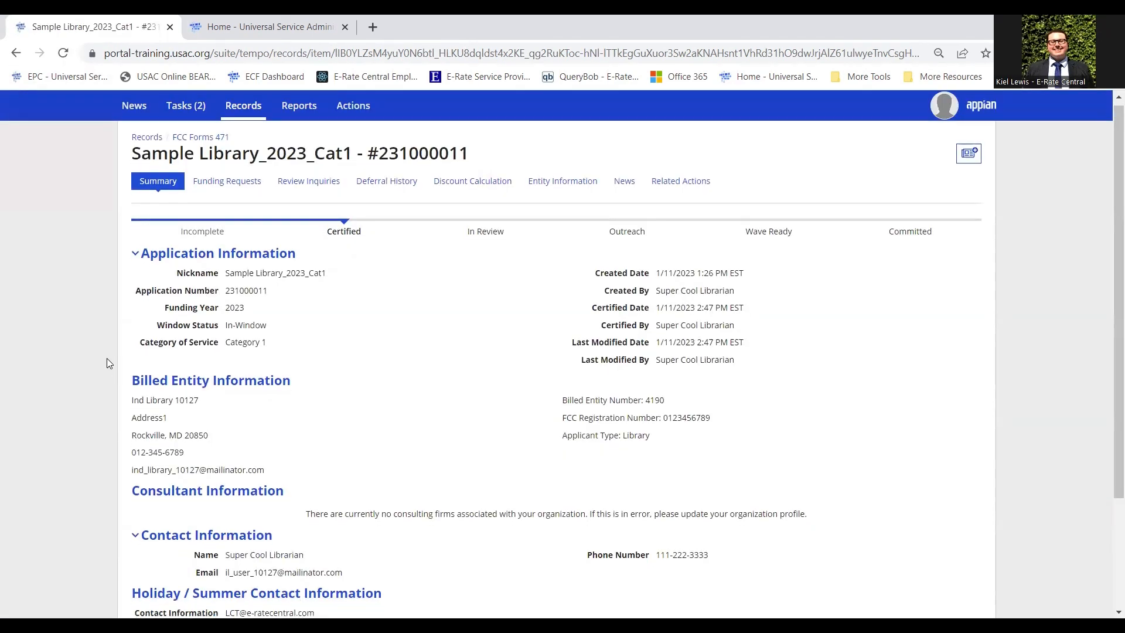
{"action": "scroll", "coordinate": [106, 364], "scroll_direction": "down", "scroll_amount": 3}
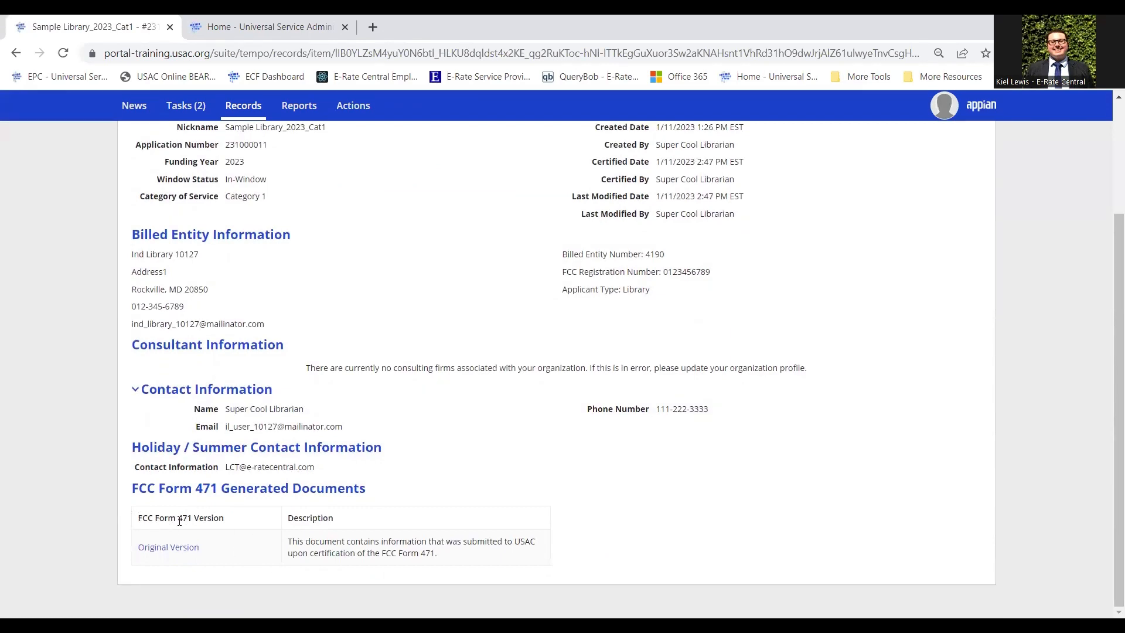
{"action": "left_click", "coordinate": [189, 552]}
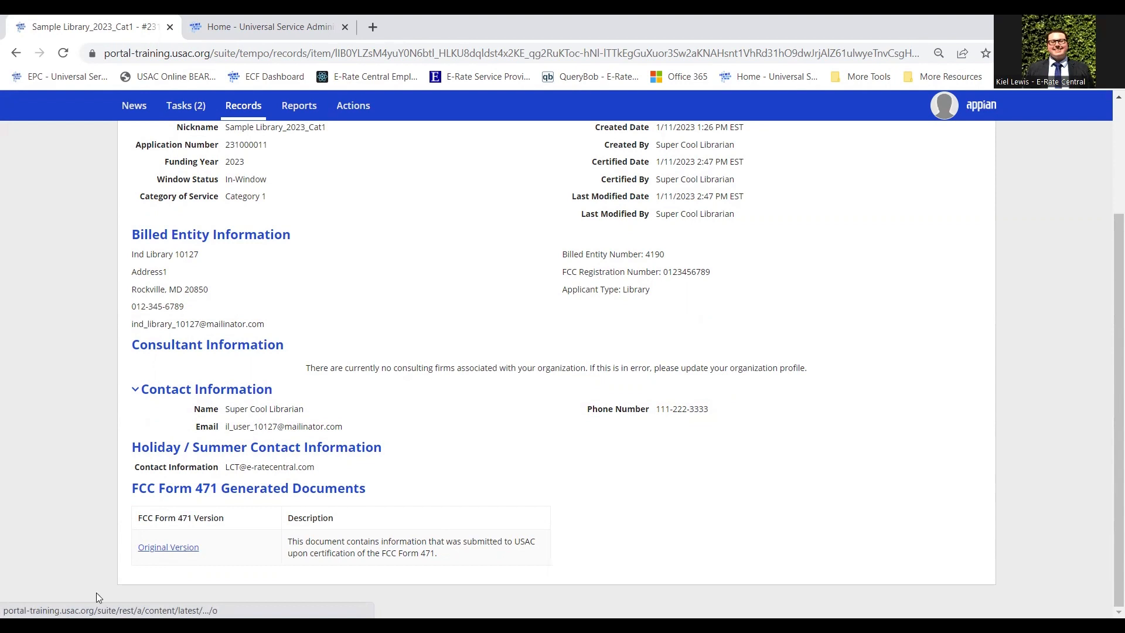
{"action": "left_click", "coordinate": [97, 592]}
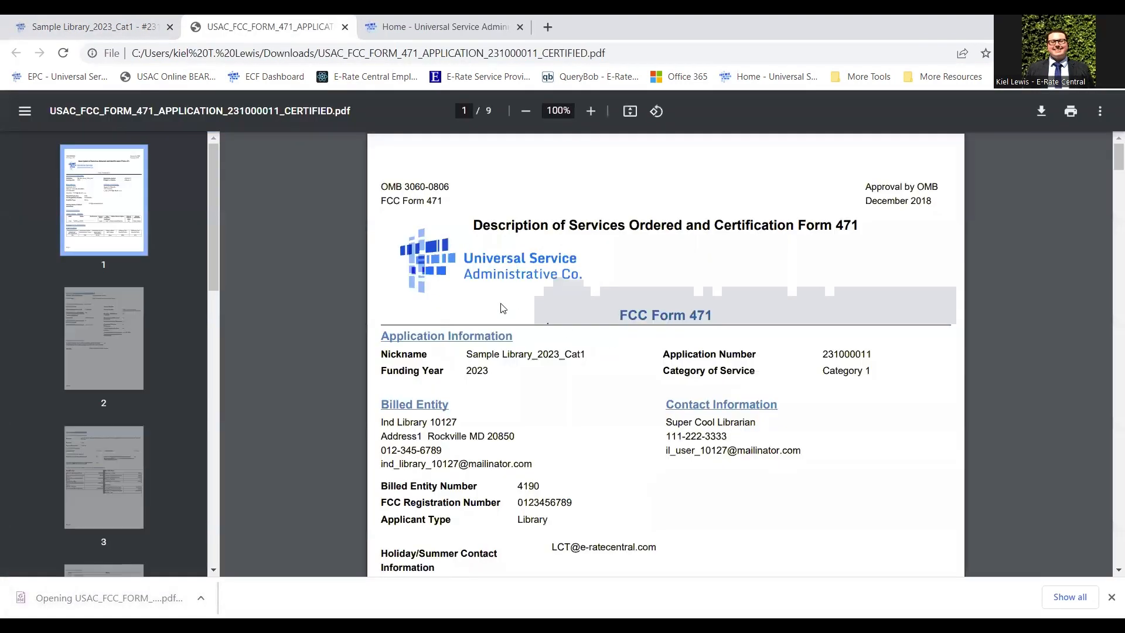
{"action": "scroll", "coordinate": [502, 308], "scroll_direction": "down", "scroll_amount": 1}
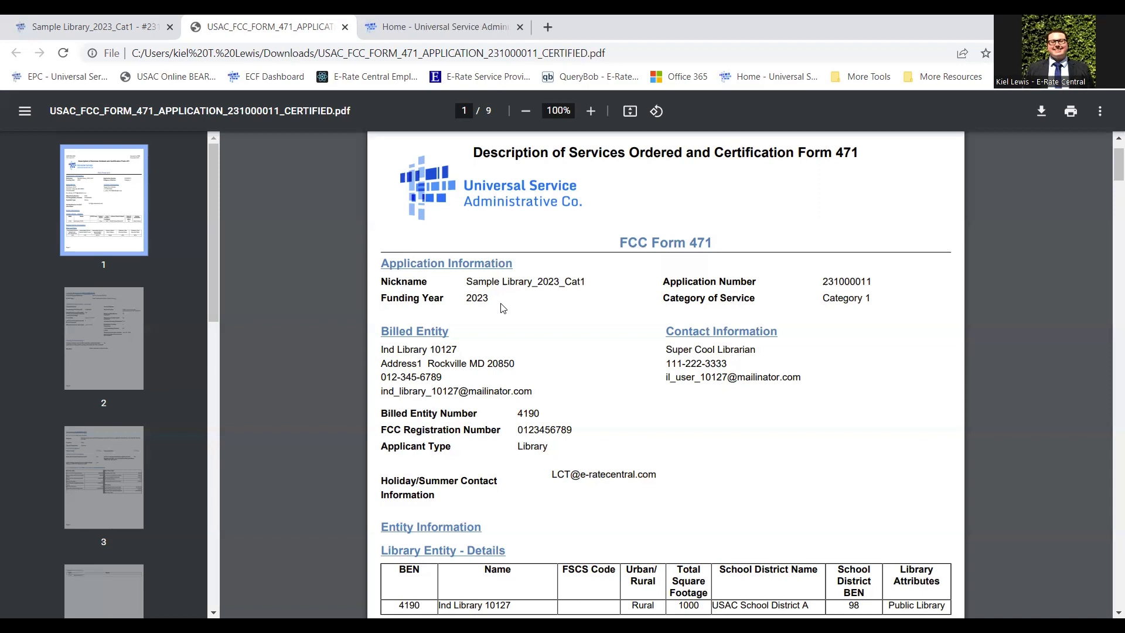
{"action": "left_click", "coordinate": [345, 27]}
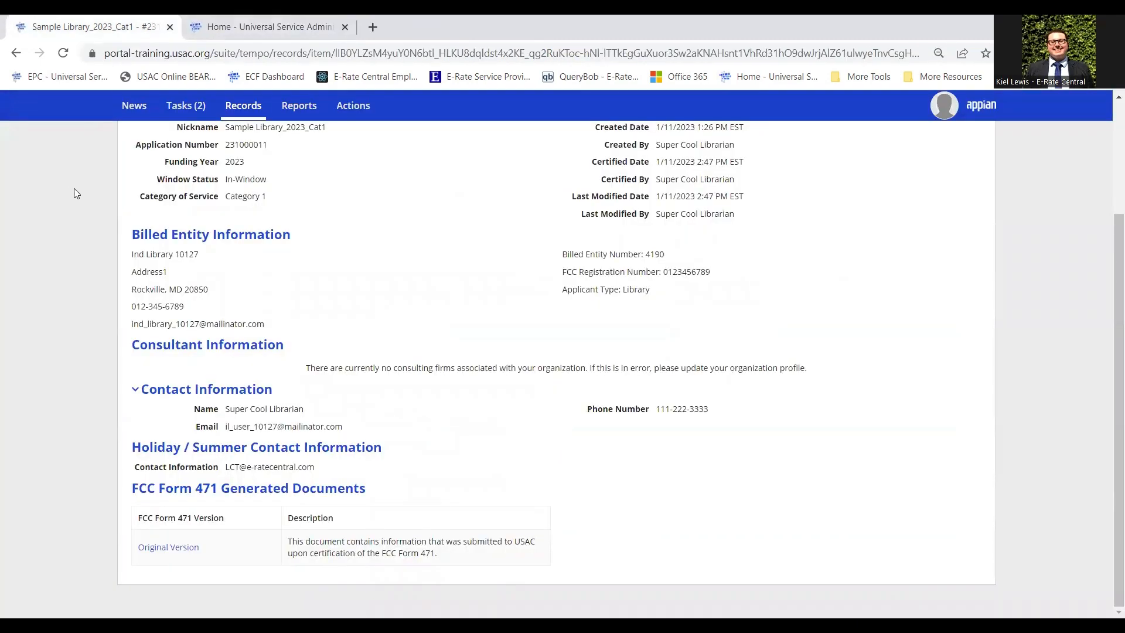
{"action": "scroll", "coordinate": [74, 189], "scroll_direction": "up", "scroll_amount": 3}
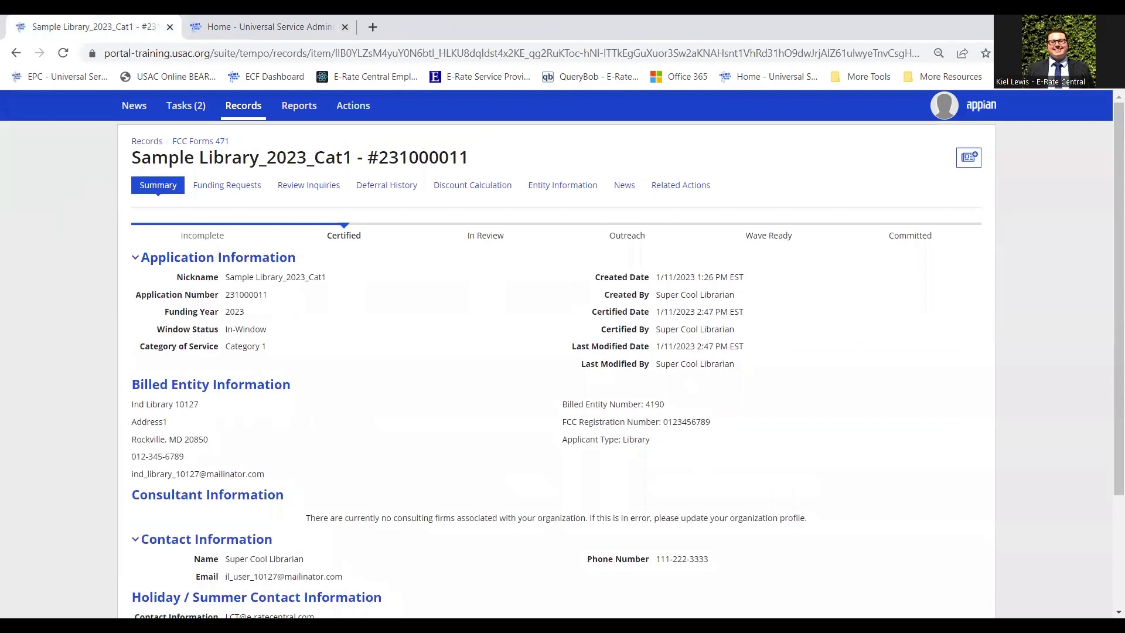